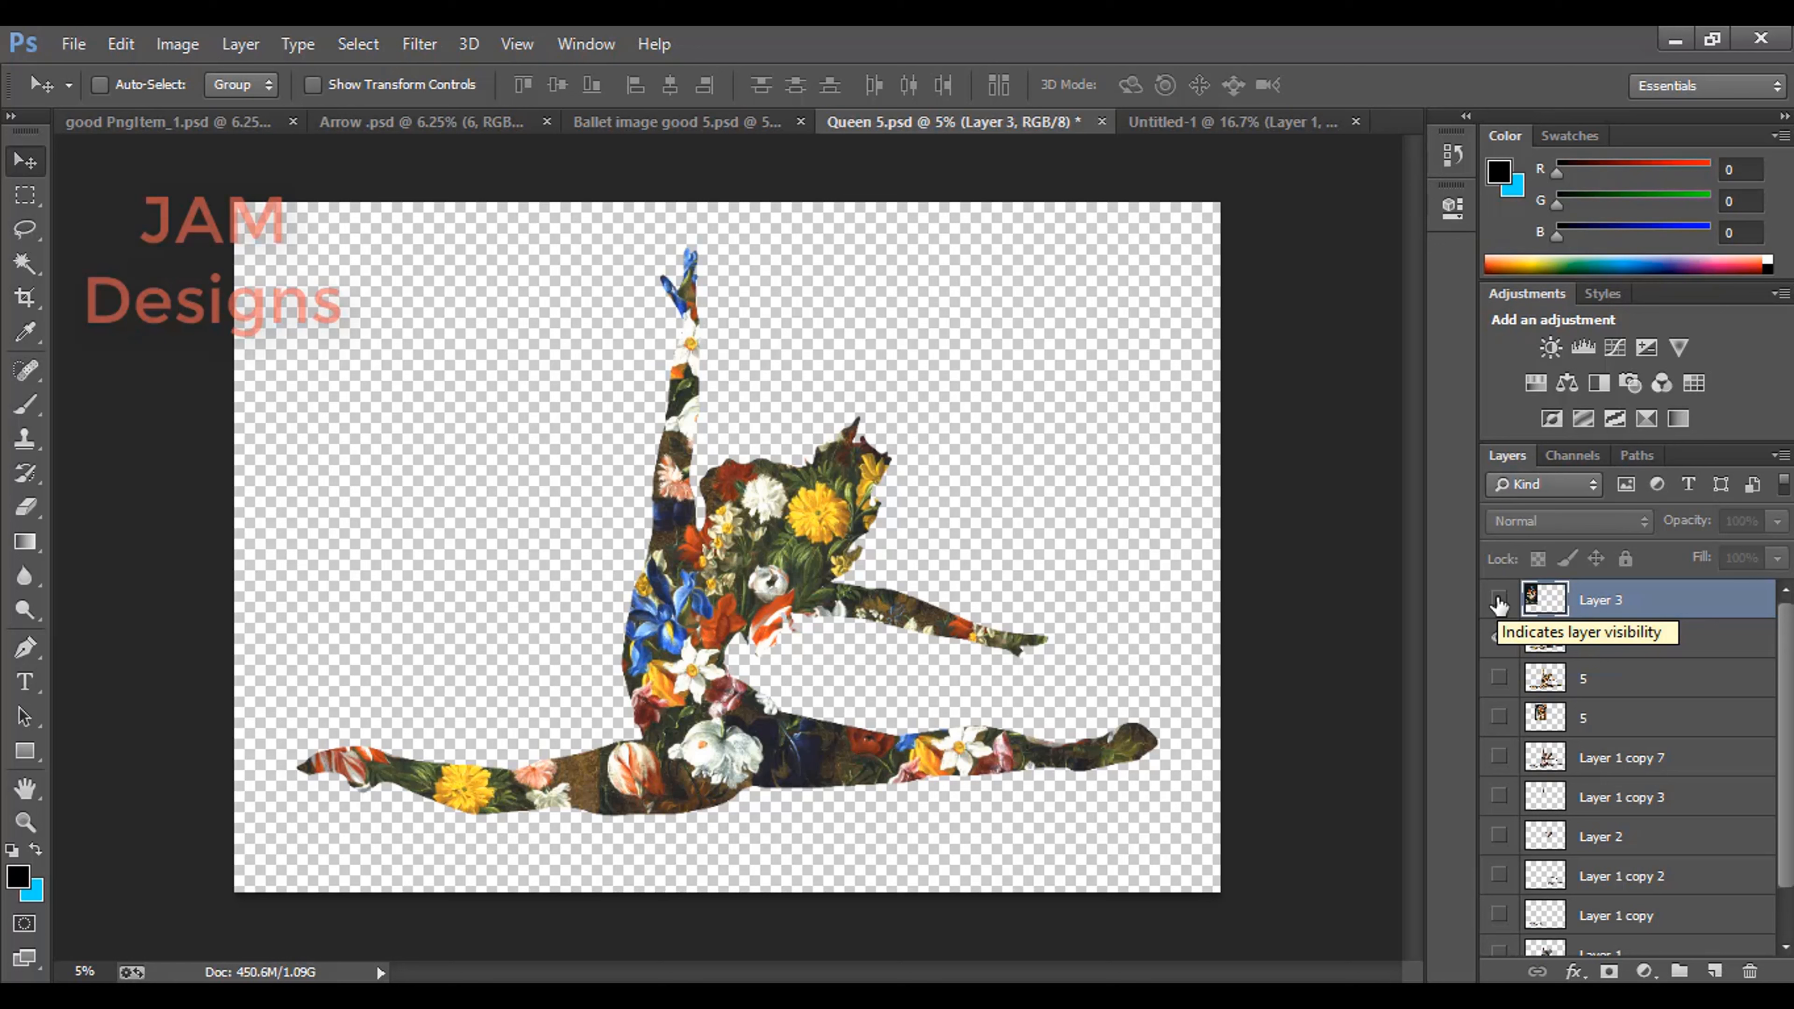
Show Layer 3, move the flower painting over the dancer's torso, and duplicate it twice towards the raised arm and upper left
click(1499, 604)
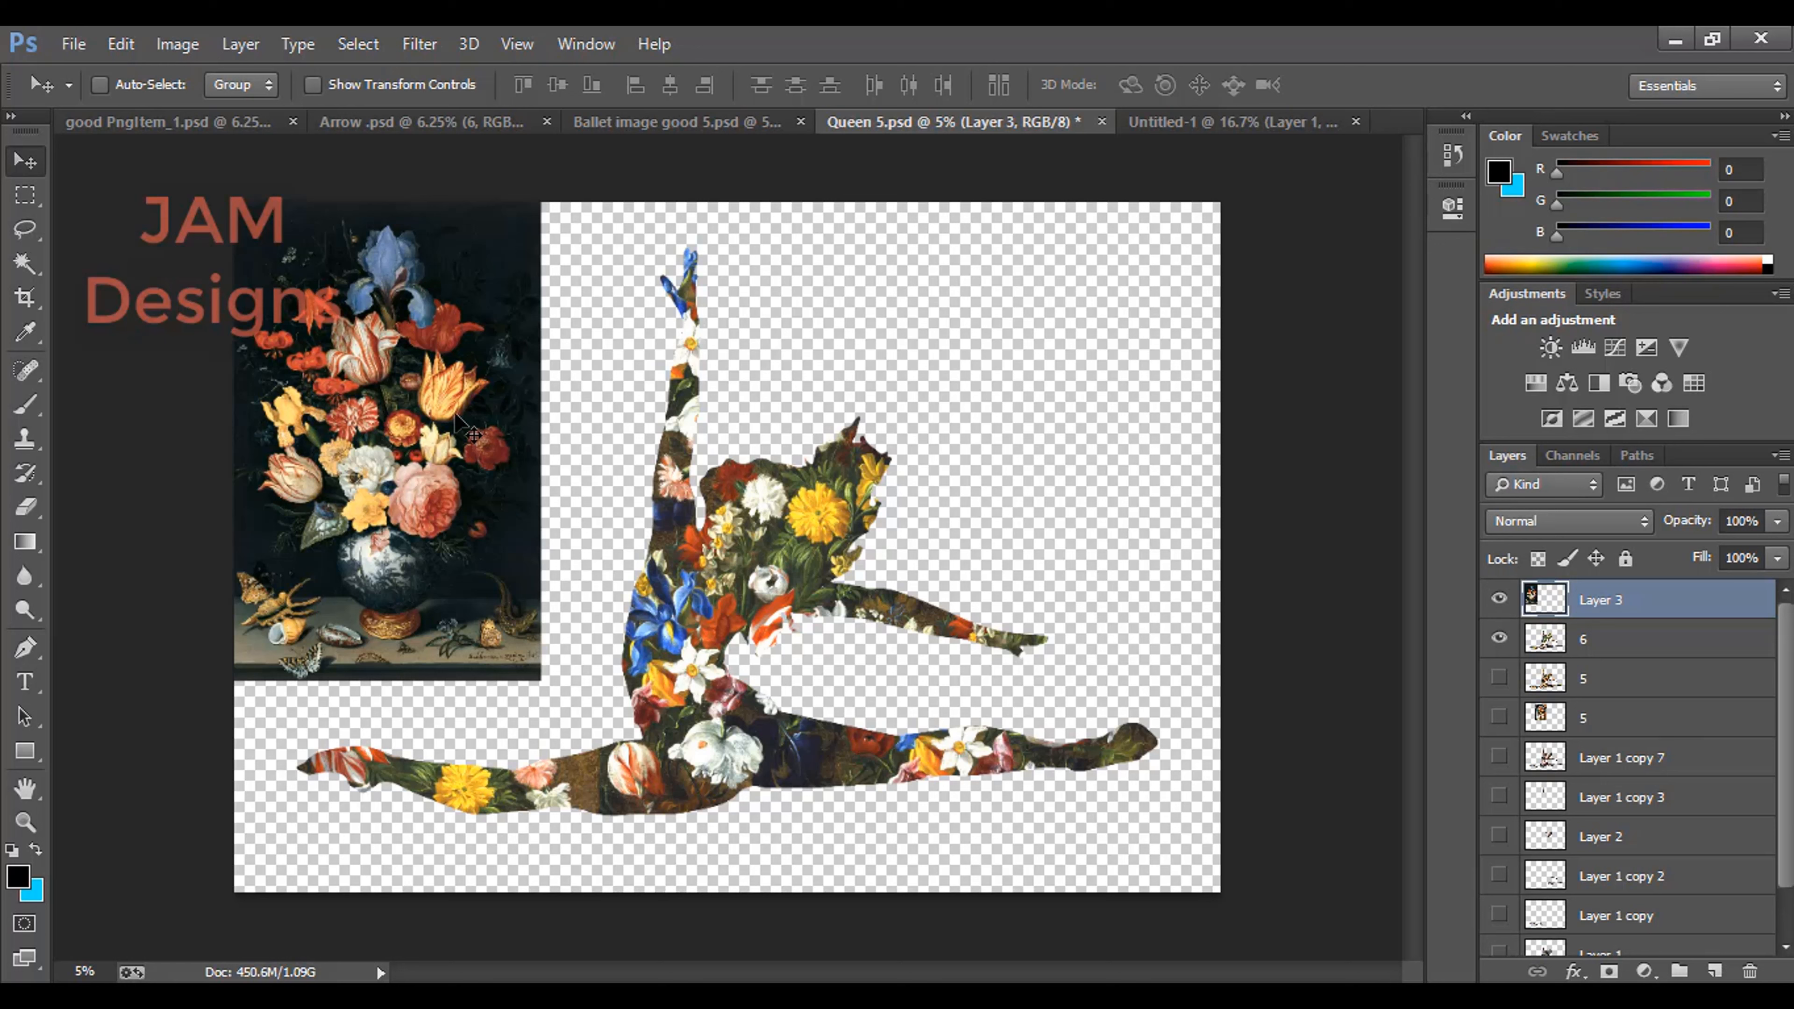
mouse_move(458, 423)
mouse_down()
mouse_move(700, 539)
mouse_move(790, 507)
mouse_move(795, 693)
mouse_up()
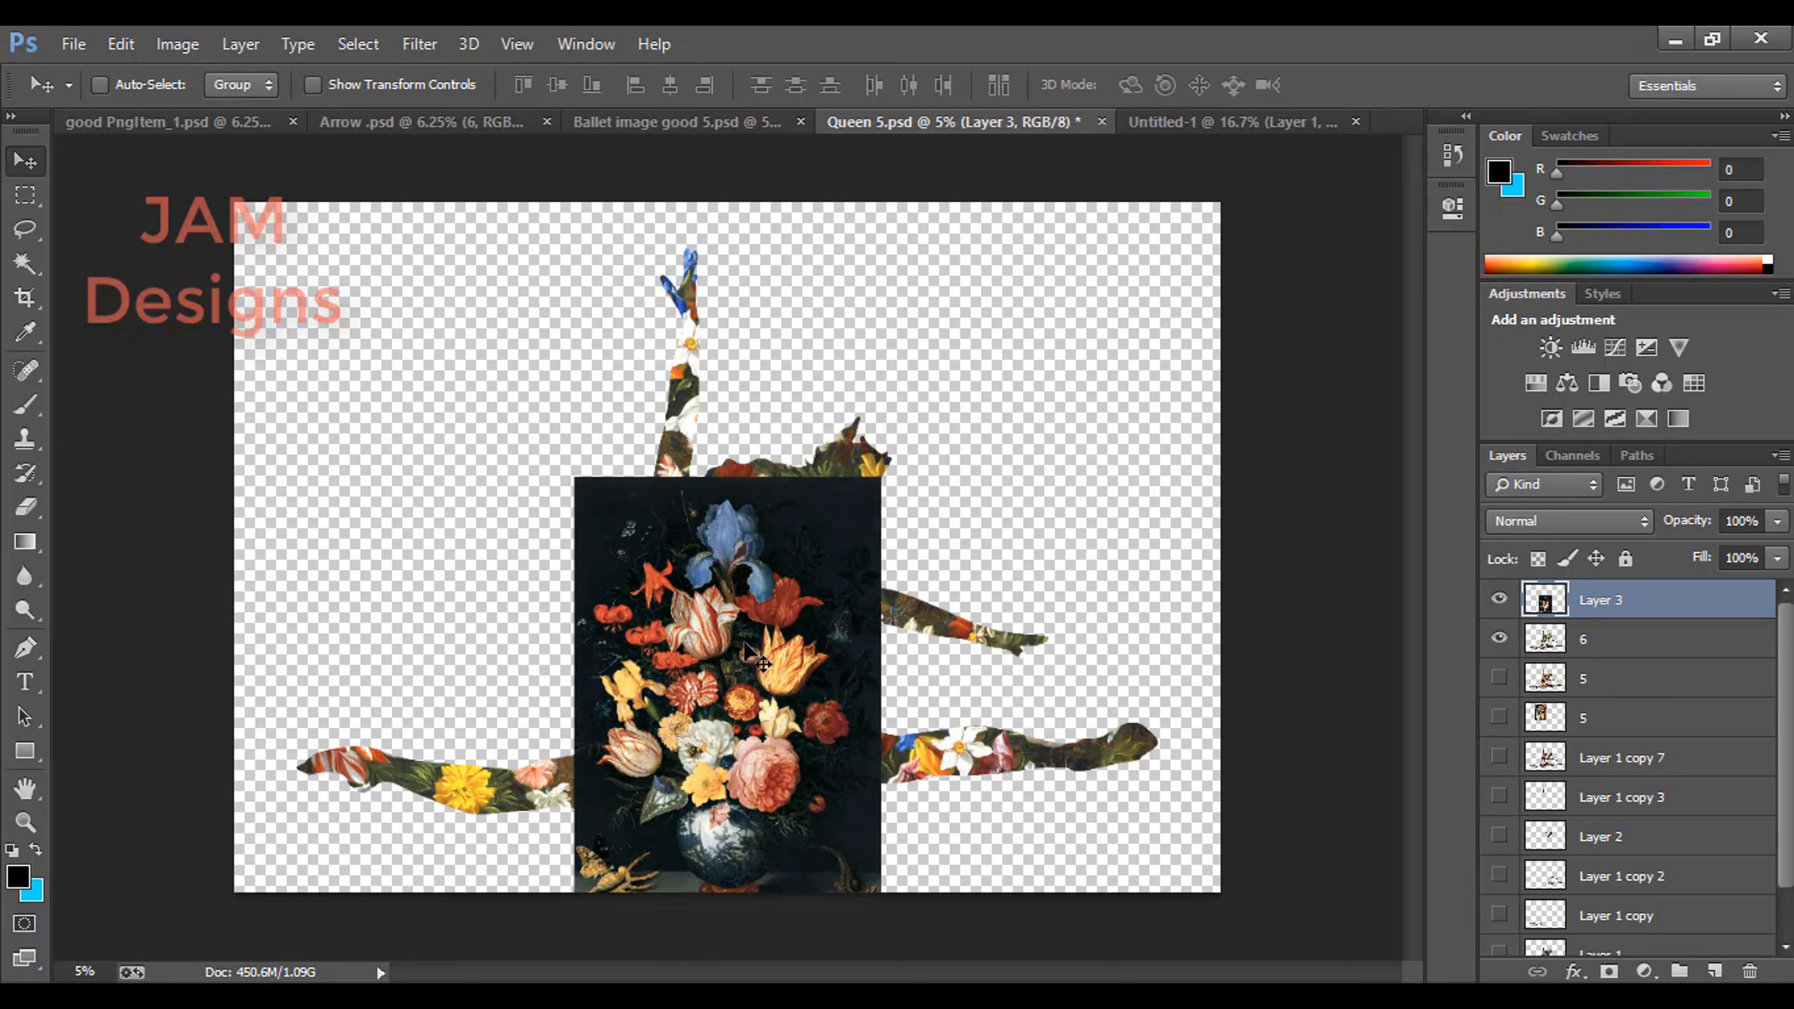
mouse_move(784, 677)
mouse_down()
mouse_move(738, 677)
mouse_move(820, 642)
mouse_move(899, 530)
mouse_move(777, 494)
mouse_move(669, 427)
mouse_move(826, 425)
mouse_move(965, 456)
mouse_move(755, 391)
mouse_move(754, 432)
mouse_move(877, 467)
mouse_move(461, 445)
mouse_up()
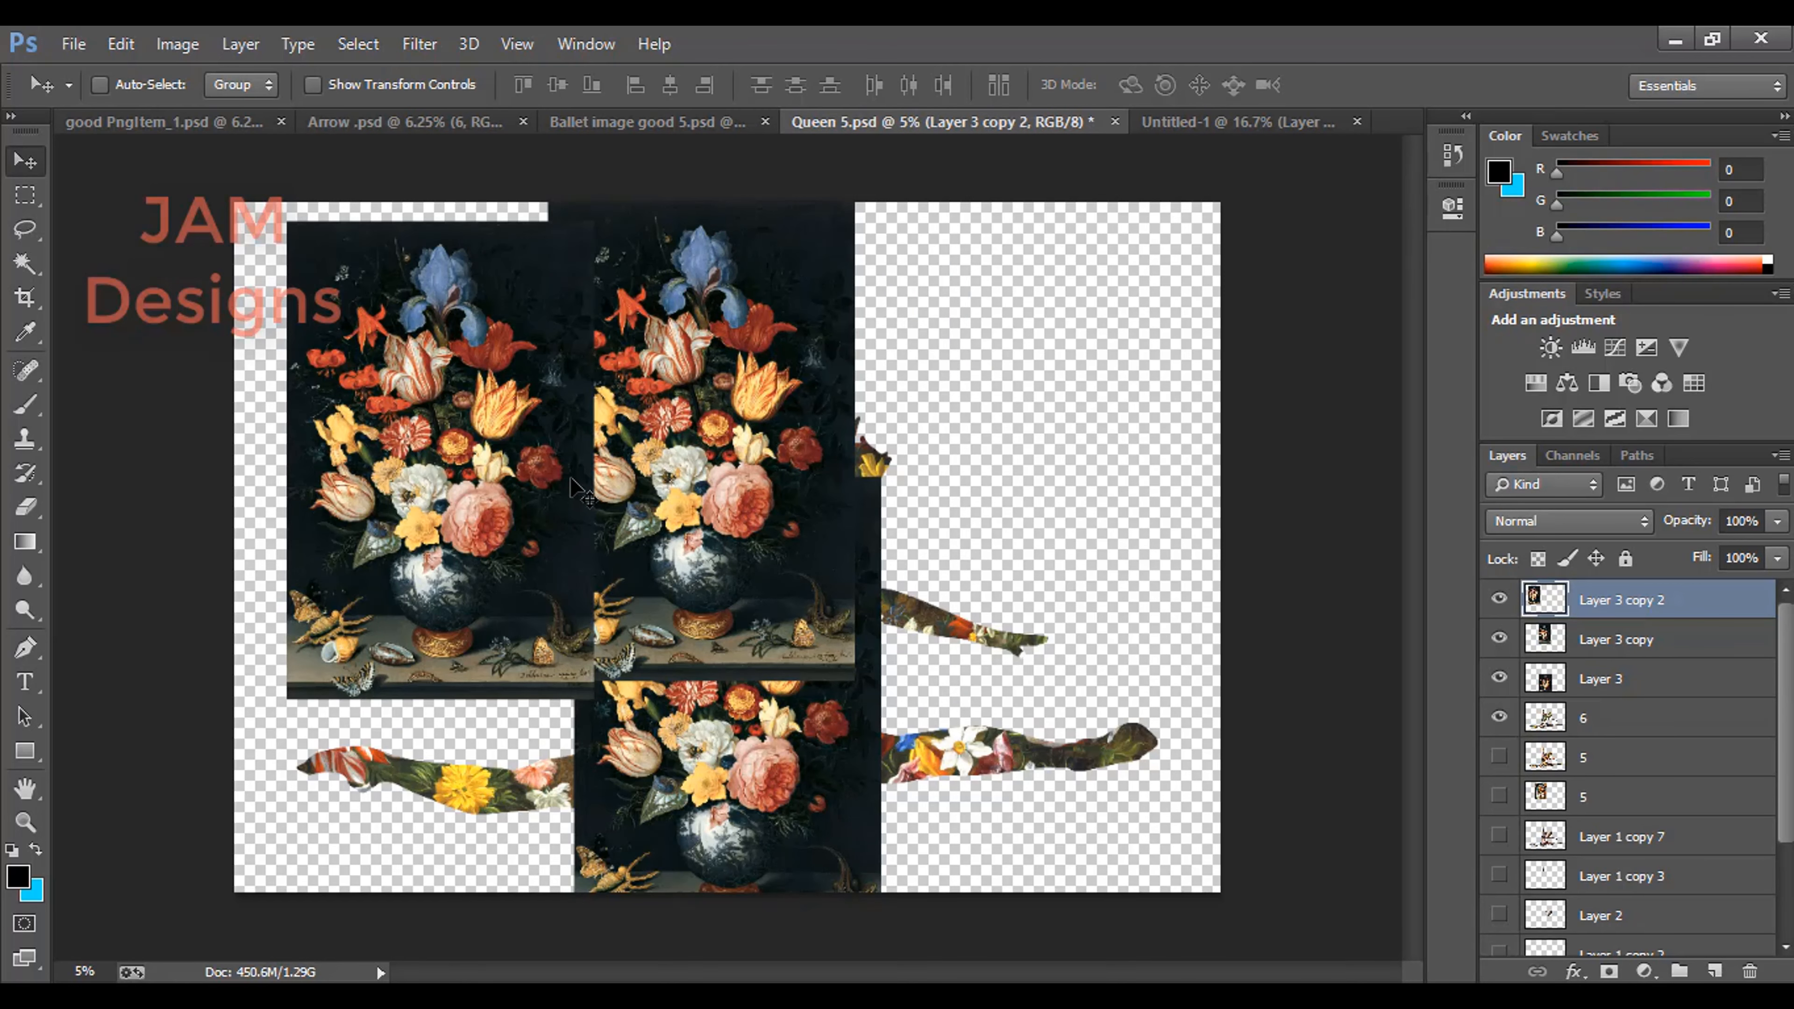
Rotate Layer 3 copy 2 by -90° and place it over the dancer's left-hand leg
key(ctrl+t)
drag(541, 753, 702, 345)
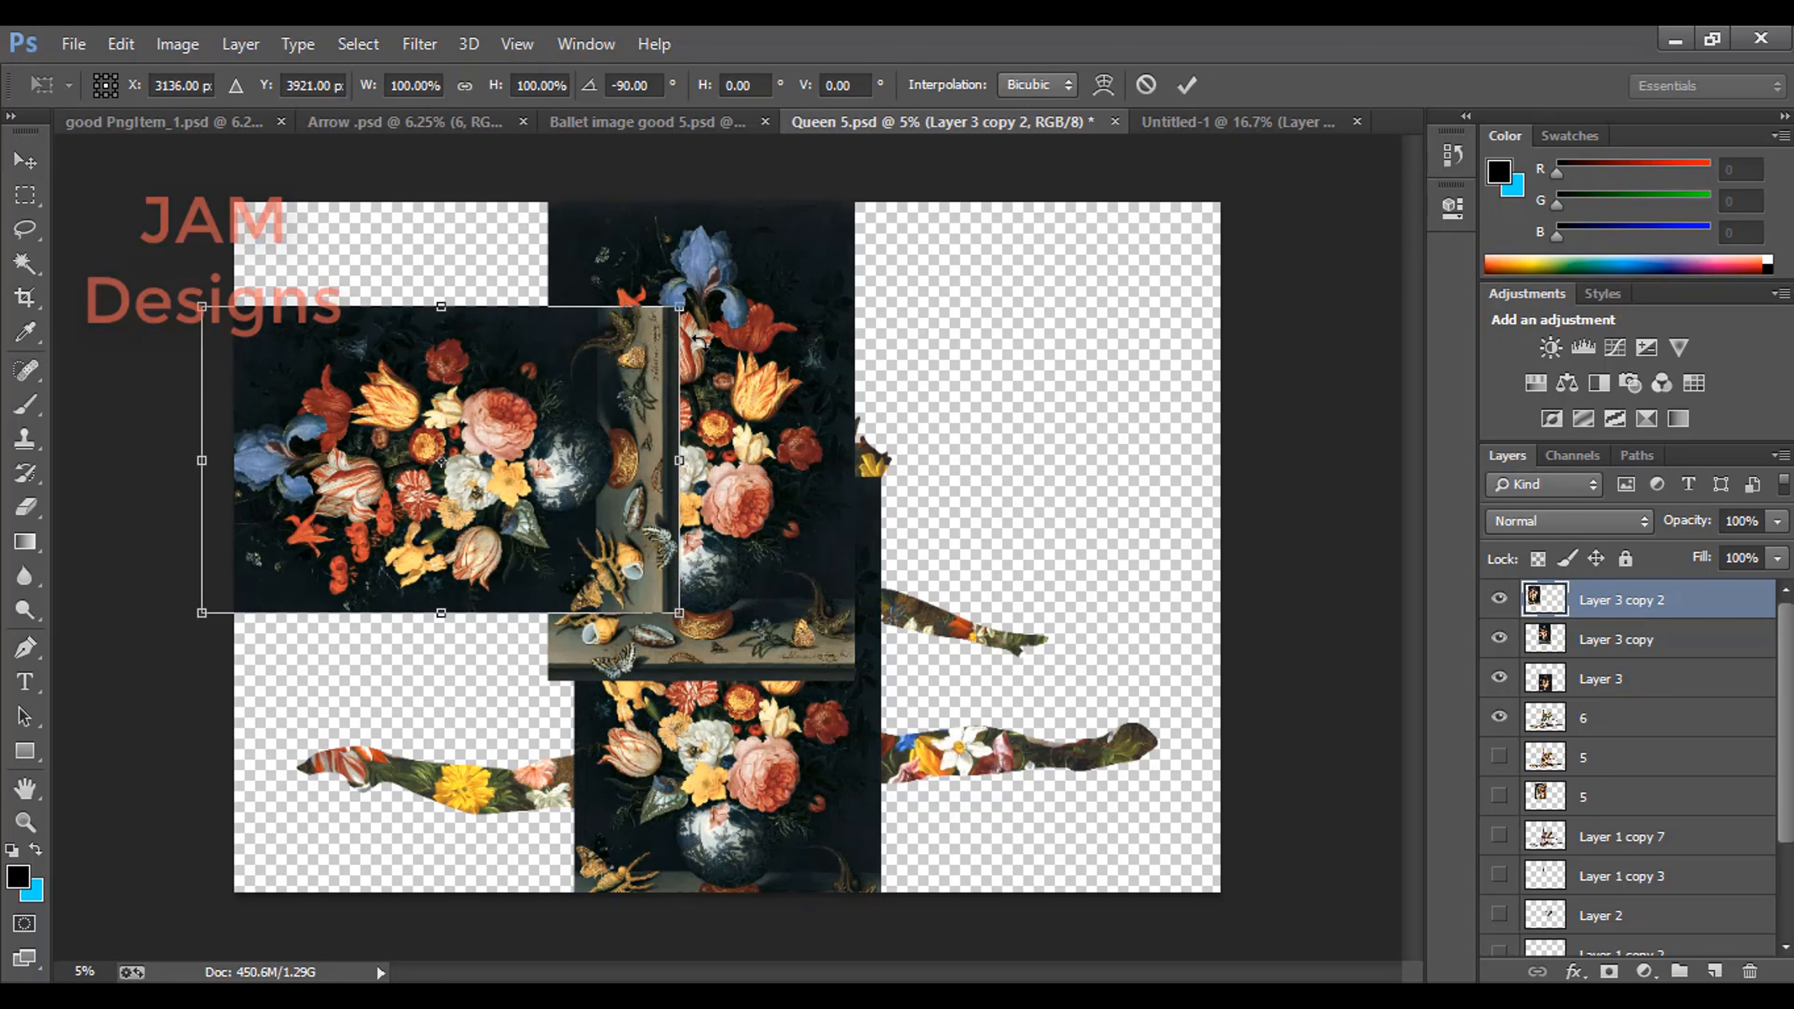
key(Return)
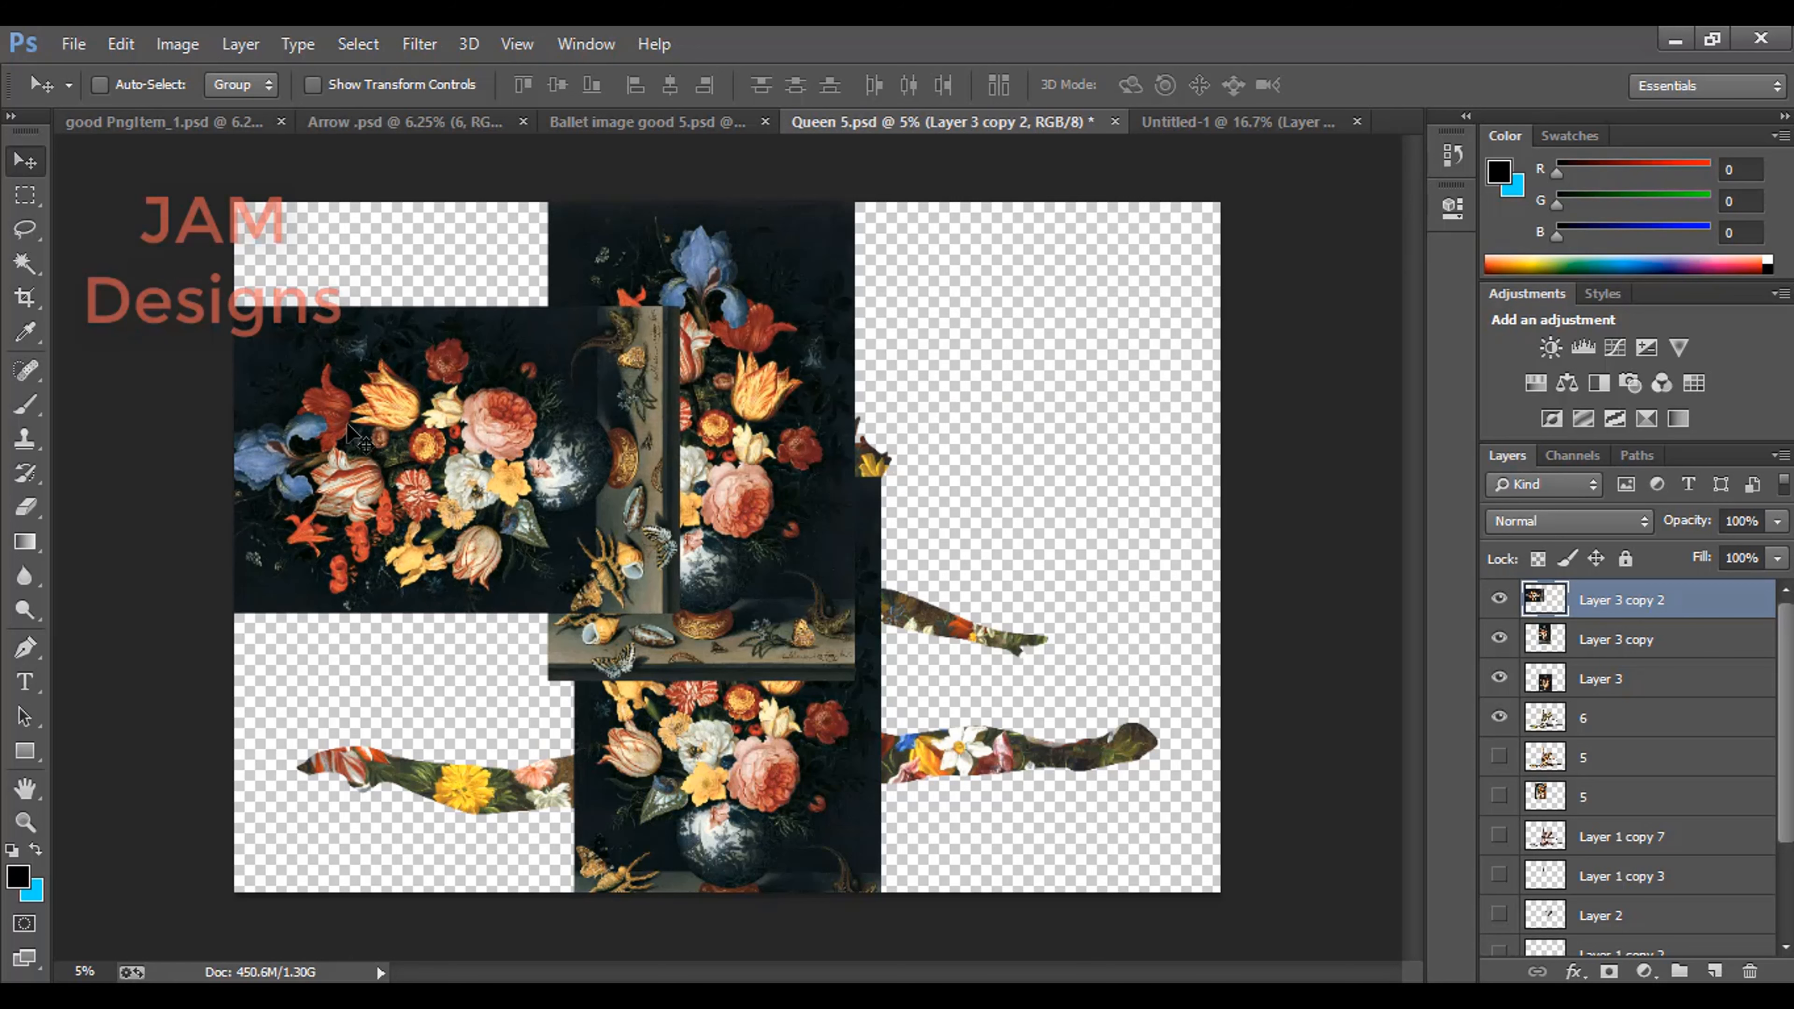
drag(385, 445, 408, 728)
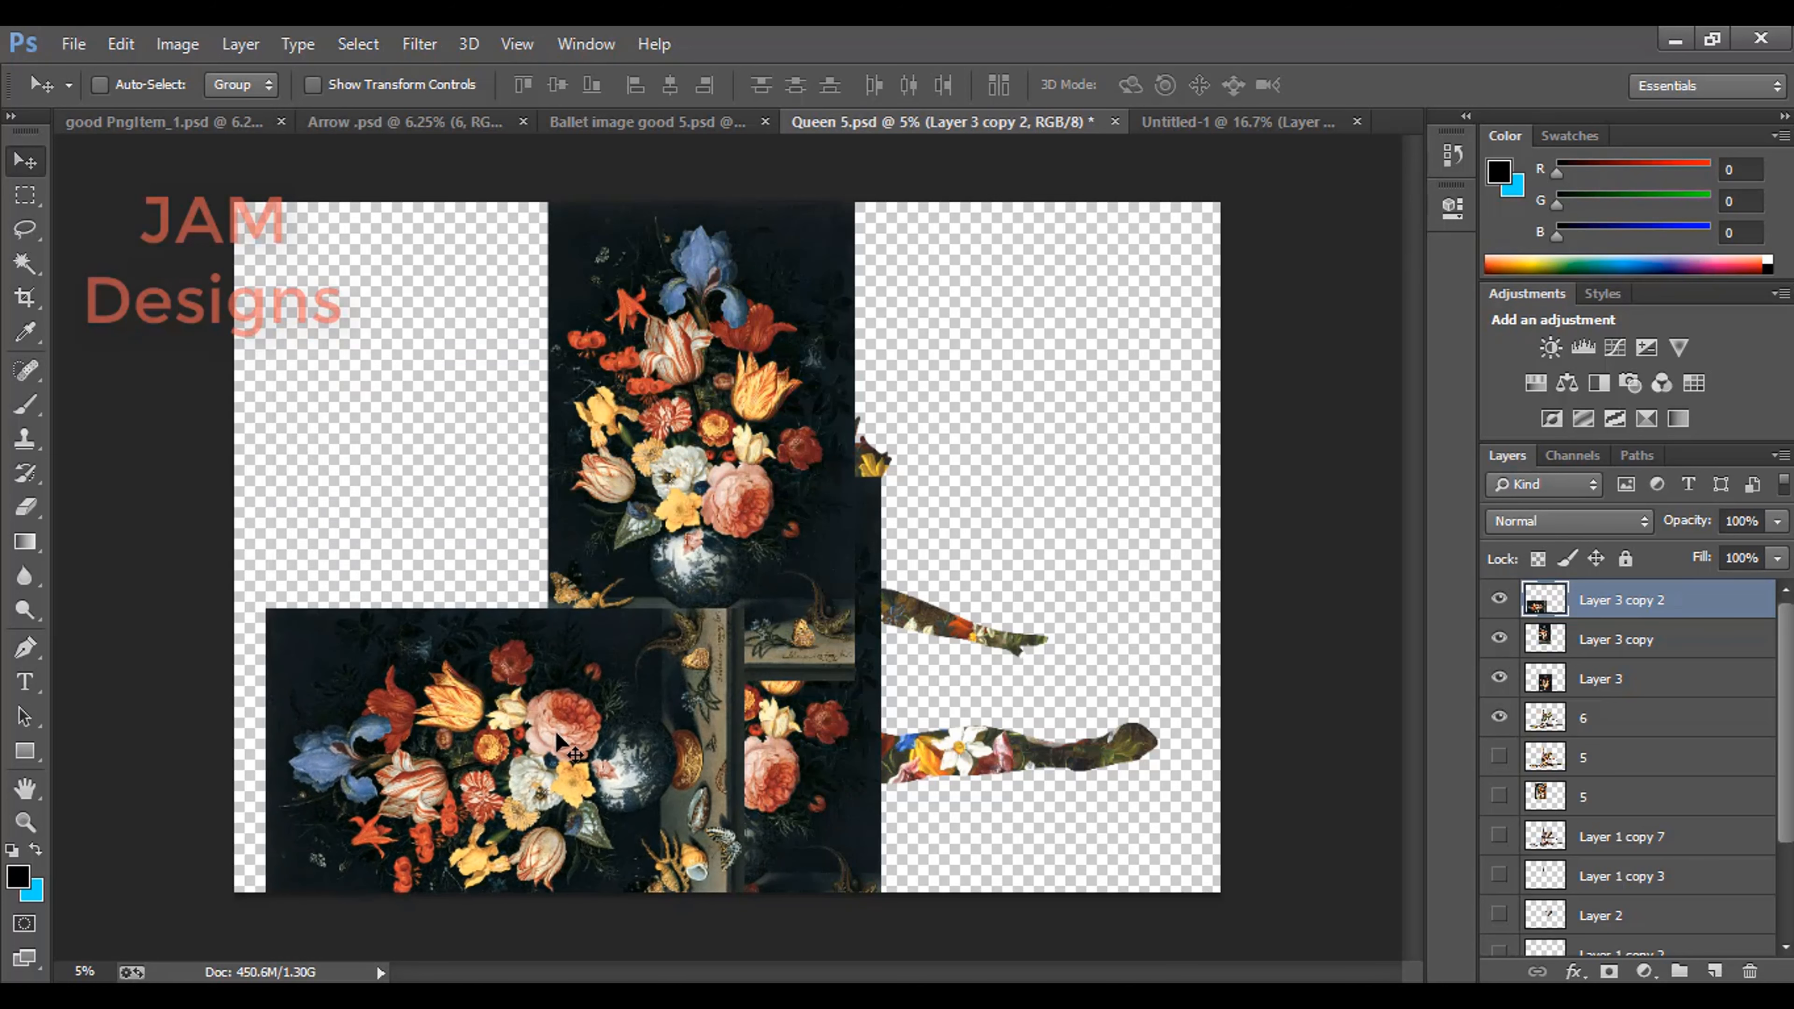
Duplicate the sideways painting, turn the copy 180°, and place it over the dancer's right-hand leg and arm
drag(596, 745, 770, 557)
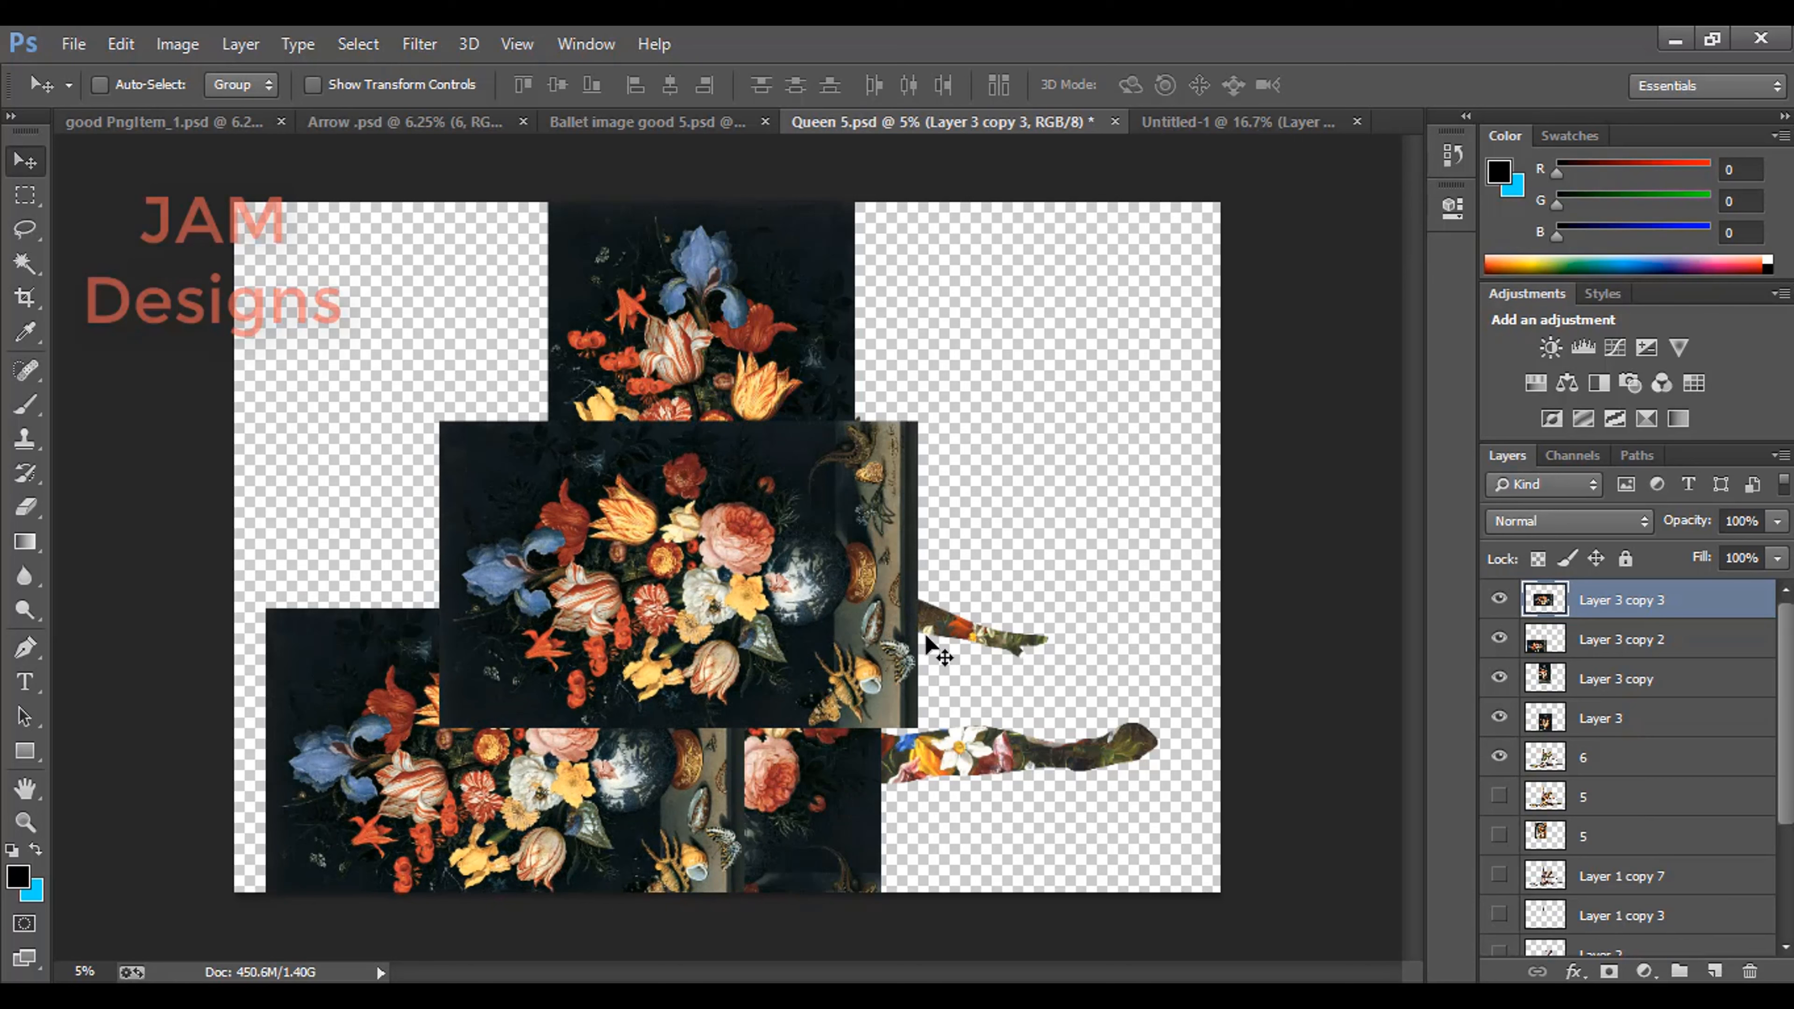
key(ctrl+t)
drag(989, 720, 477, 417)
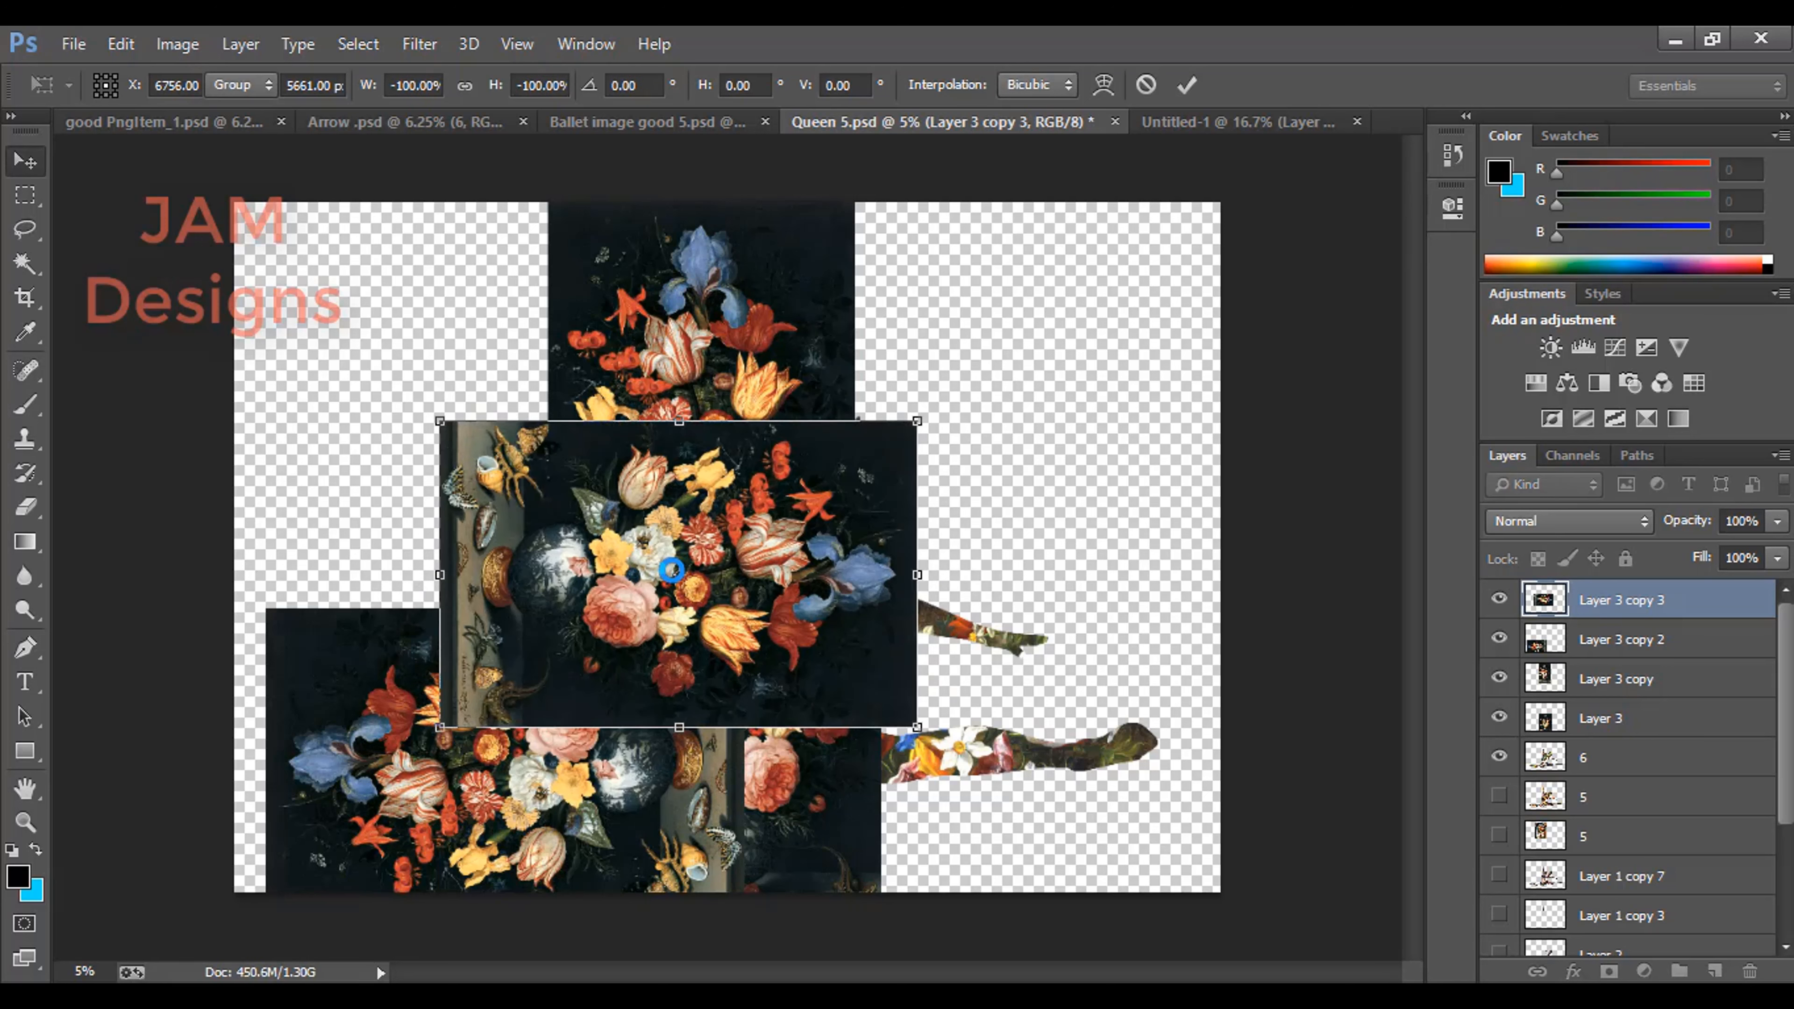
key(Return)
drag(681, 590, 962, 749)
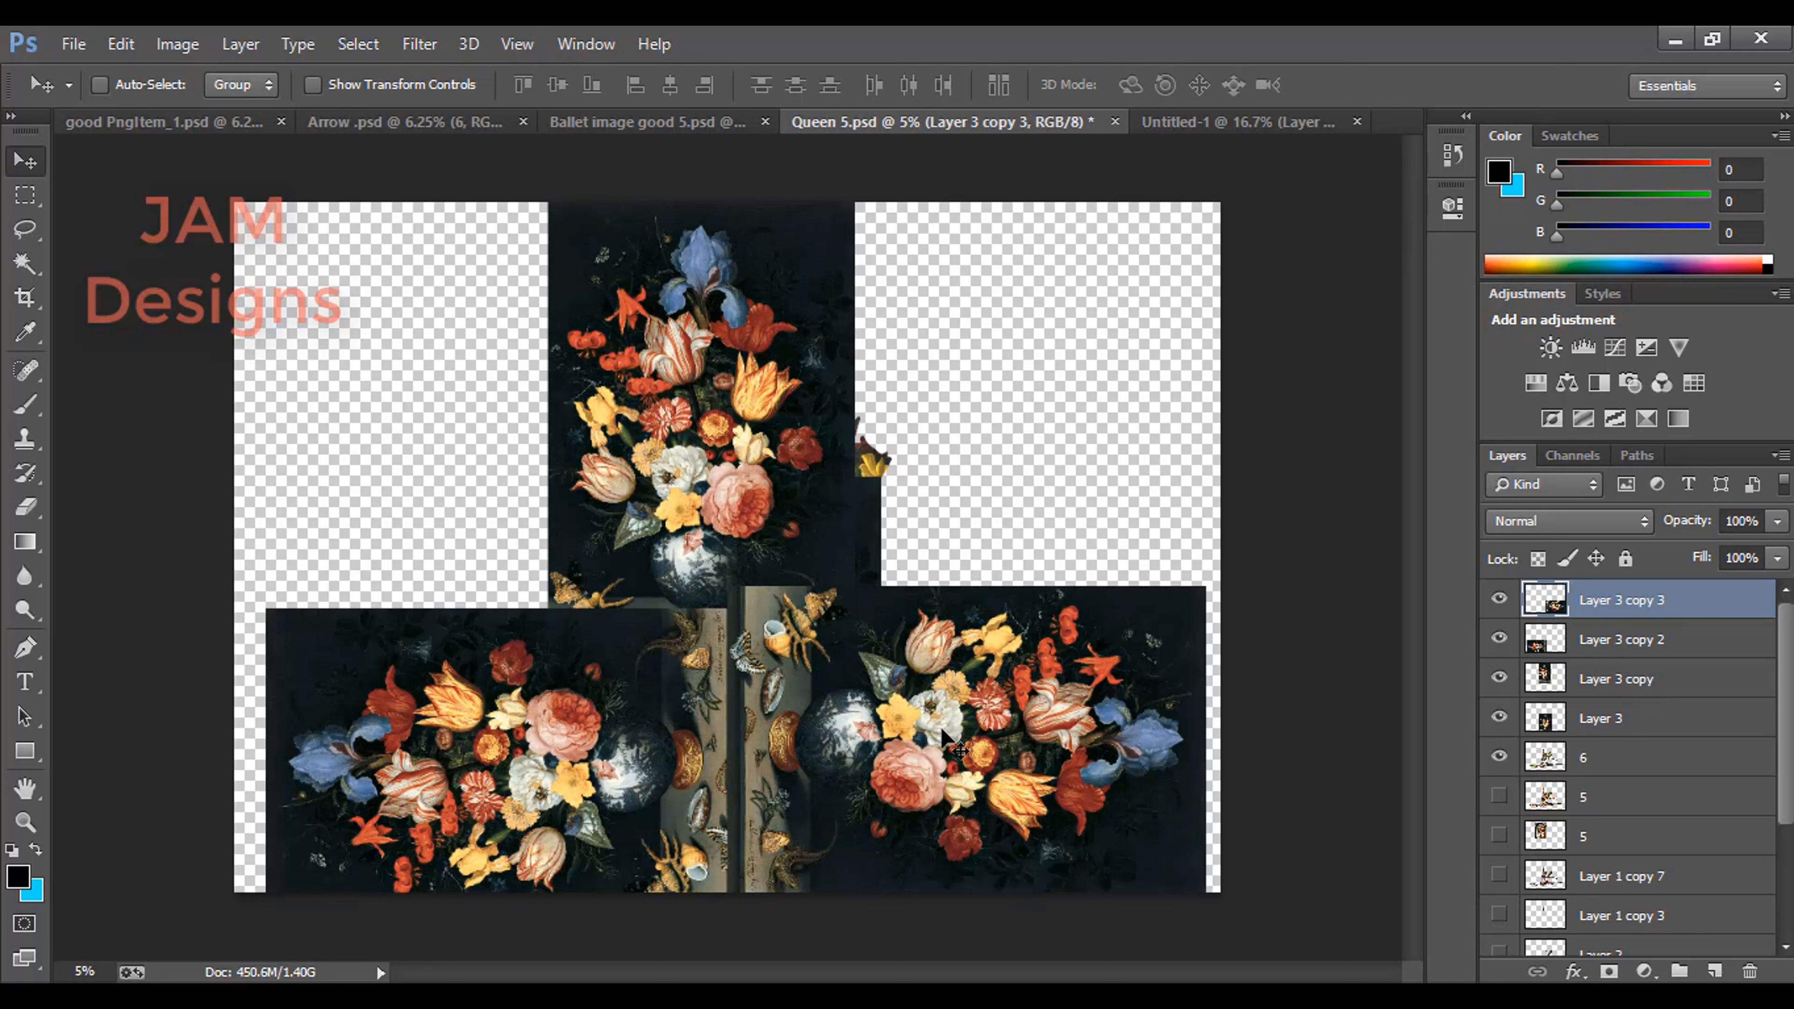
Select the transparent area around the dancer on layer 6 with the Magic Wand
click(1604, 767)
key(w)
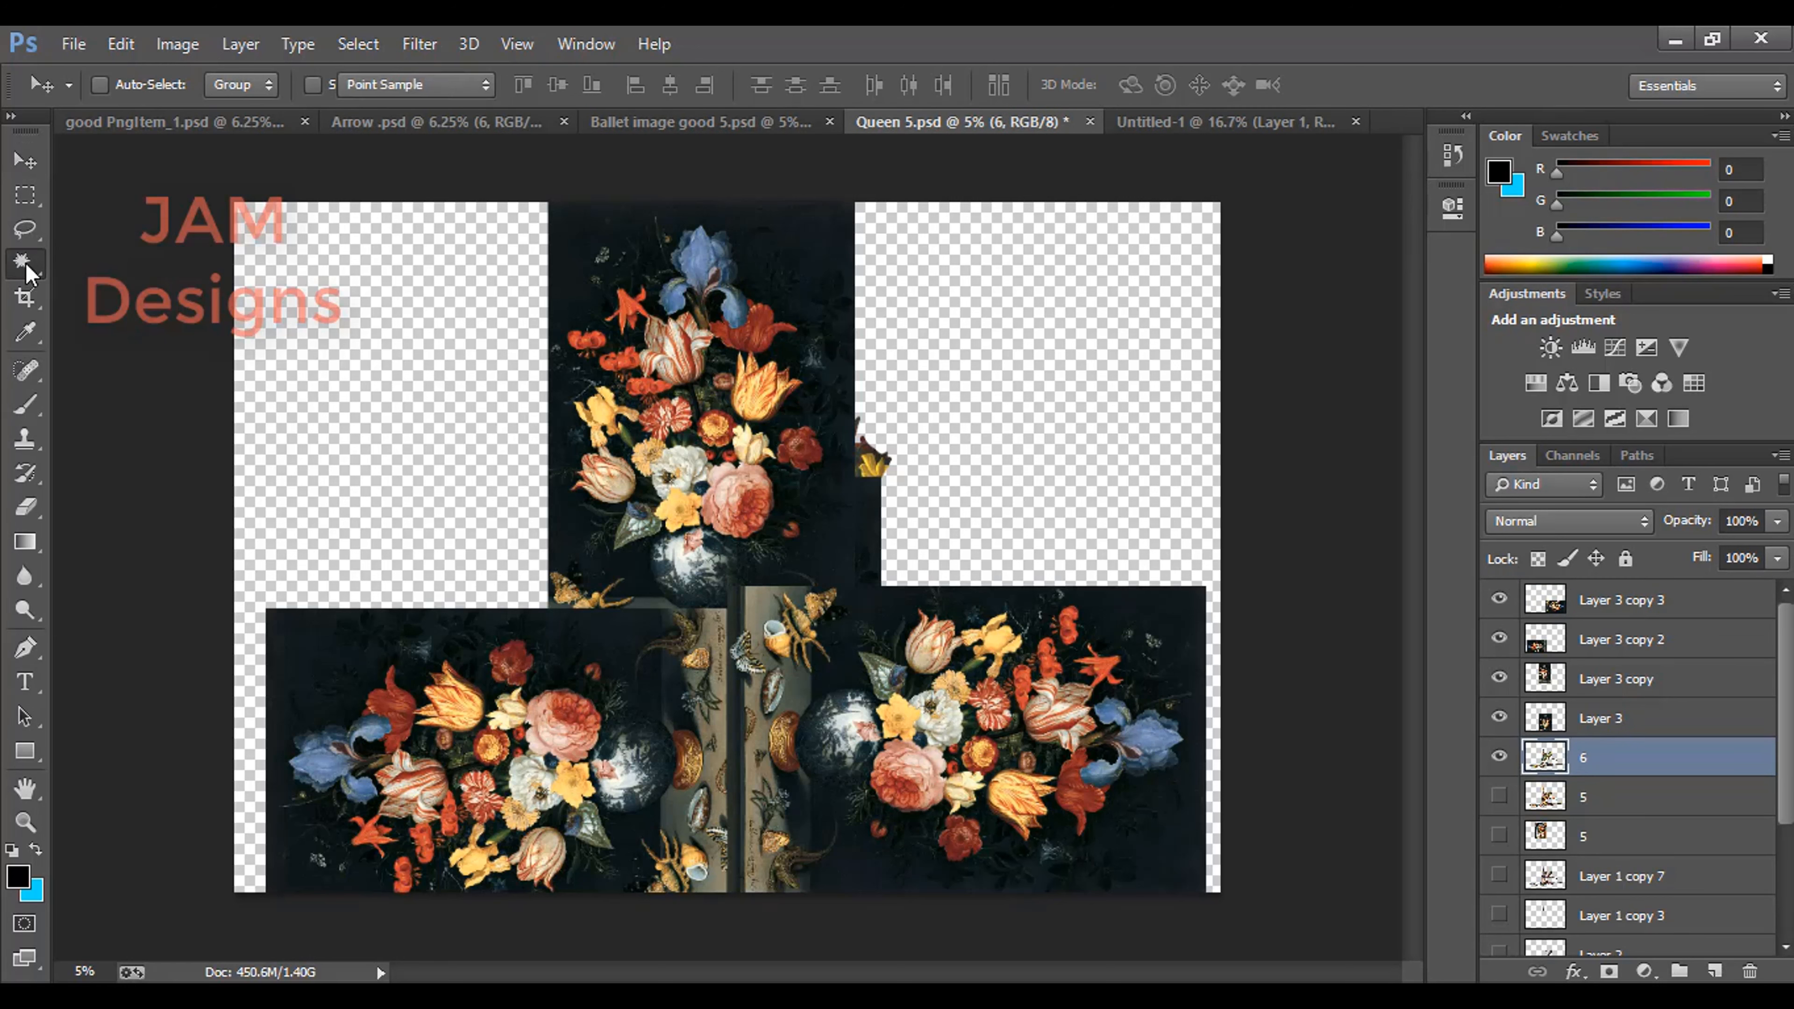
click(1030, 440)
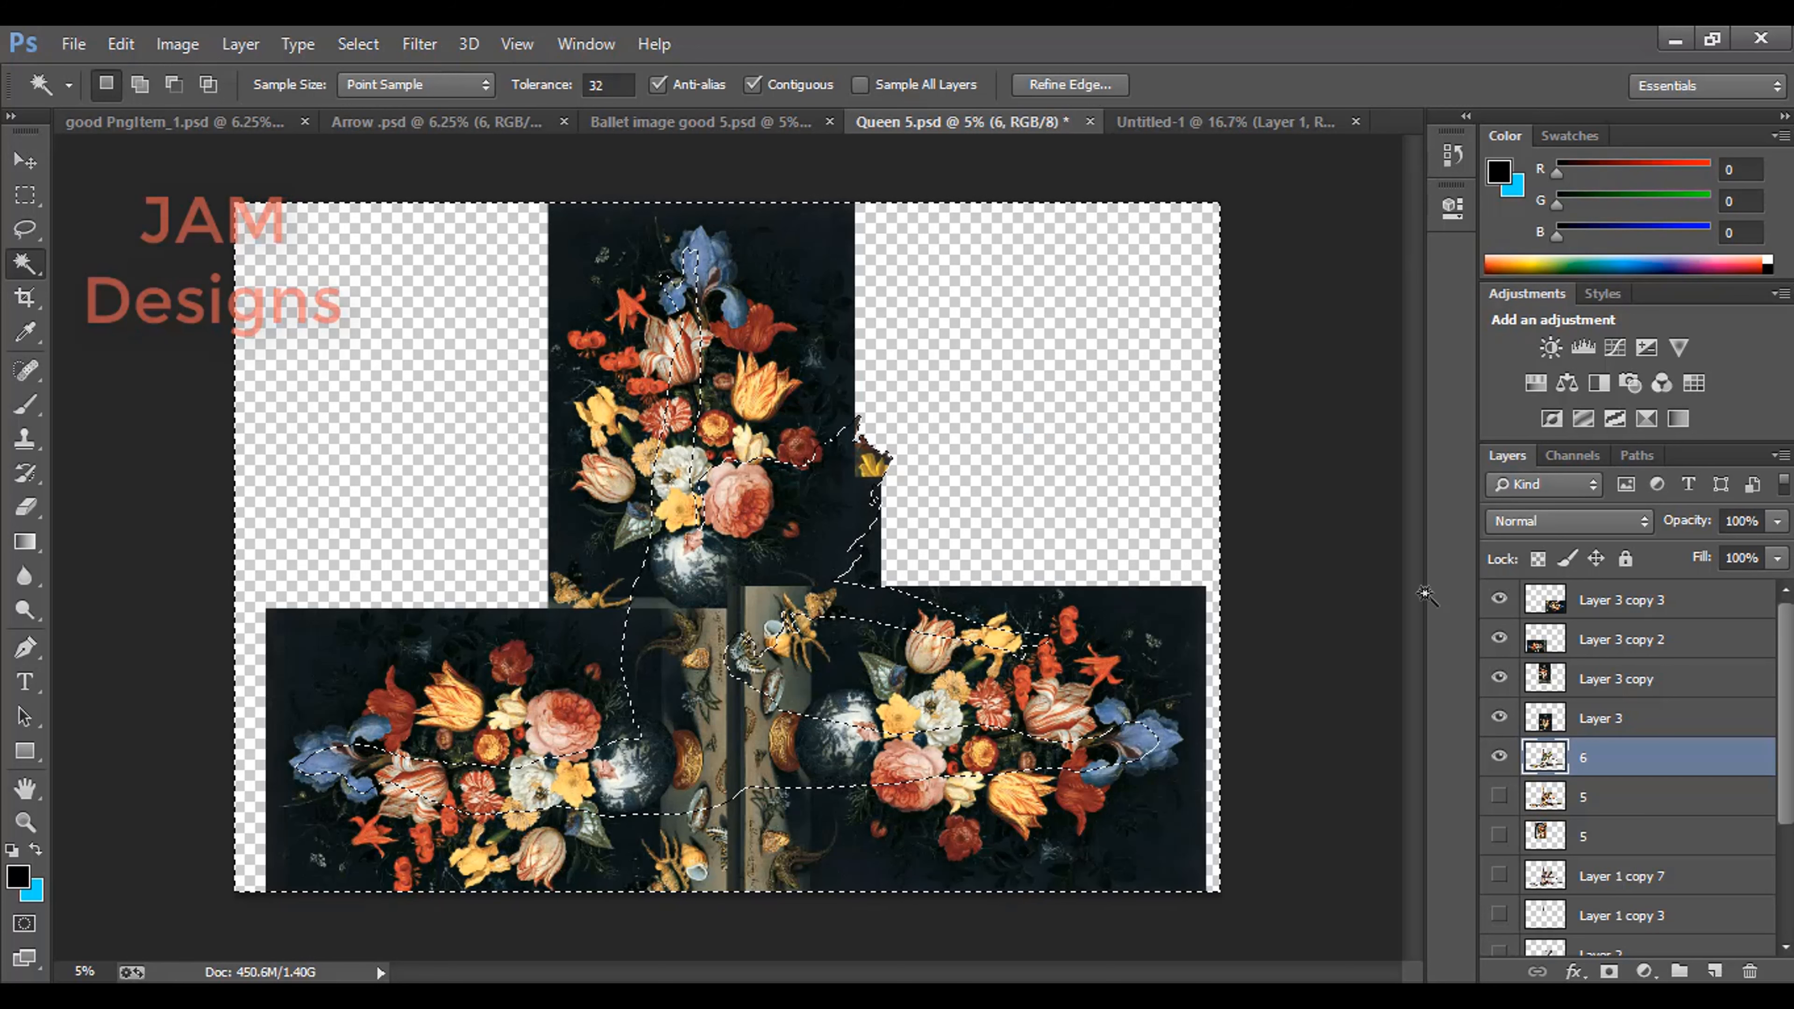
Delete the selected area from Layer 3, Layer 3 copy, copy 2 and copy 3, and deselect
click(1602, 719)
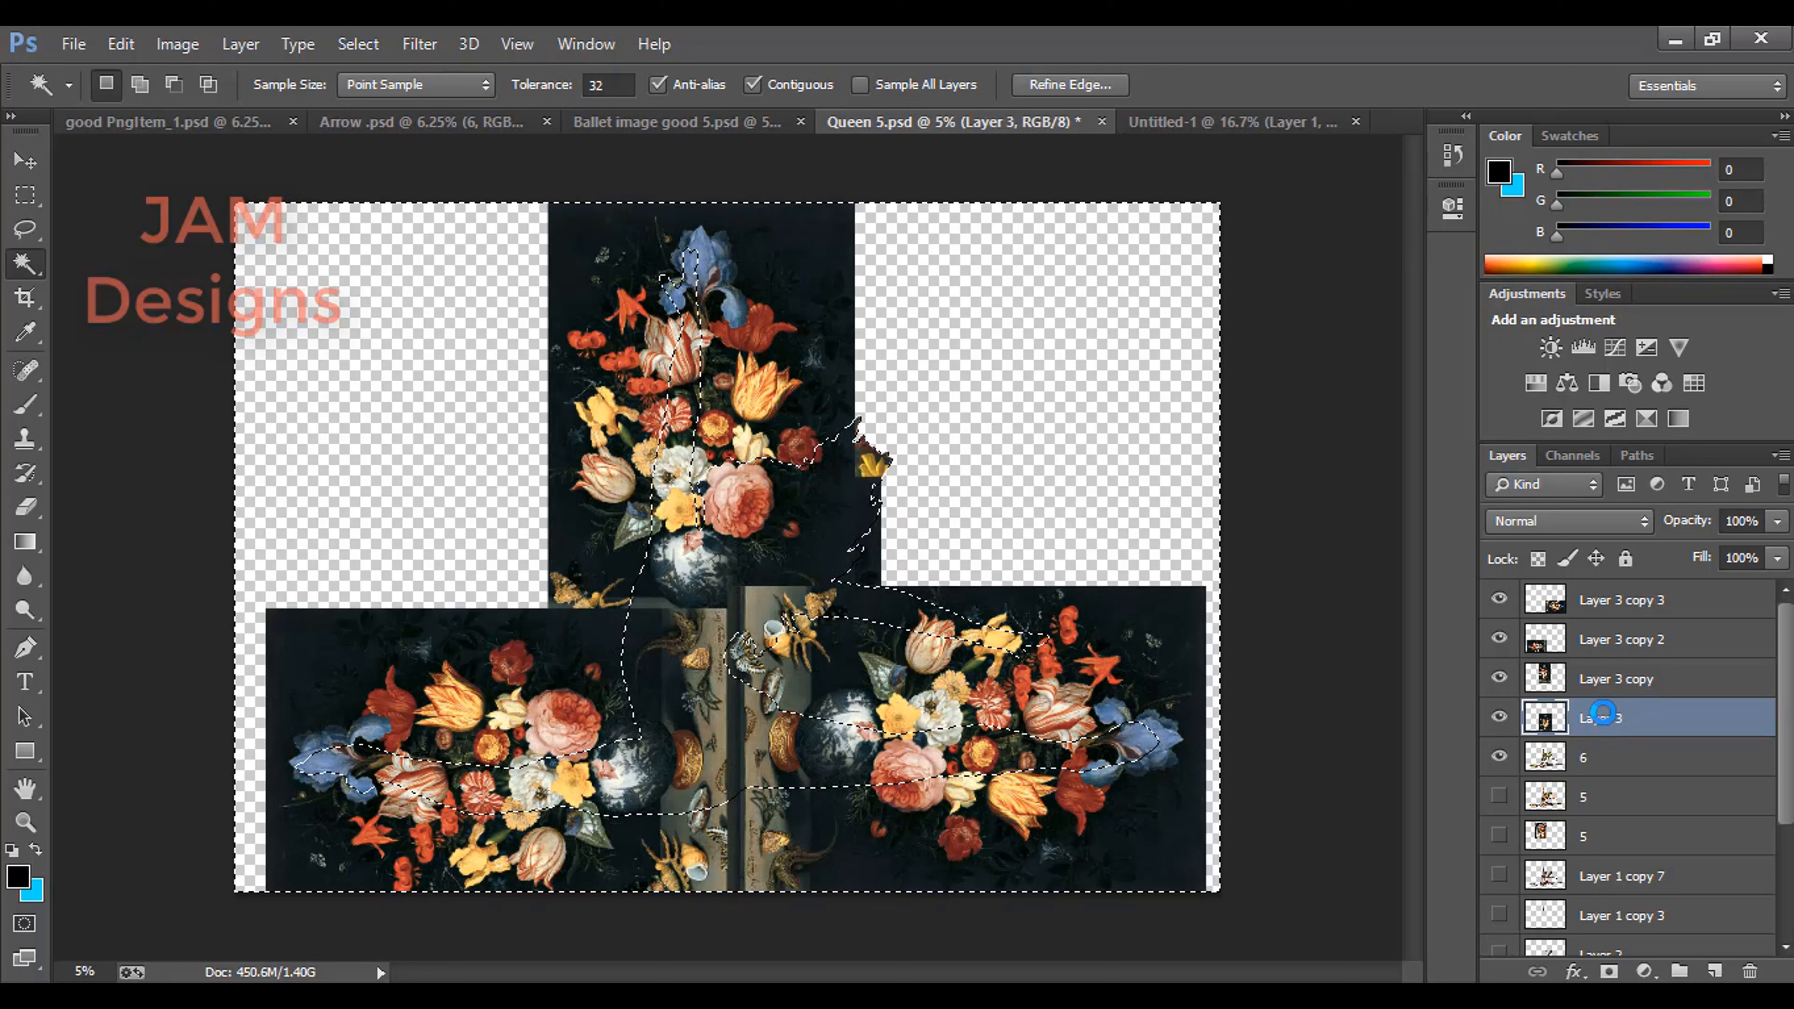
key(Delete)
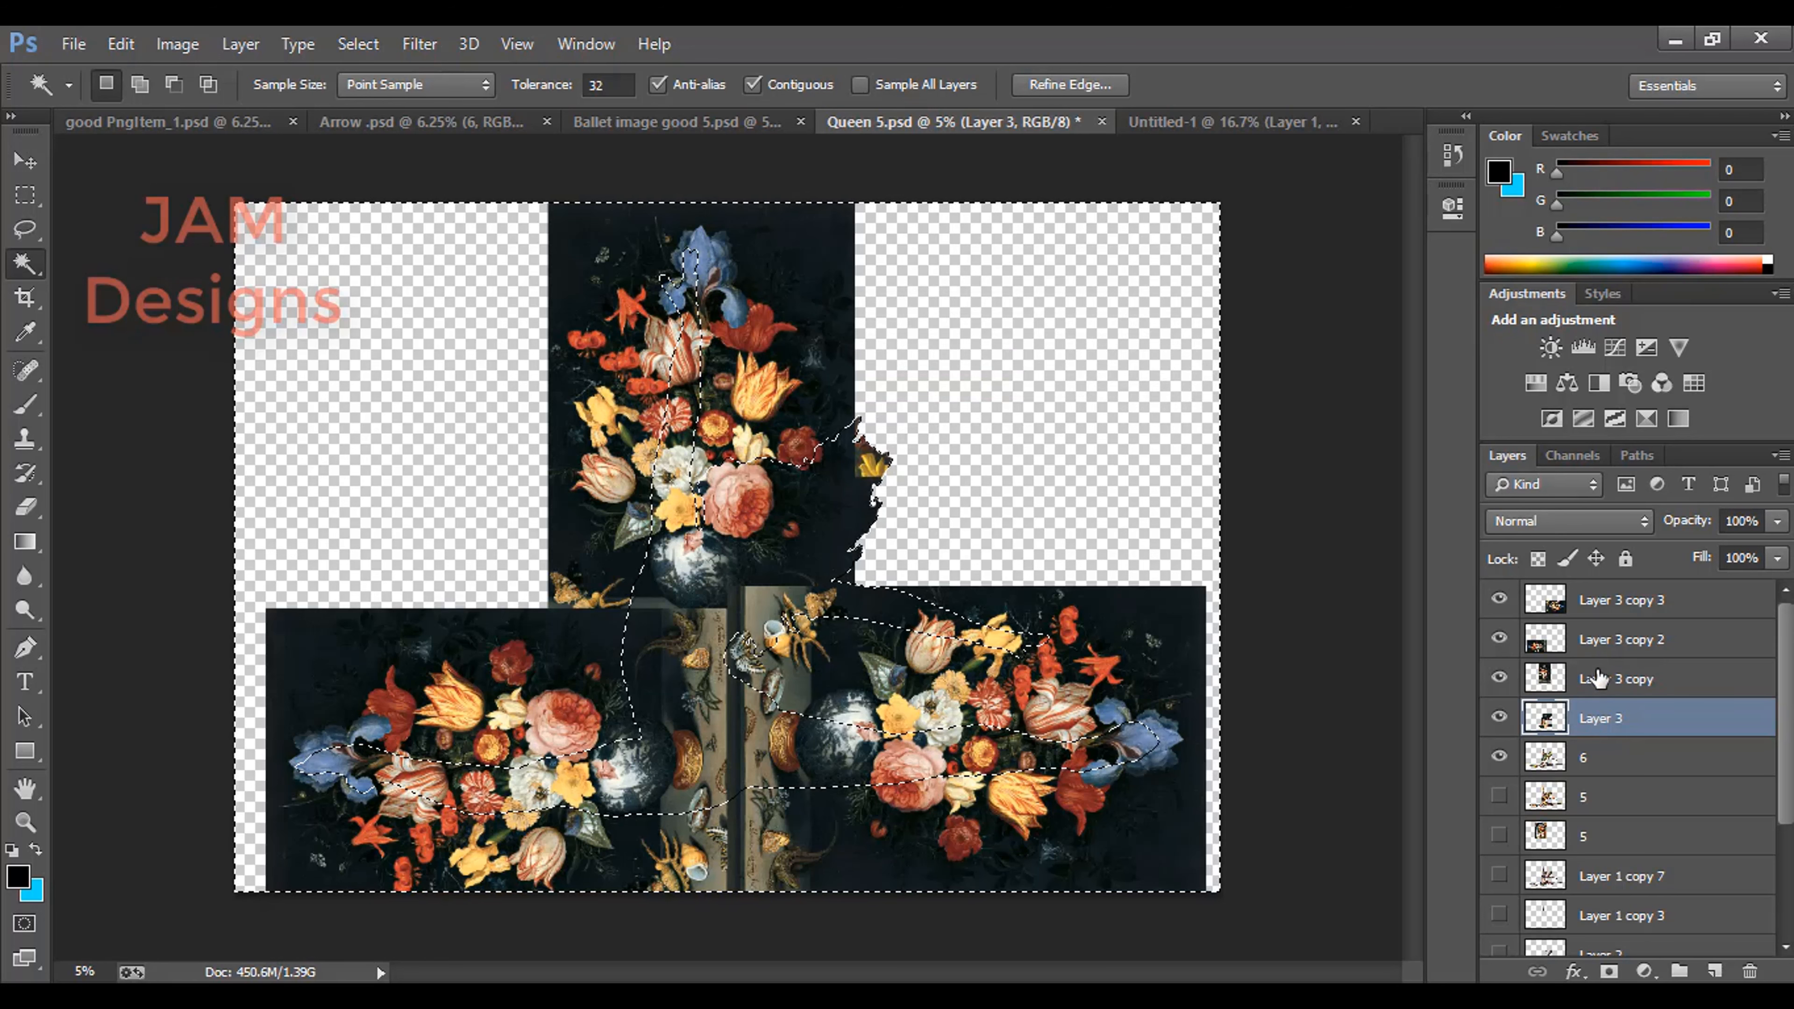
click(1598, 679)
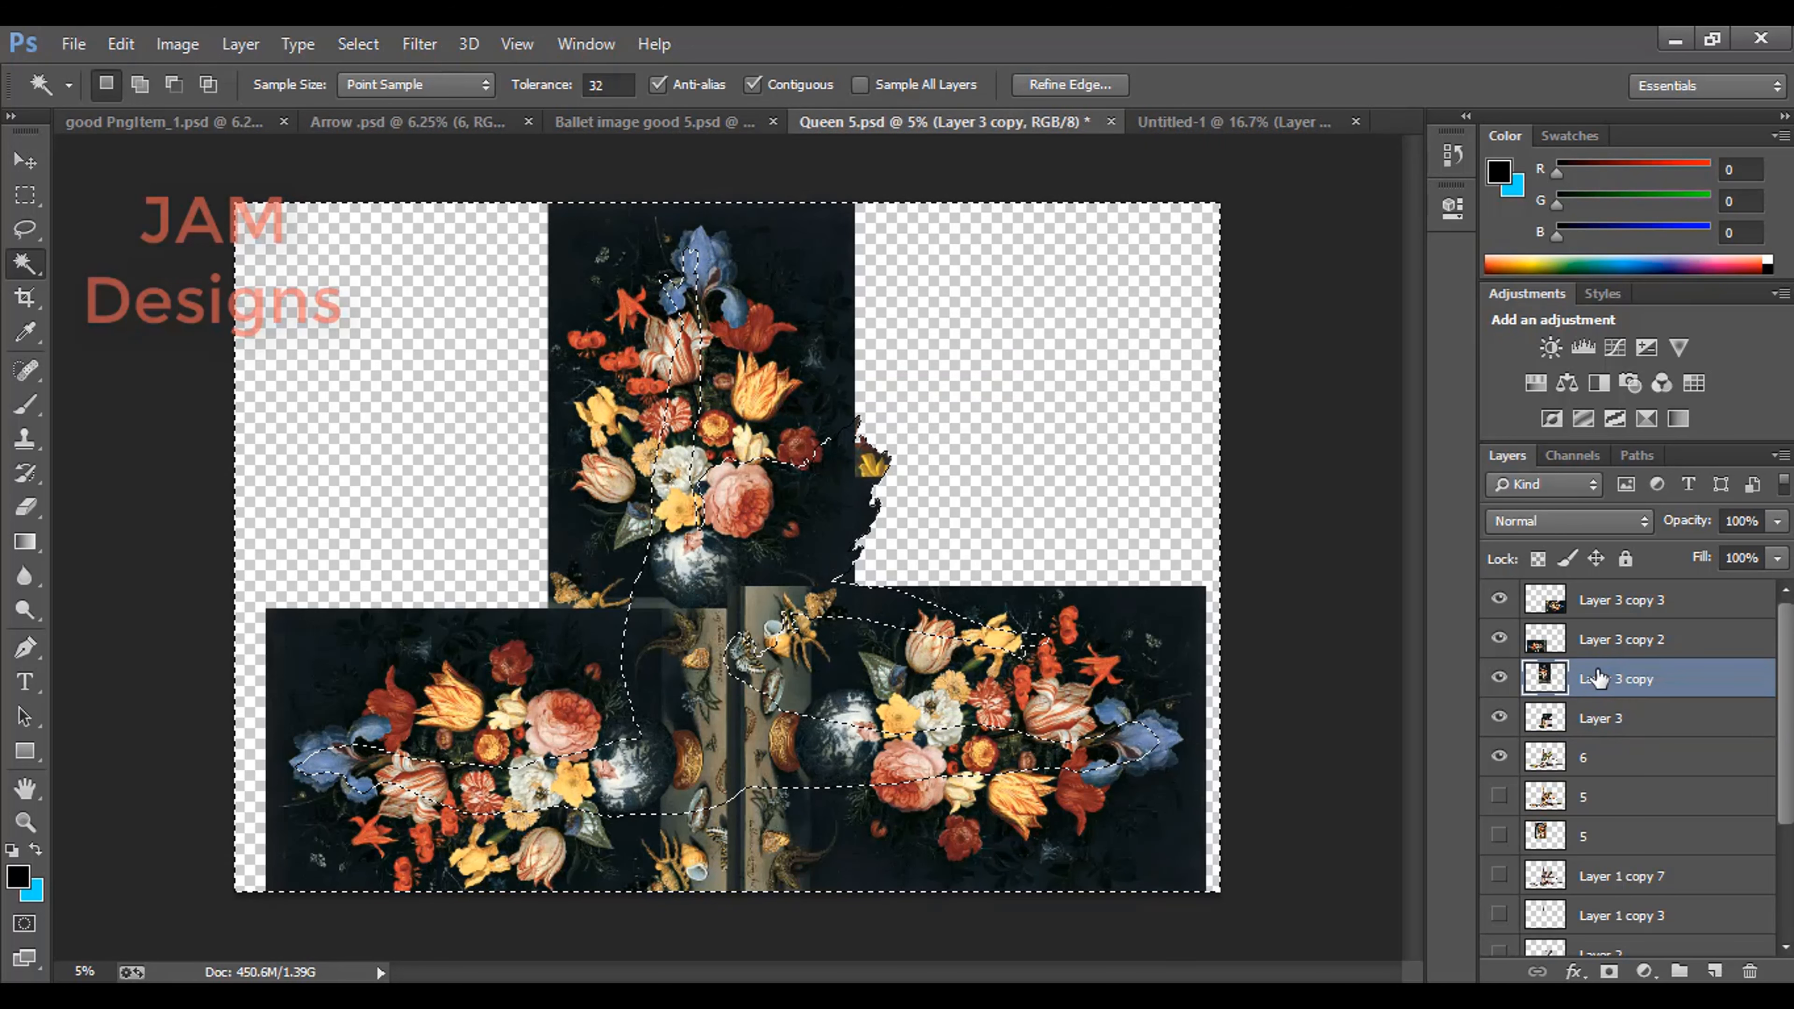
key(Delete)
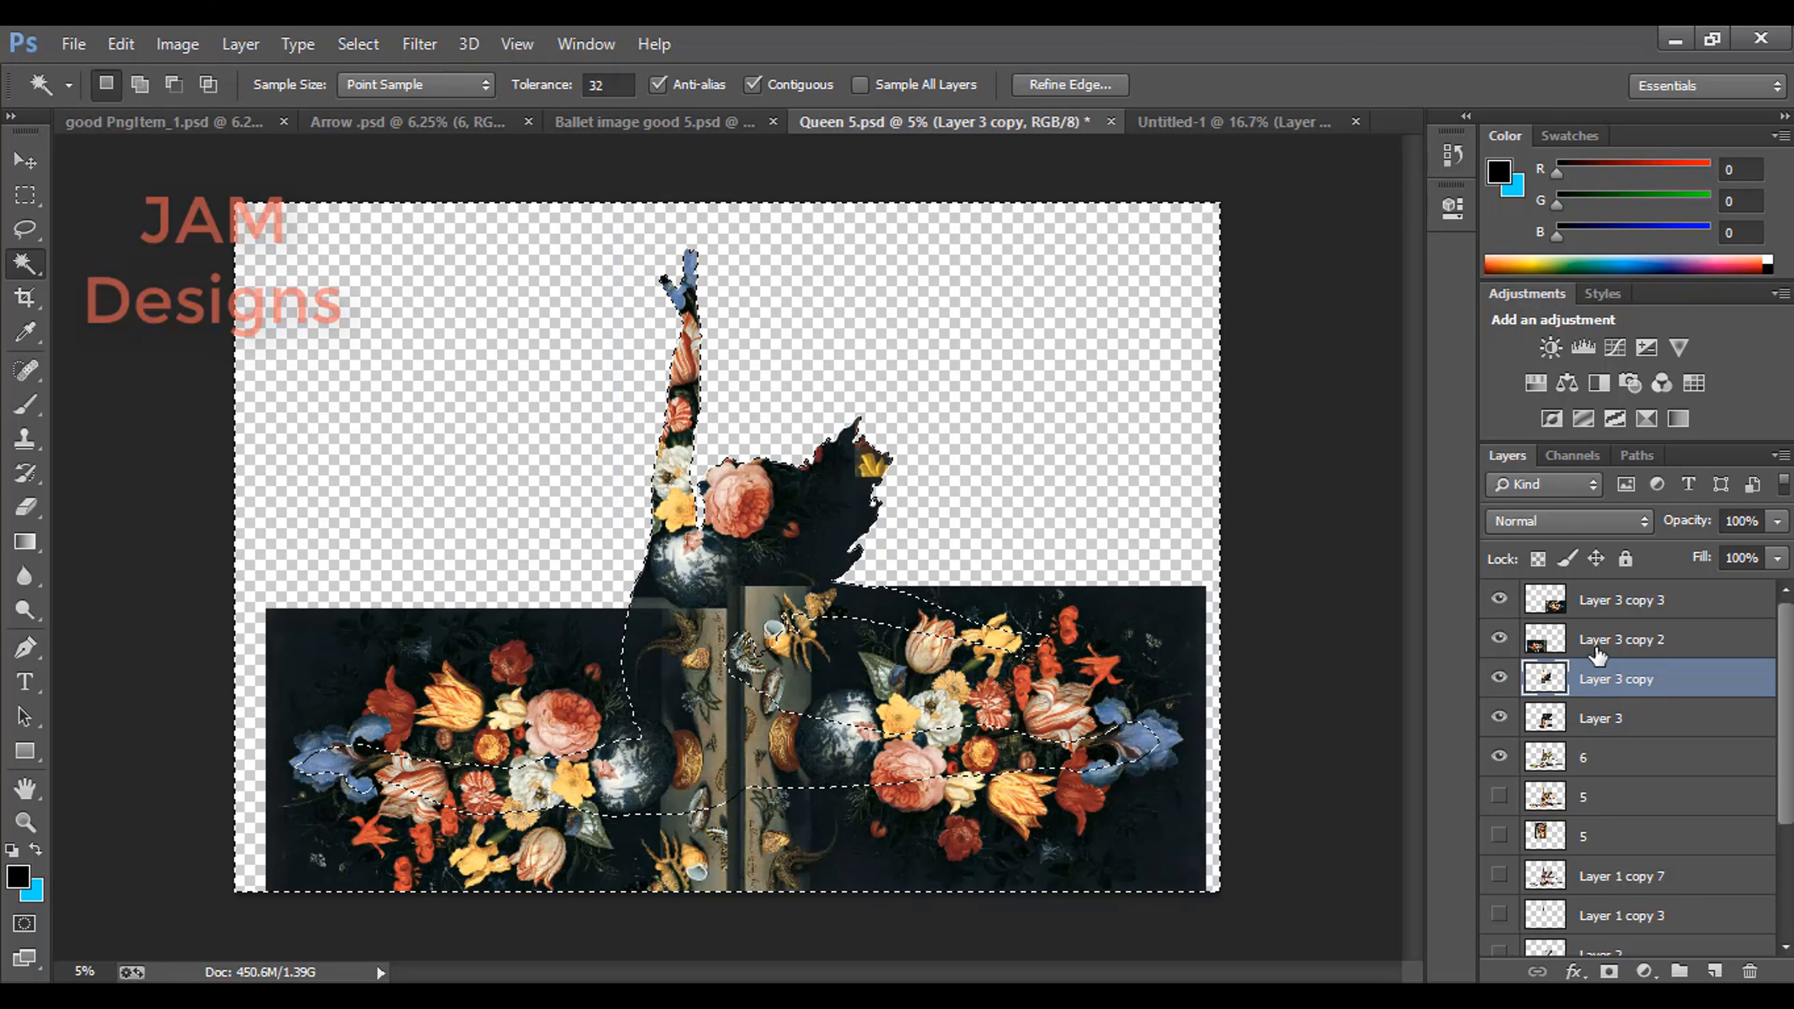
click(1593, 640)
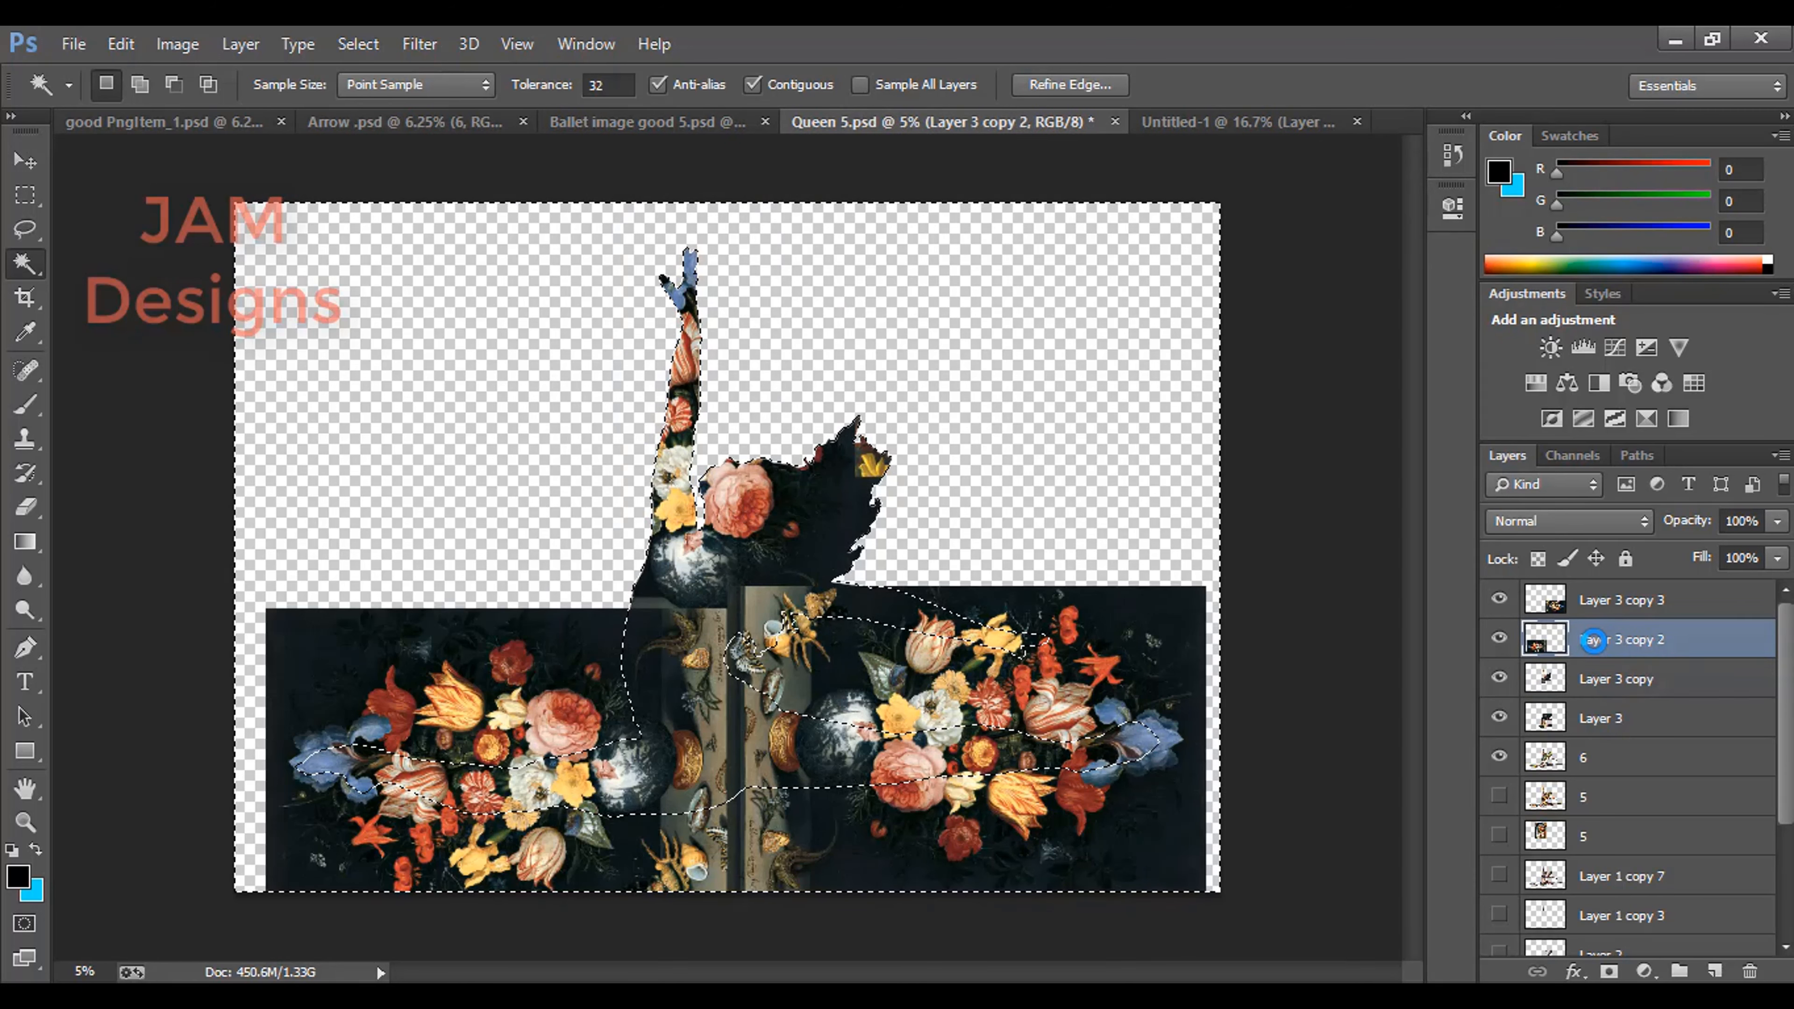
key(Delete)
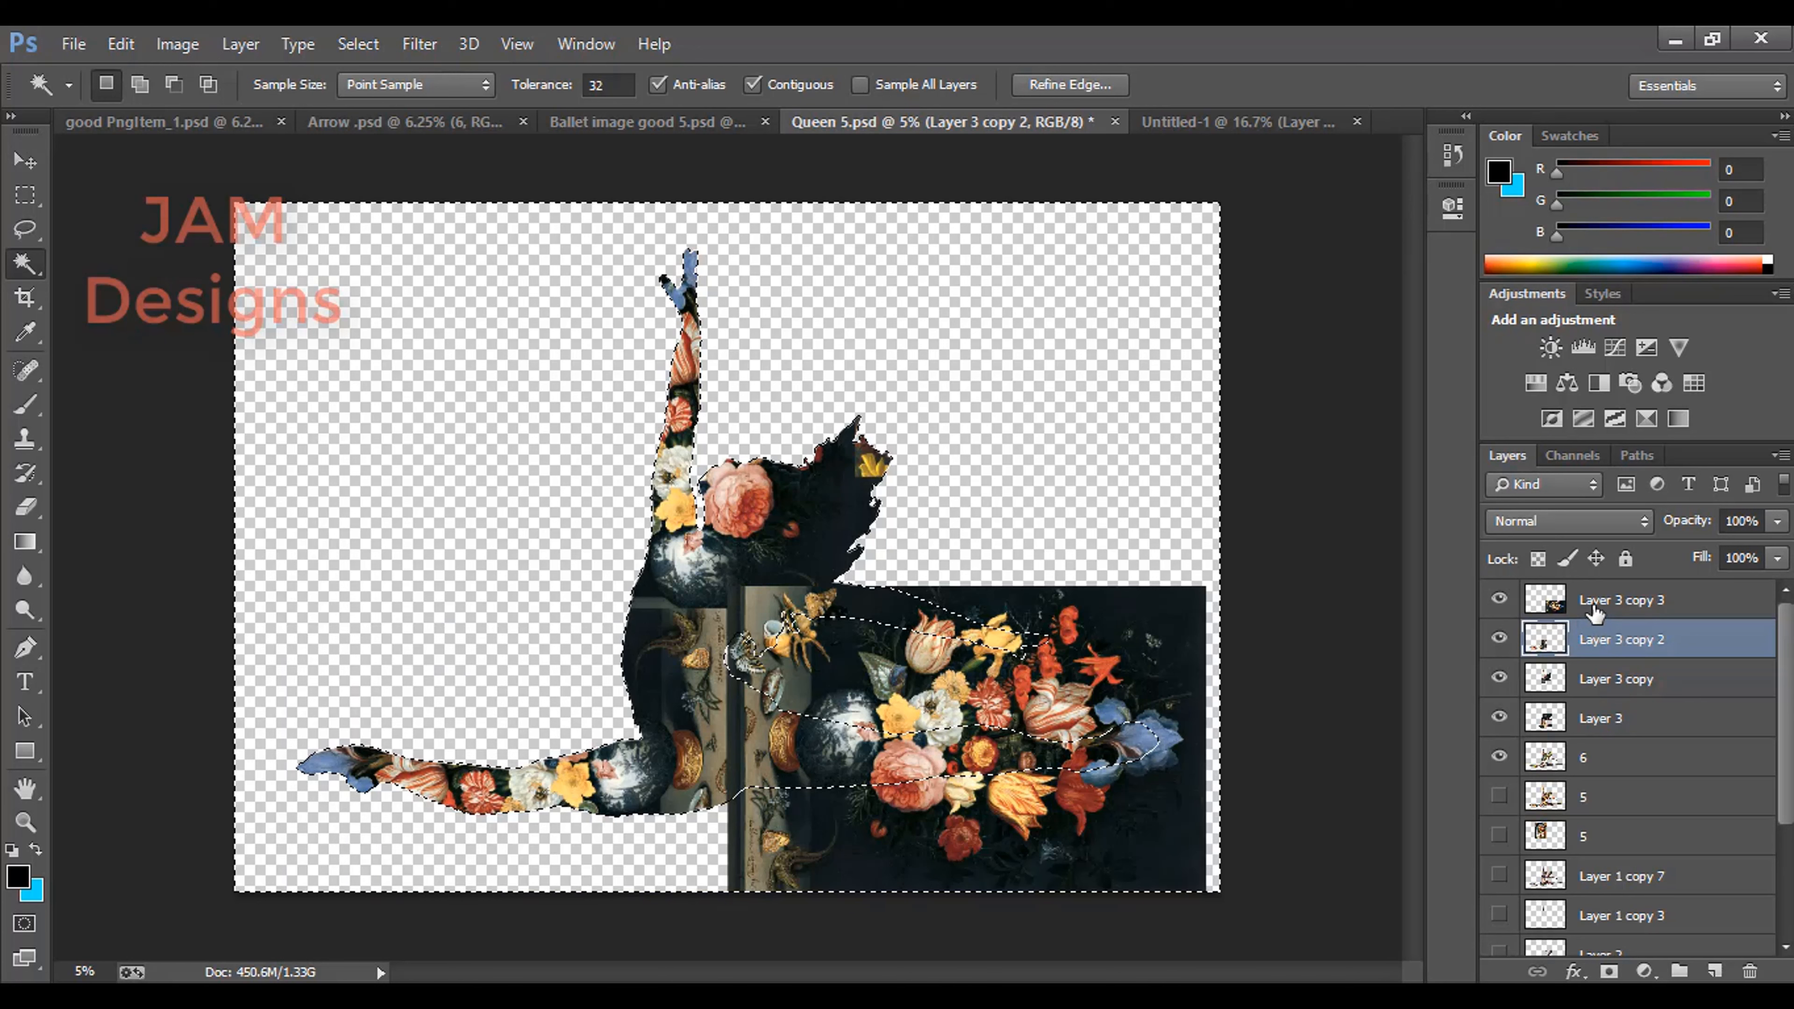
click(1593, 601)
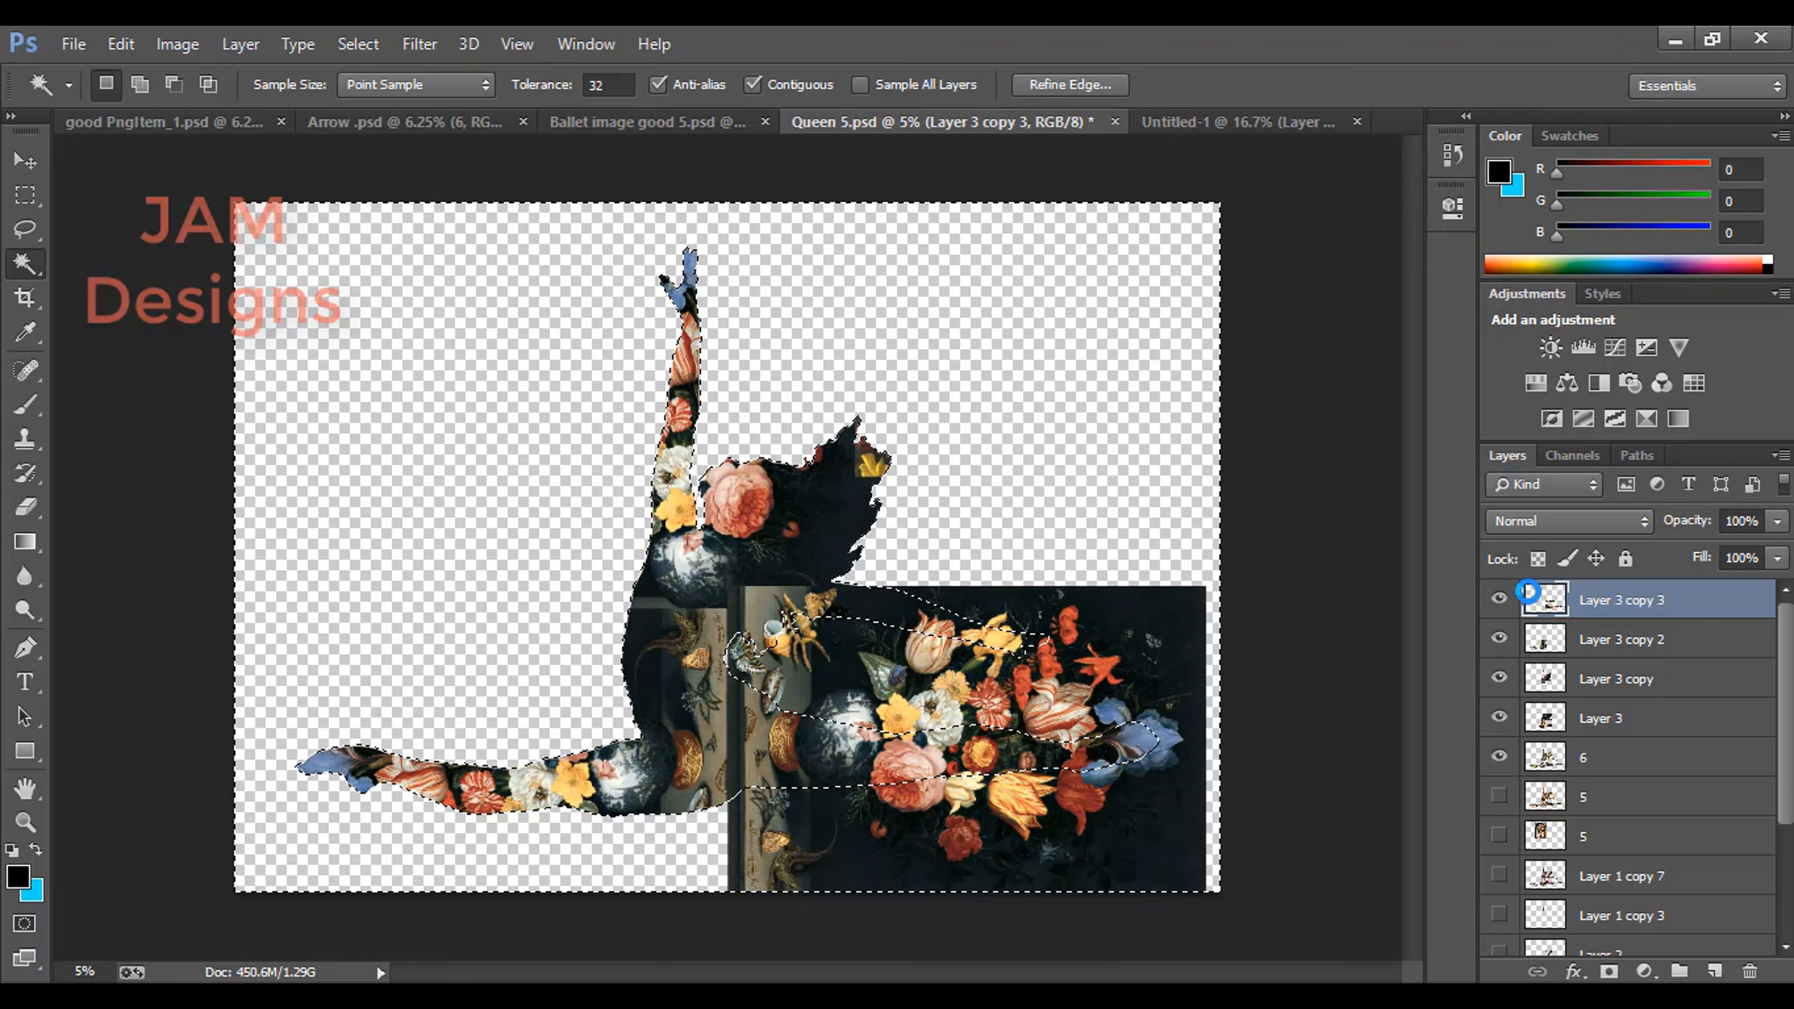
key(Delete)
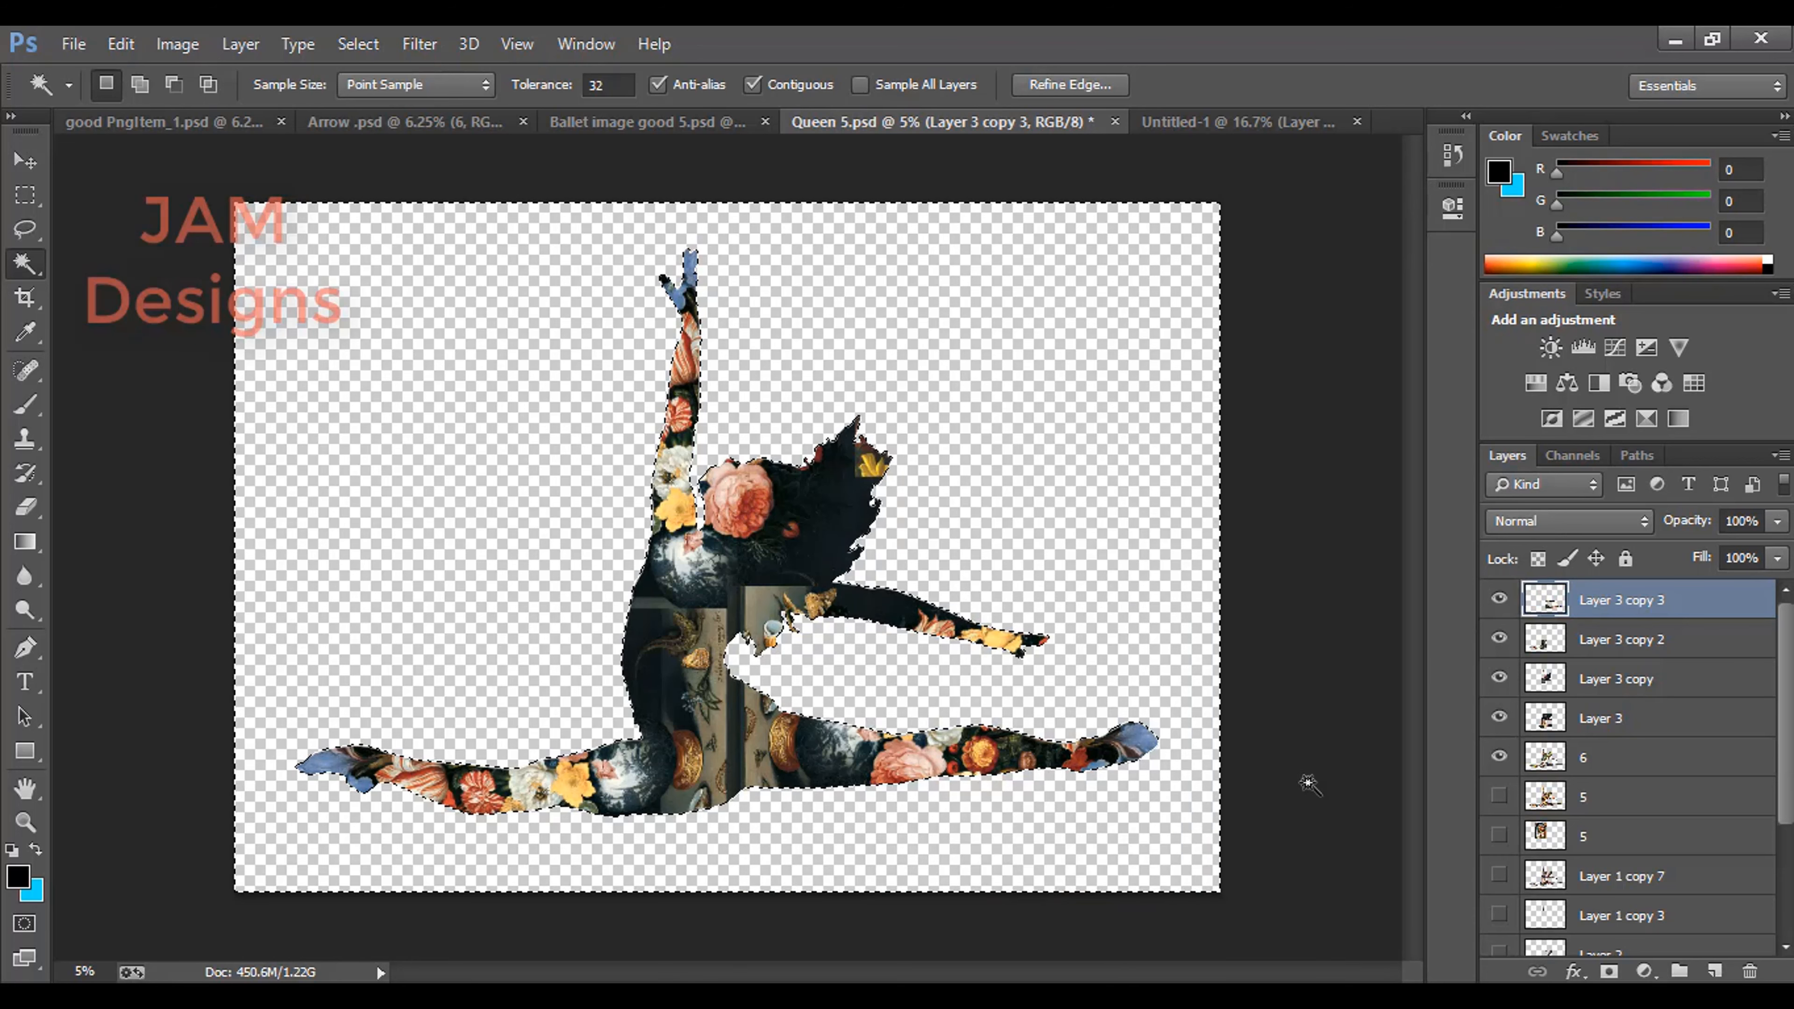
click(24, 198)
key(ctrl+d)
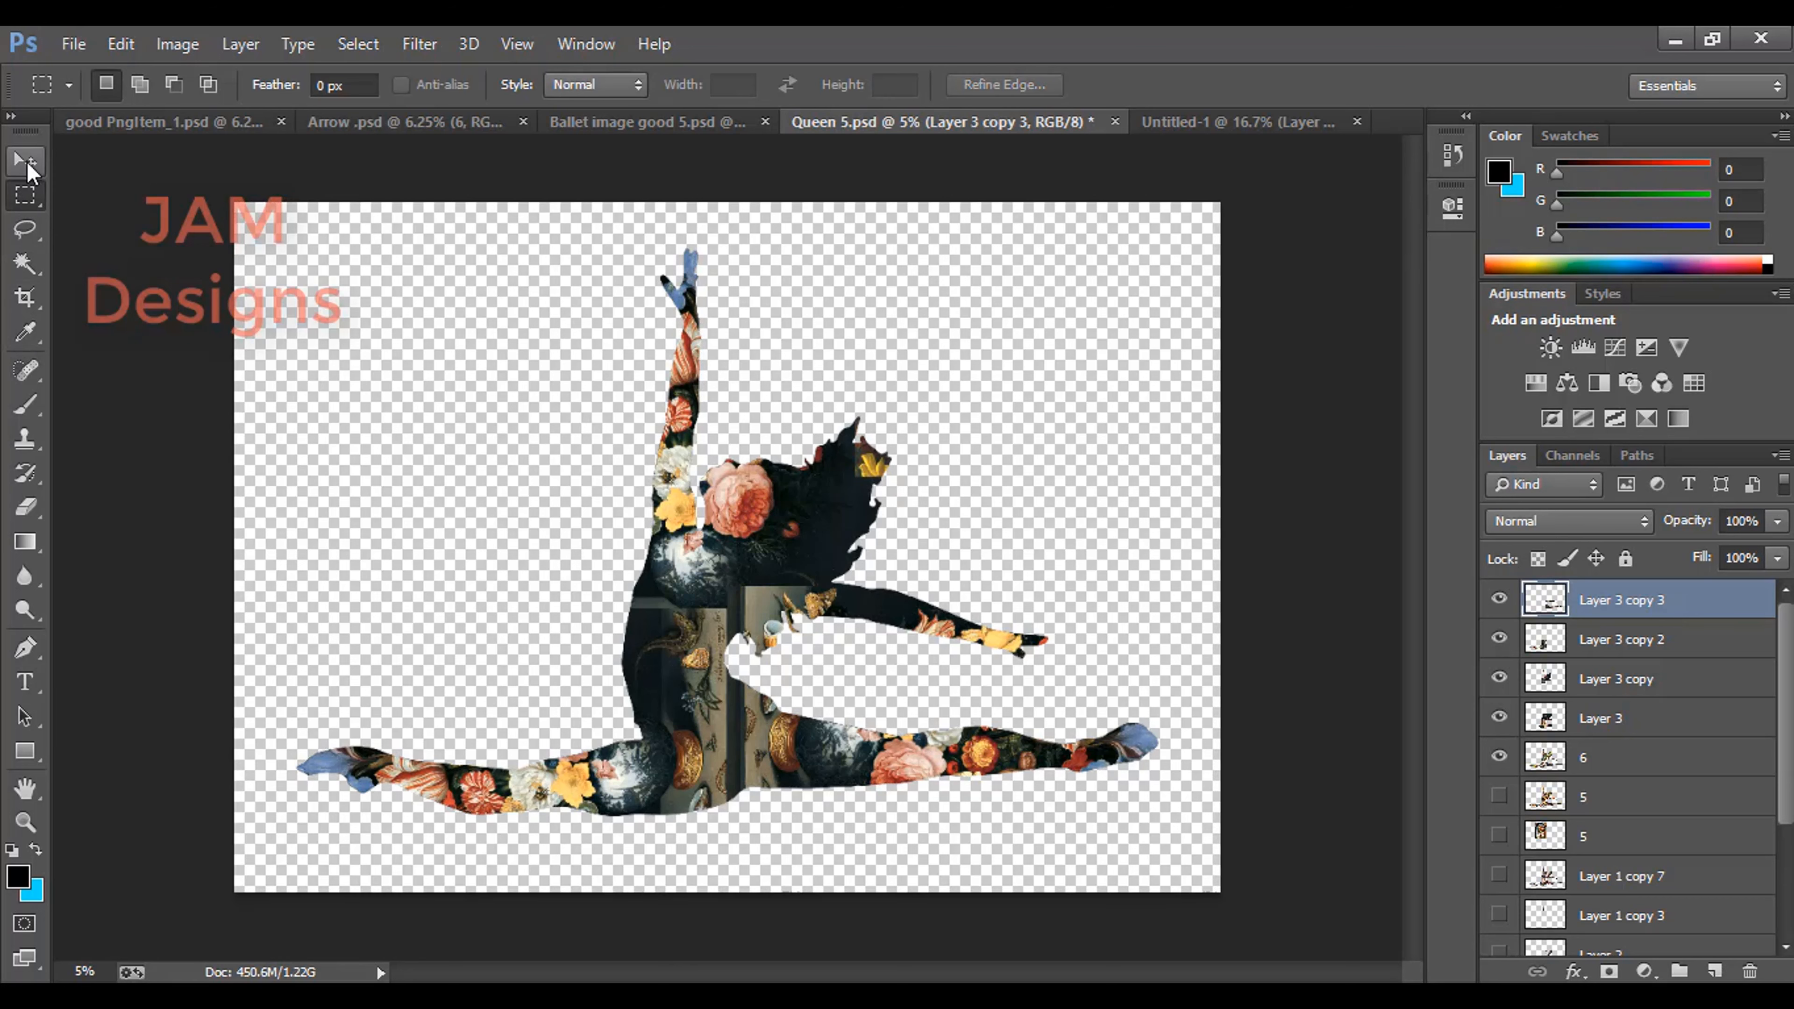
Select Layer 3 copy 2, check what Layer 3 copy 3 covers by toggling its visibility, and hide layer 6
click(27, 167)
right_click(678, 699)
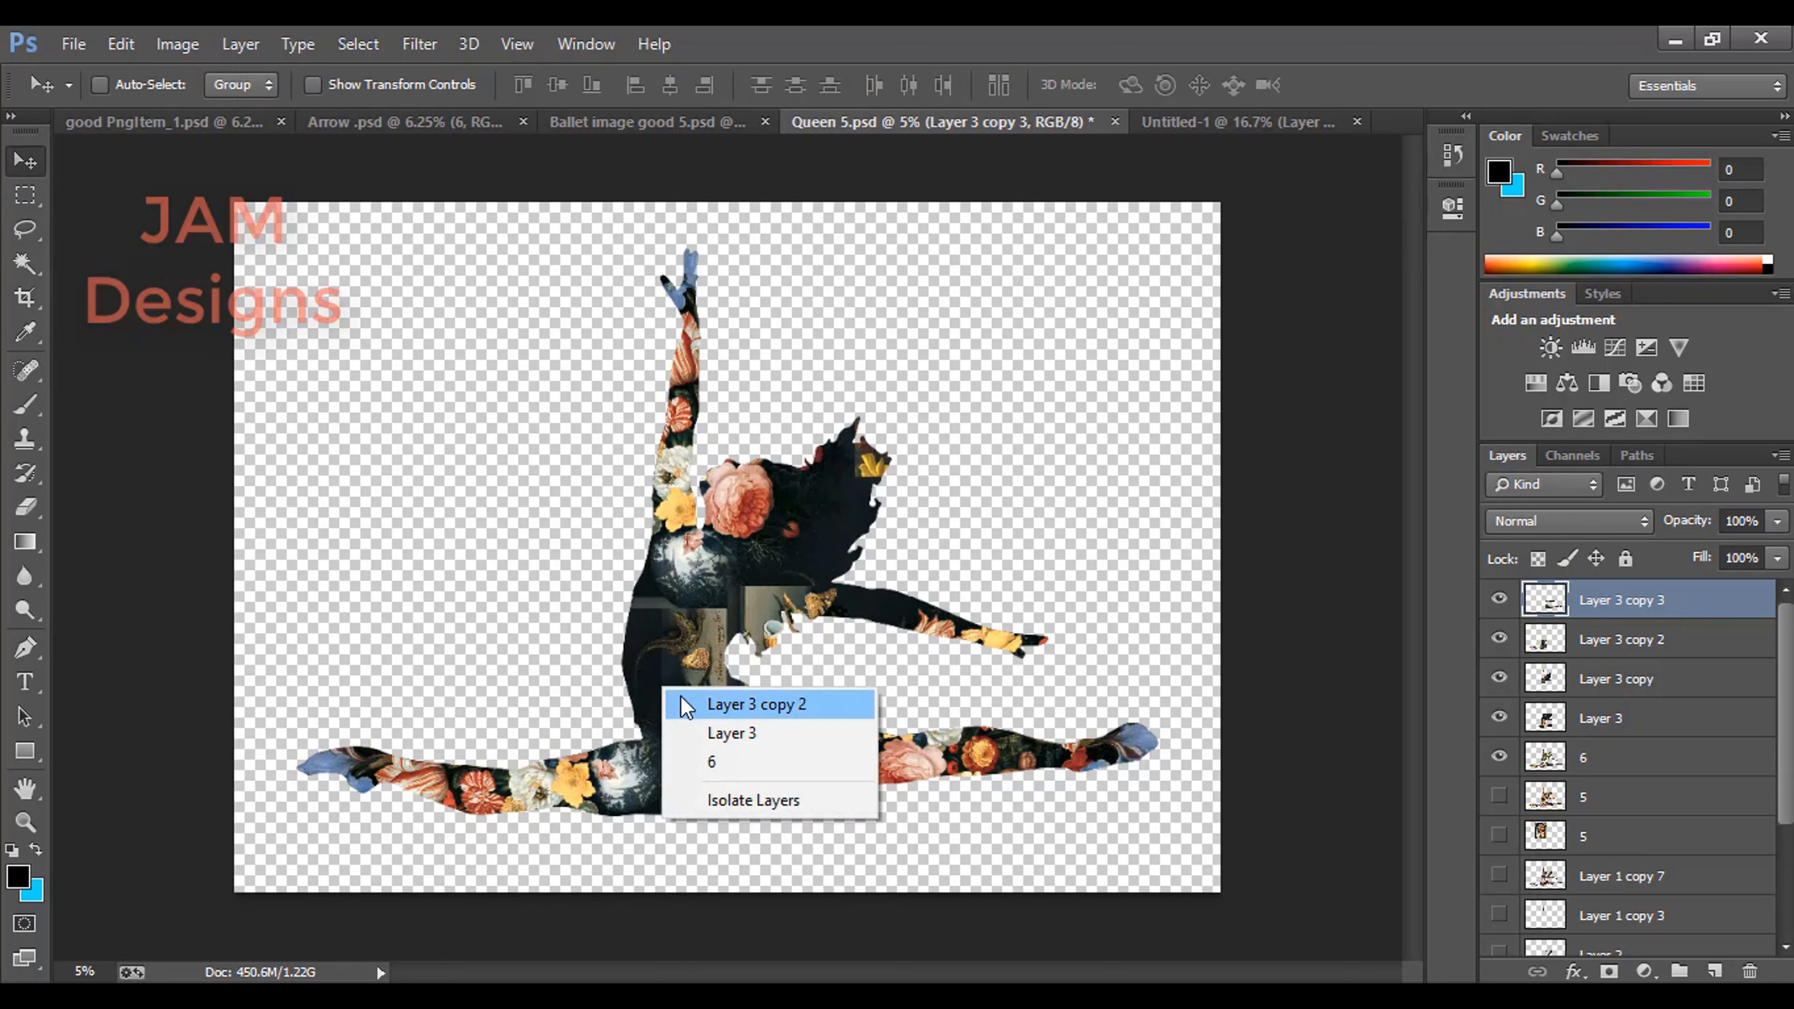
click(706, 702)
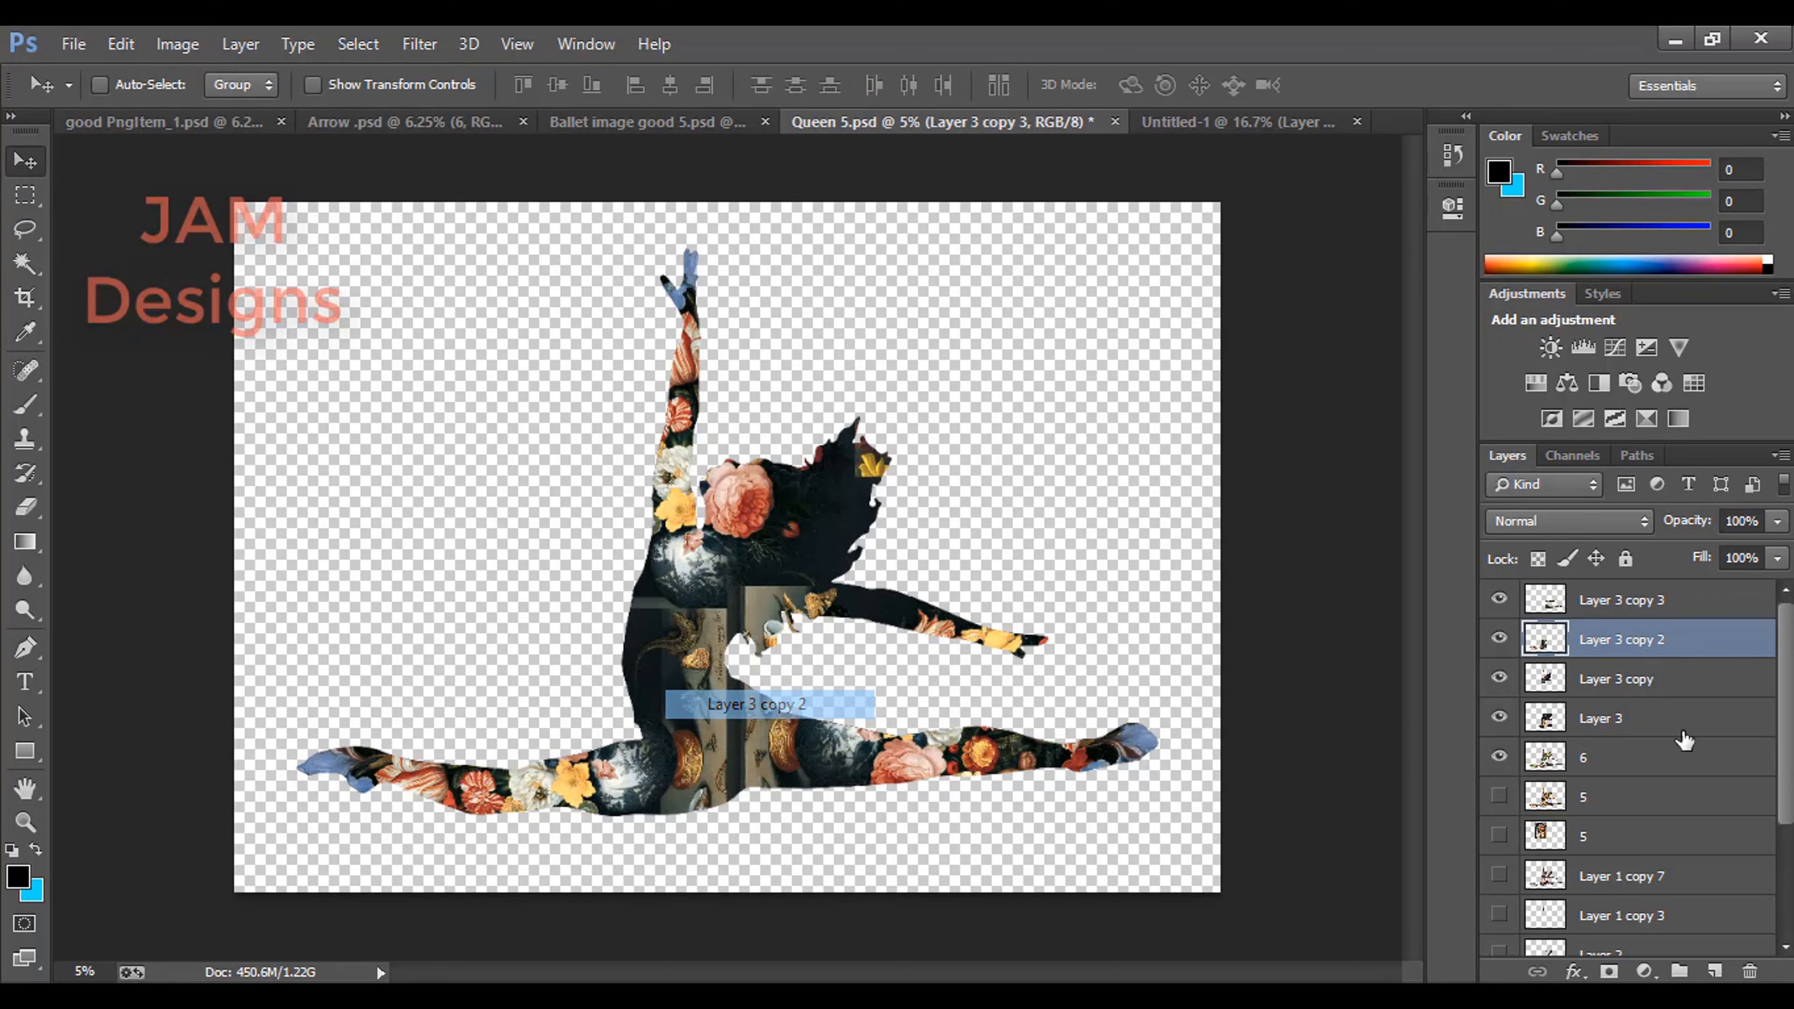
click(1497, 601)
click(1497, 601)
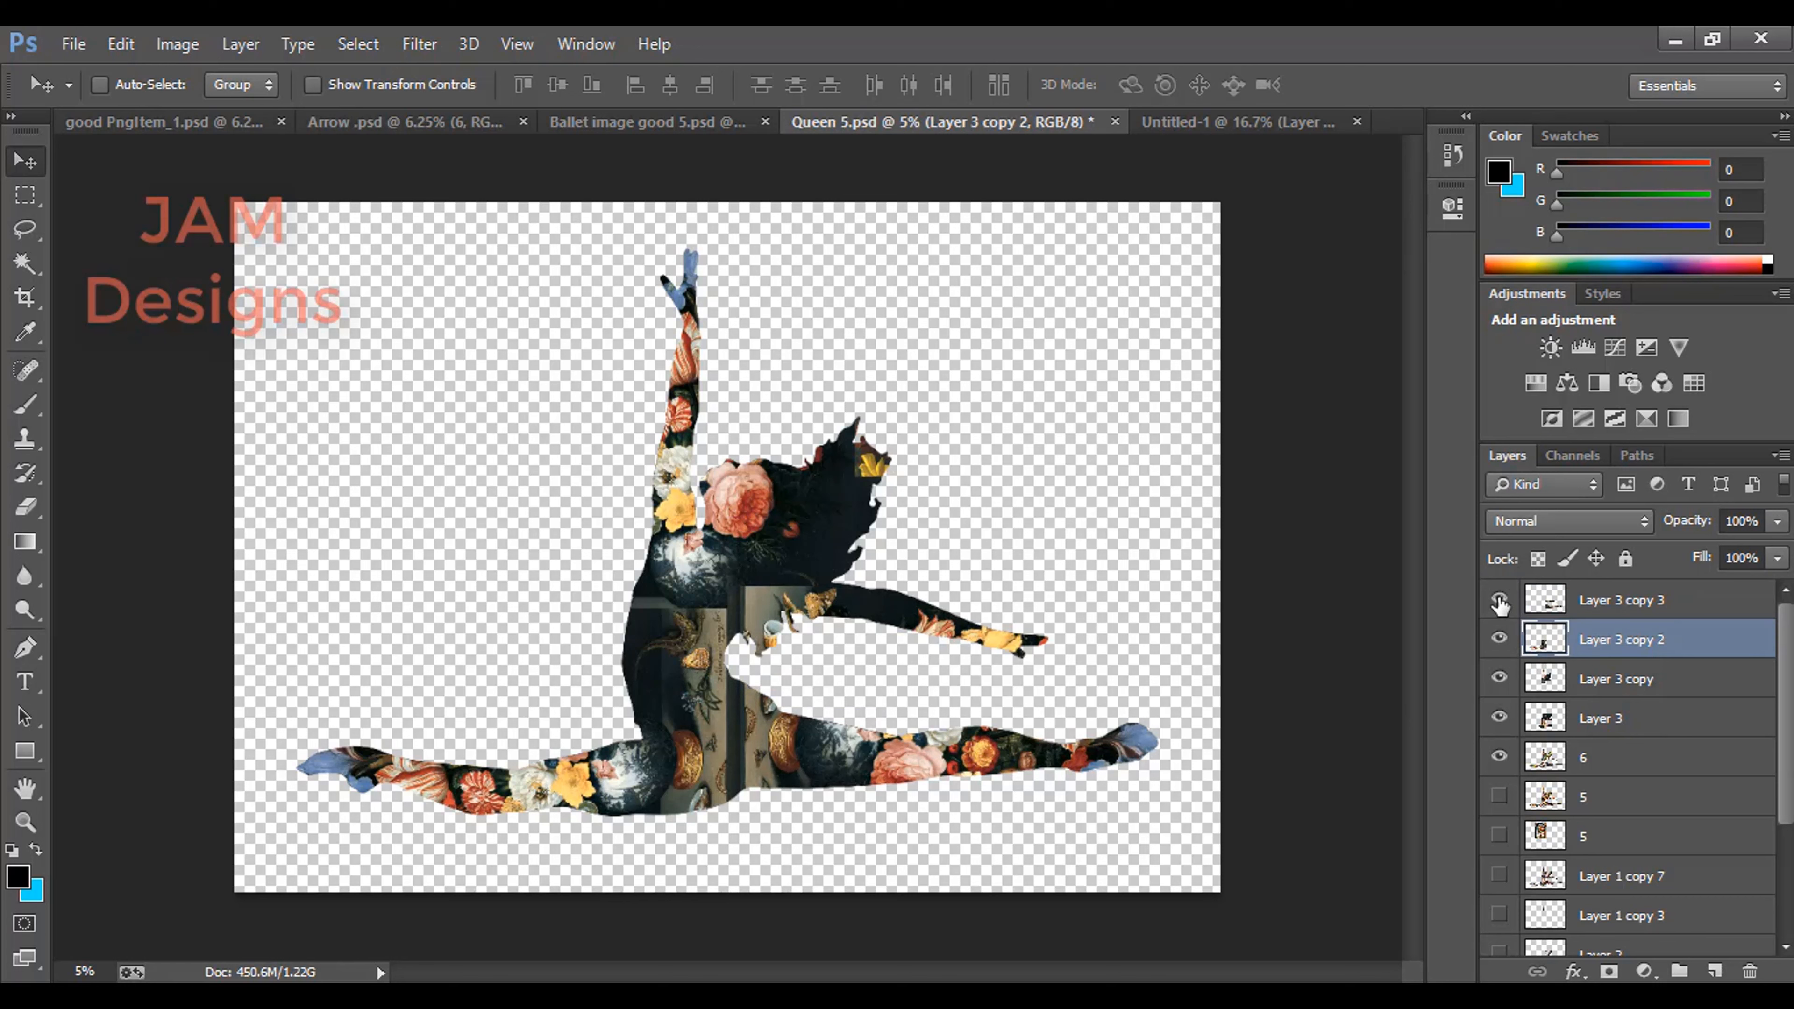
click(1499, 601)
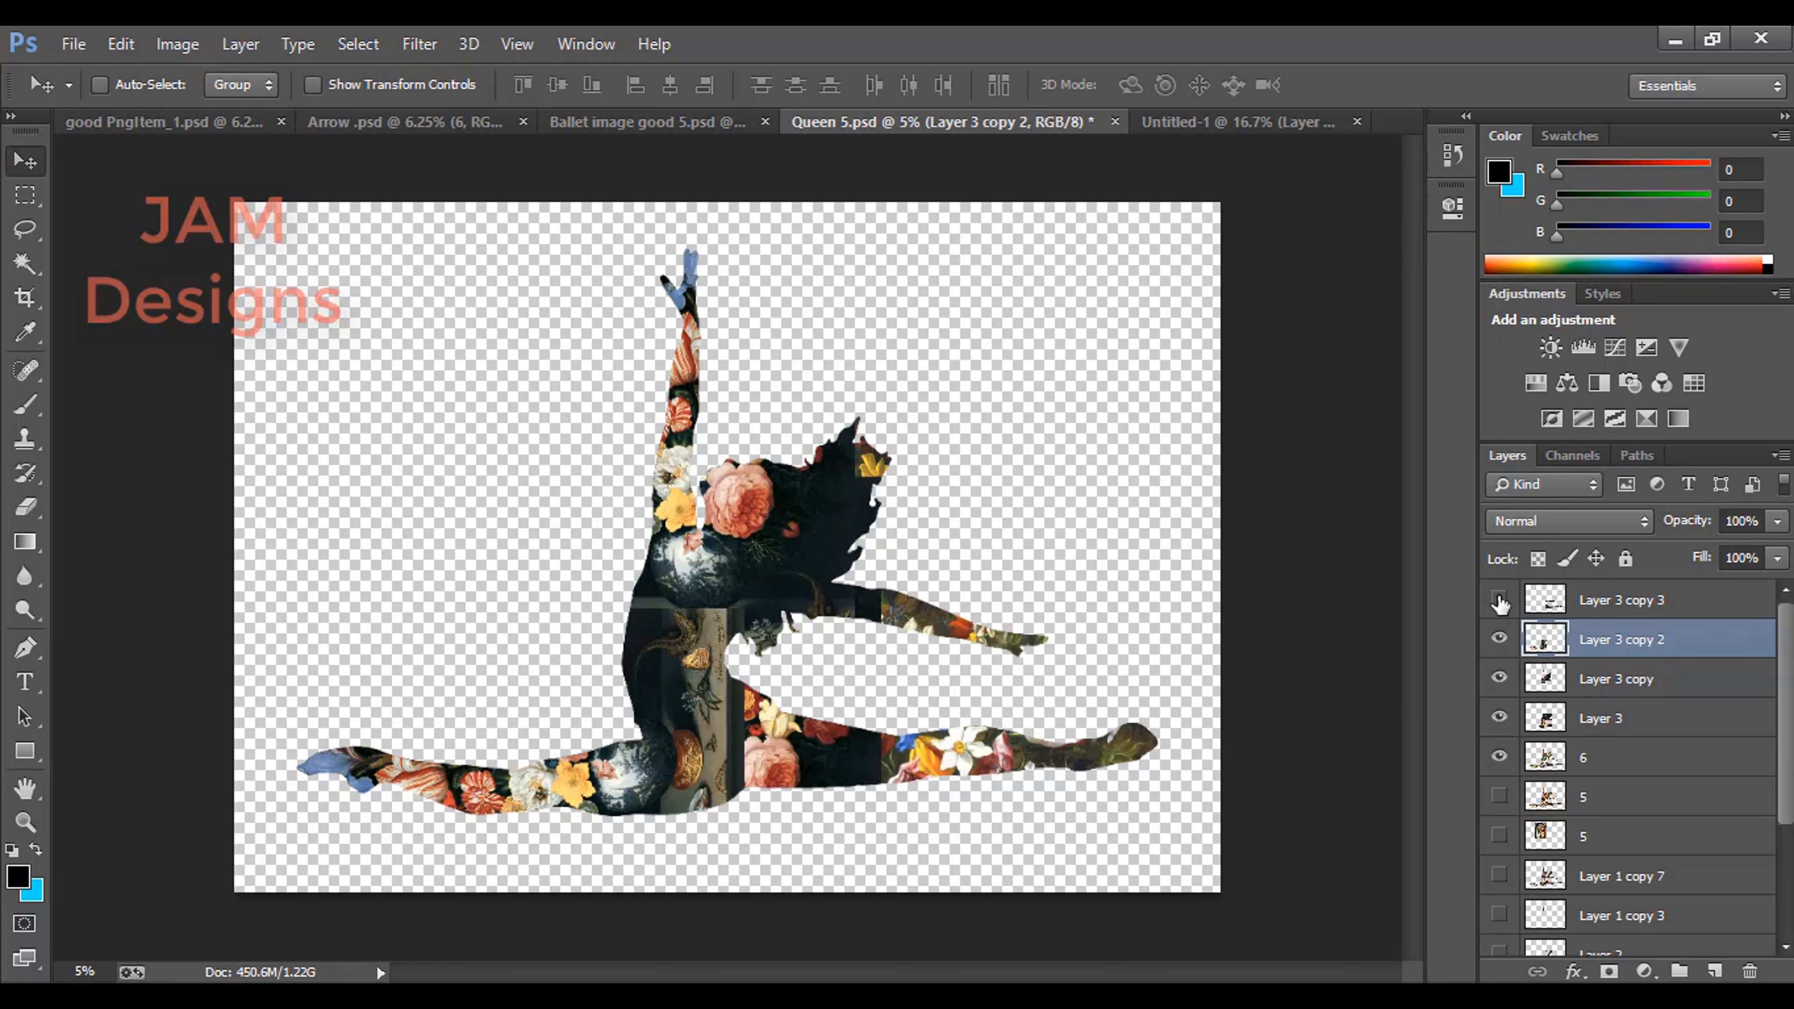
click(1499, 601)
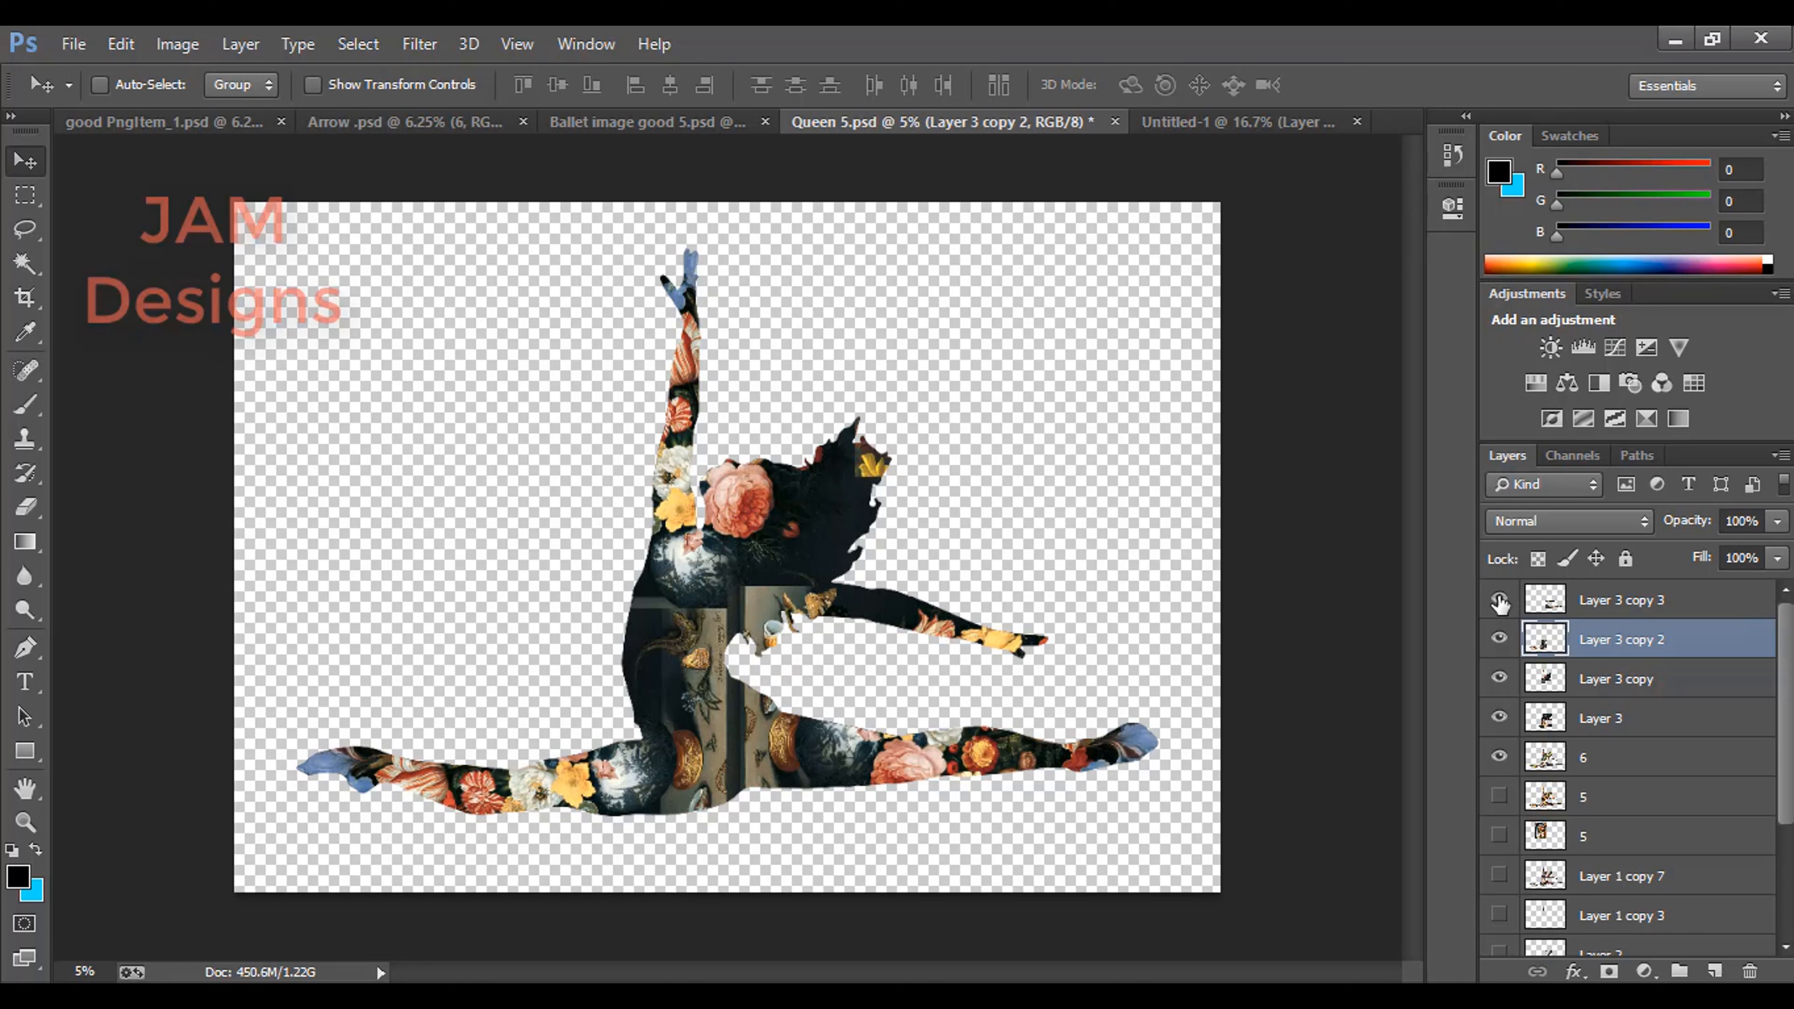
click(1499, 601)
click(1499, 601)
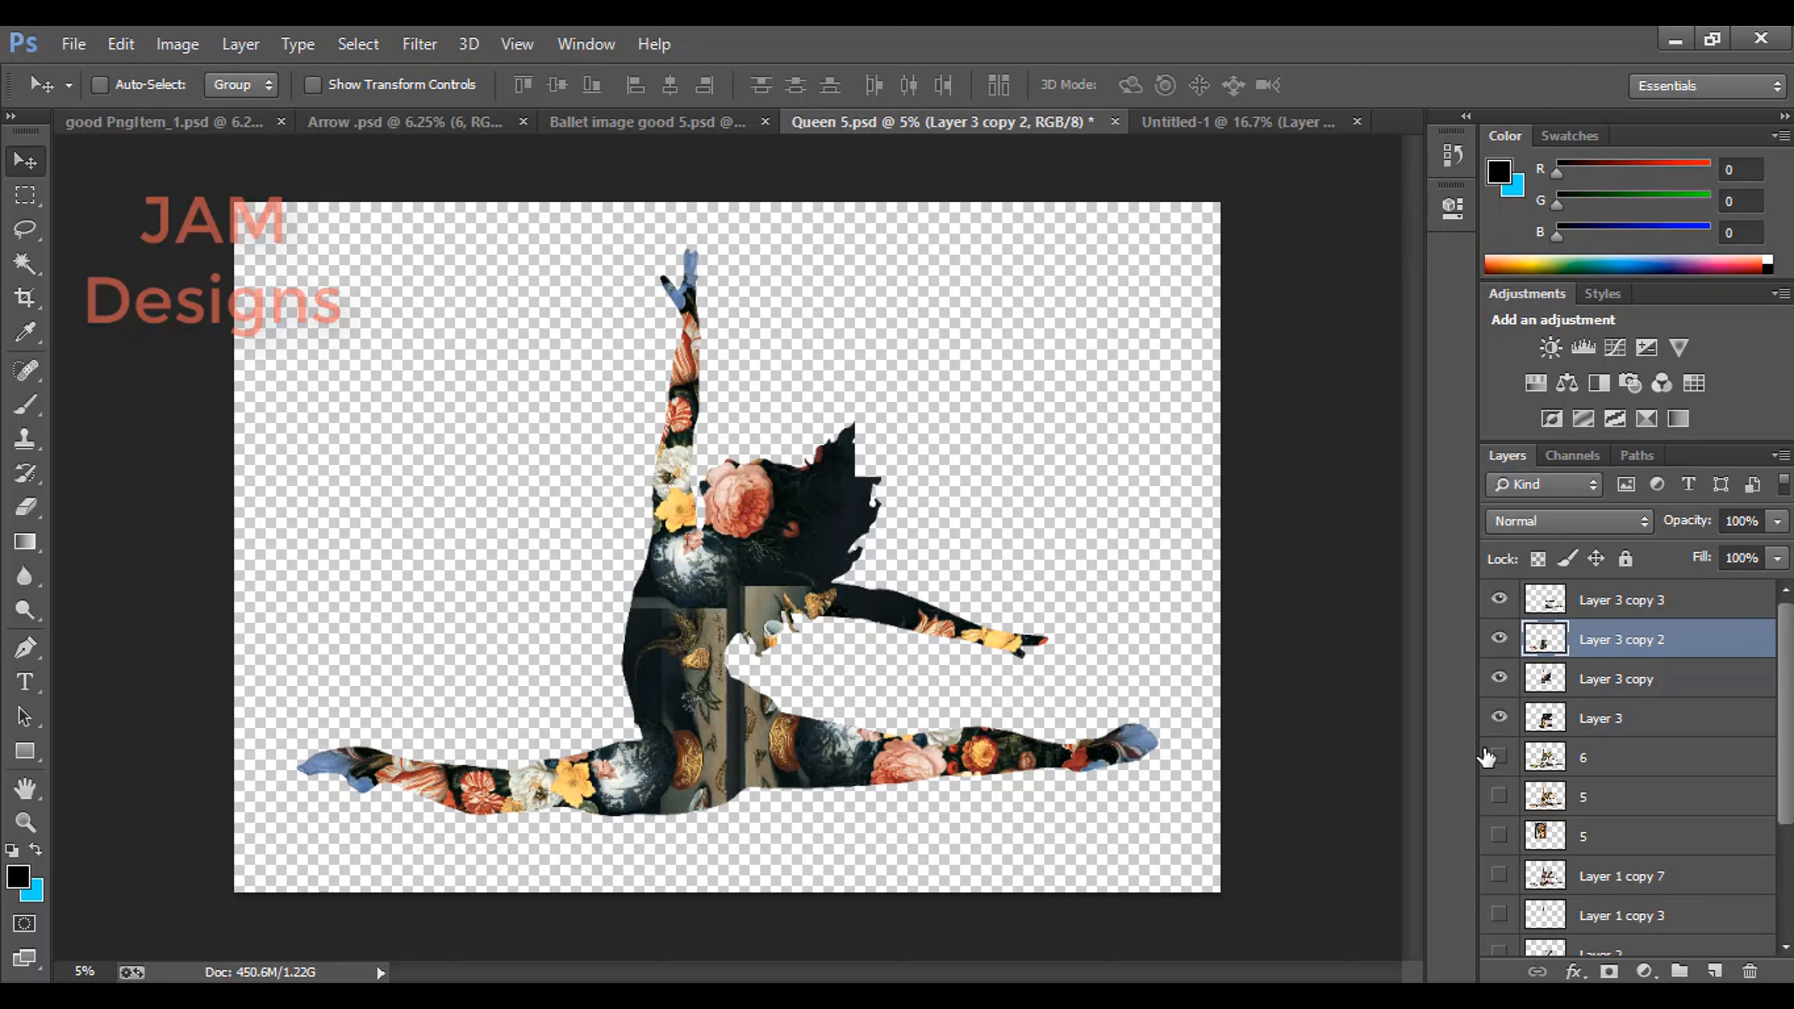
Start a Pen tool path across the dancer's outstretched arm and into the gap above the right-hand leg
click(15, 653)
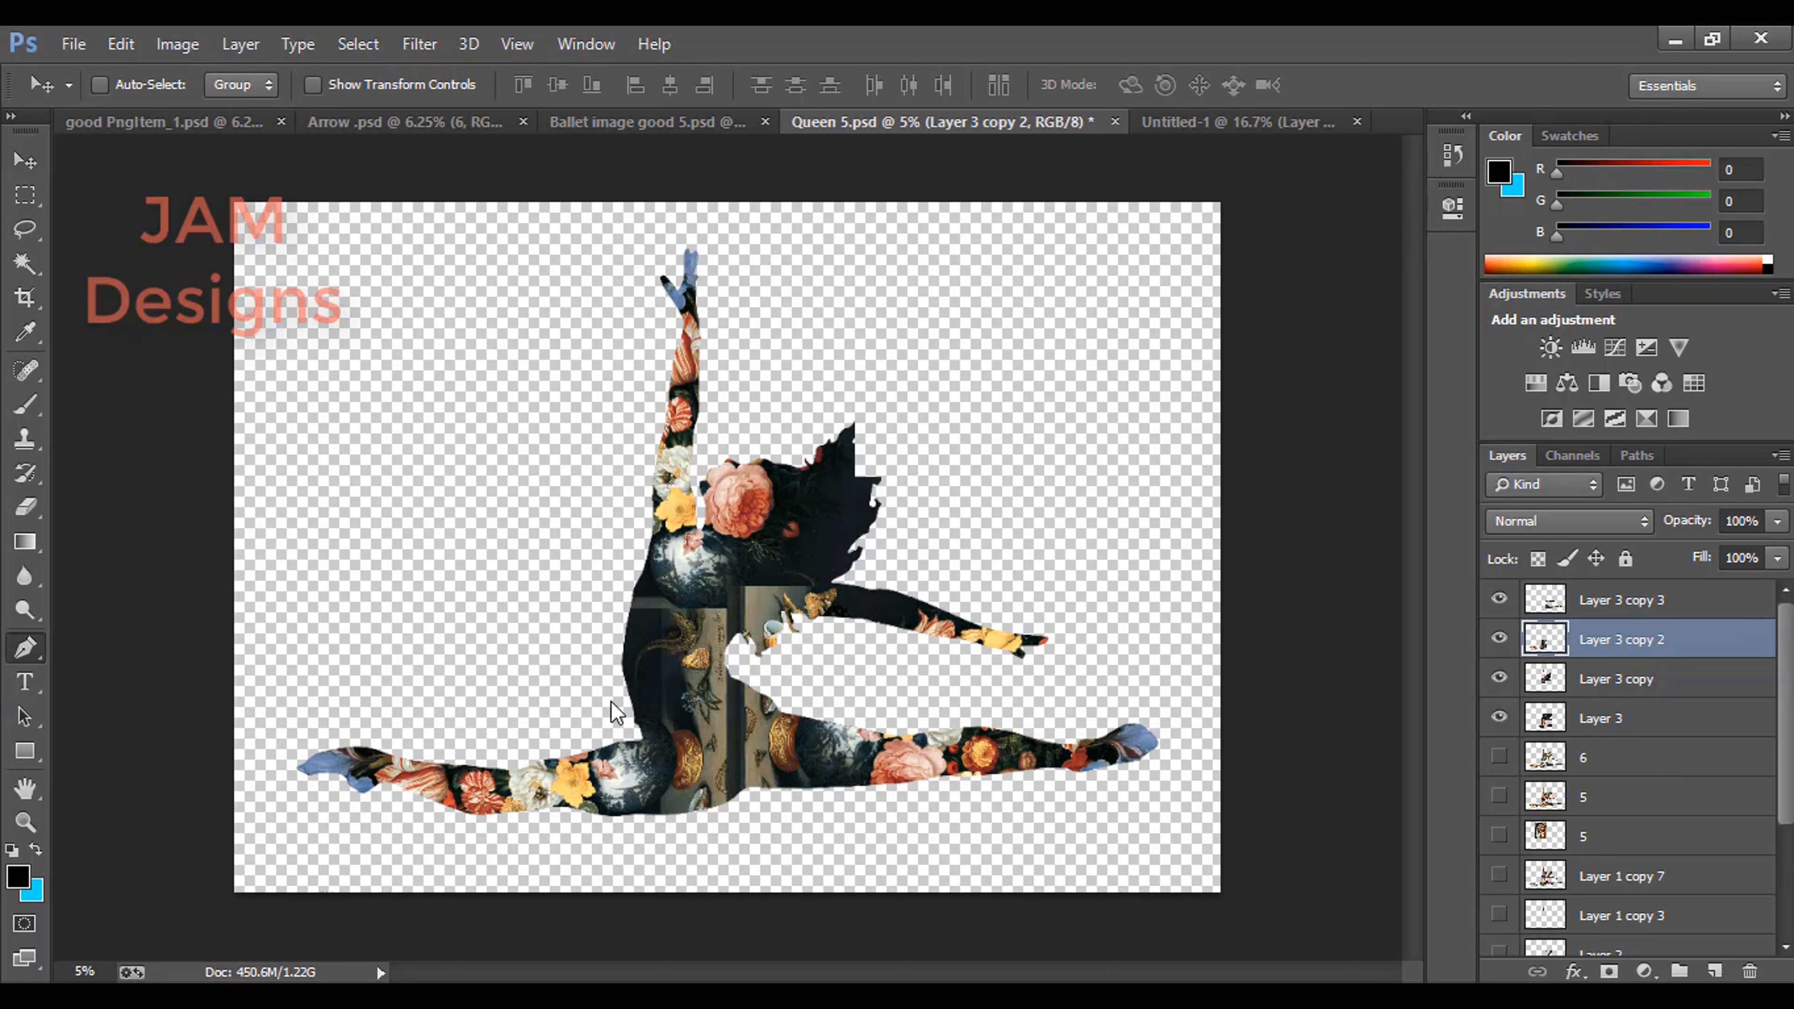
click(911, 588)
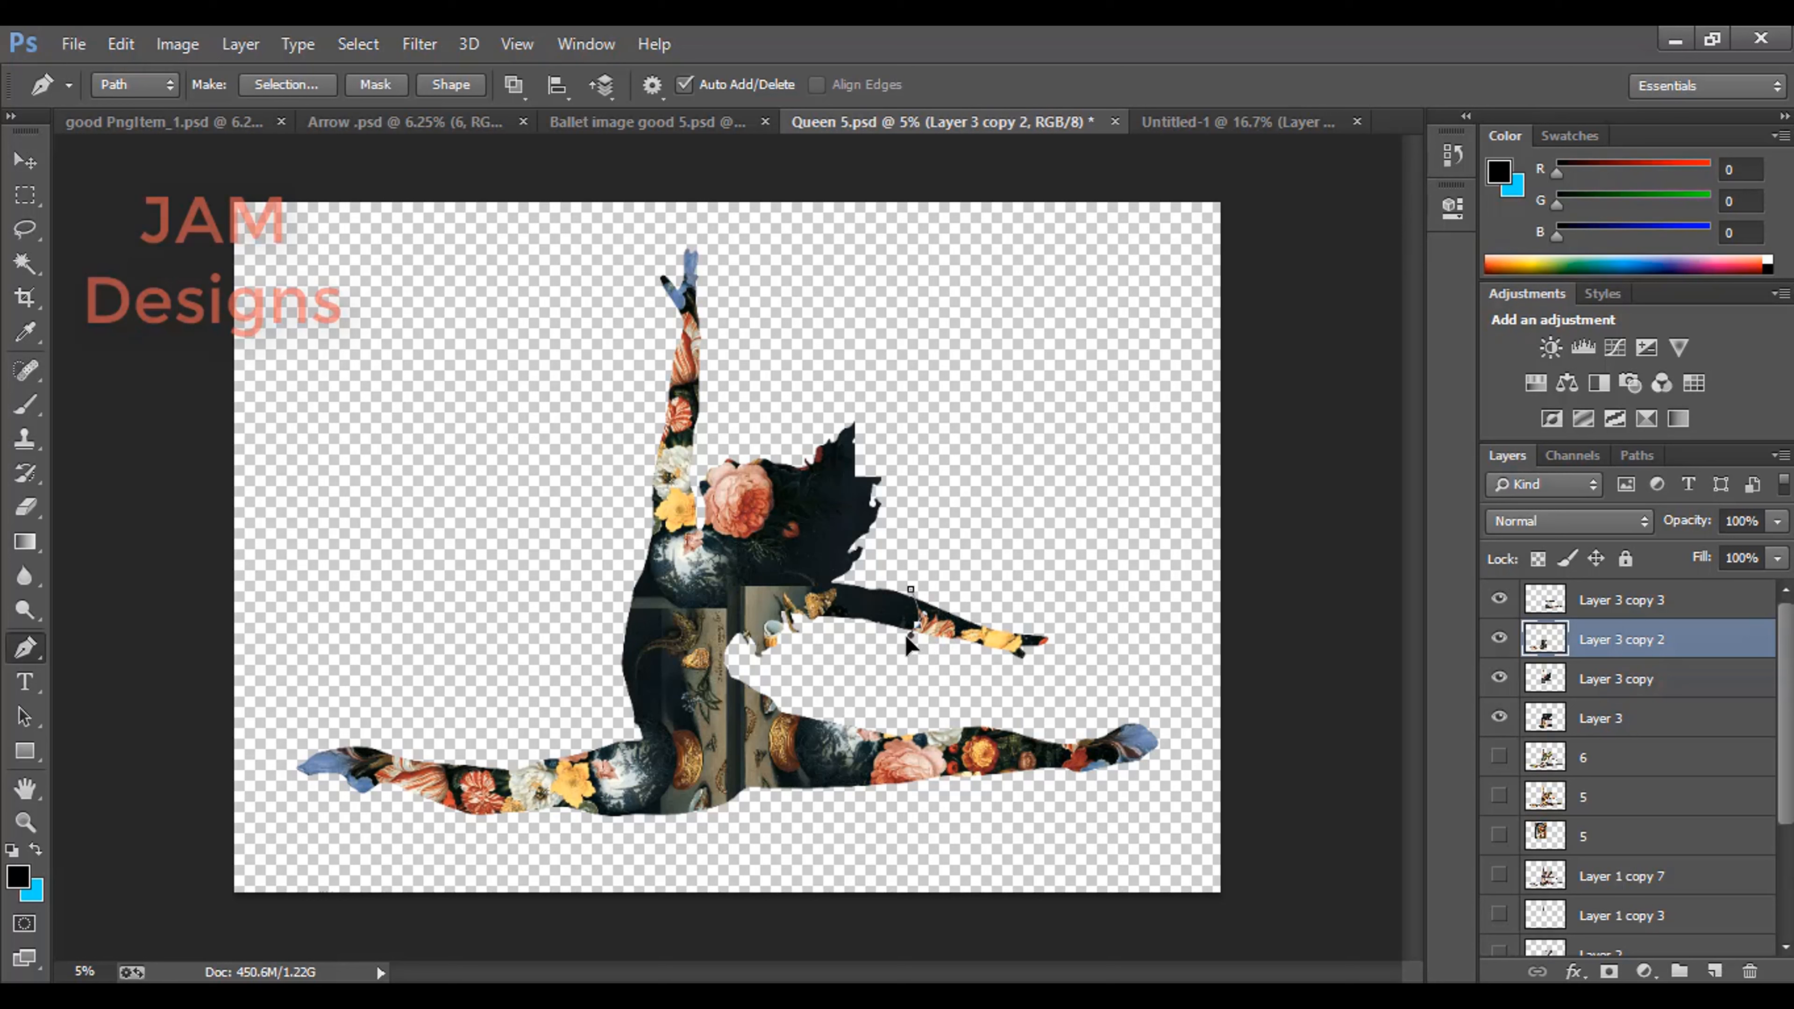
drag(864, 668, 852, 673)
Check the coverage of Layer 3 copy 2 and Layer 3 copy 3 by toggling their visibility, leaving Layer 3 copy 3 selected
click(1497, 644)
click(1497, 642)
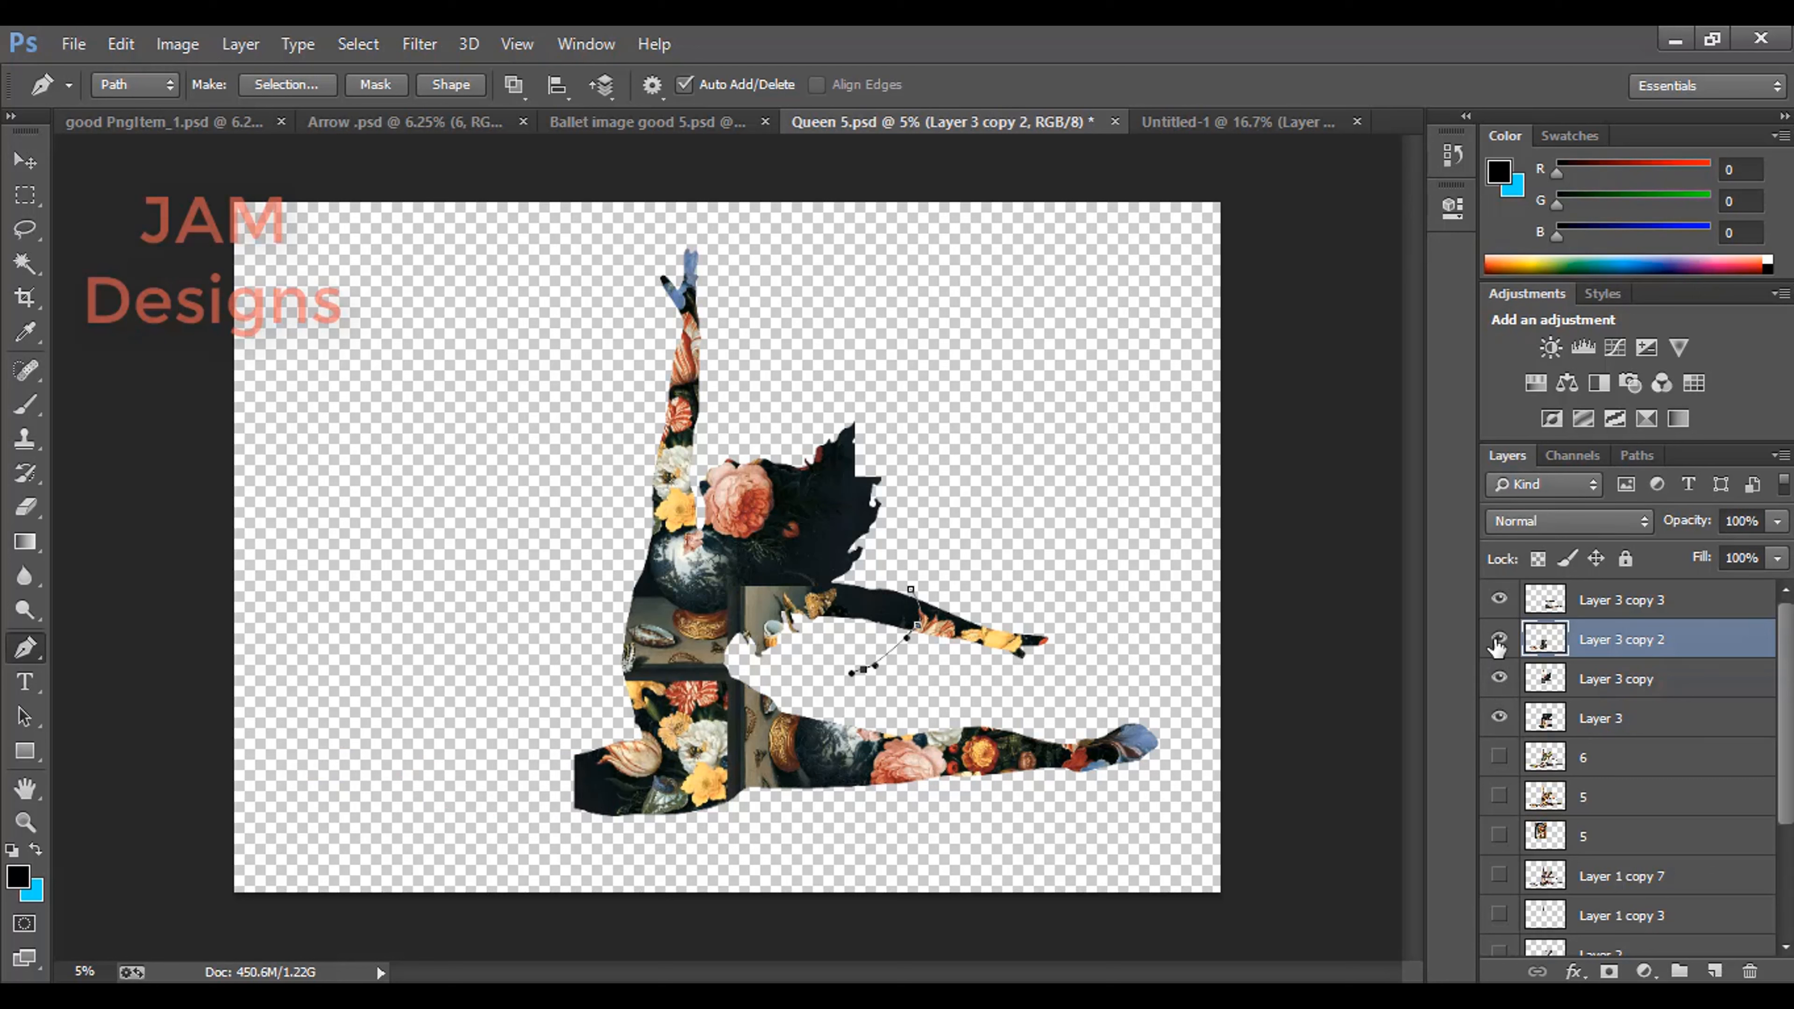
click(1498, 599)
click(1499, 599)
click(1623, 607)
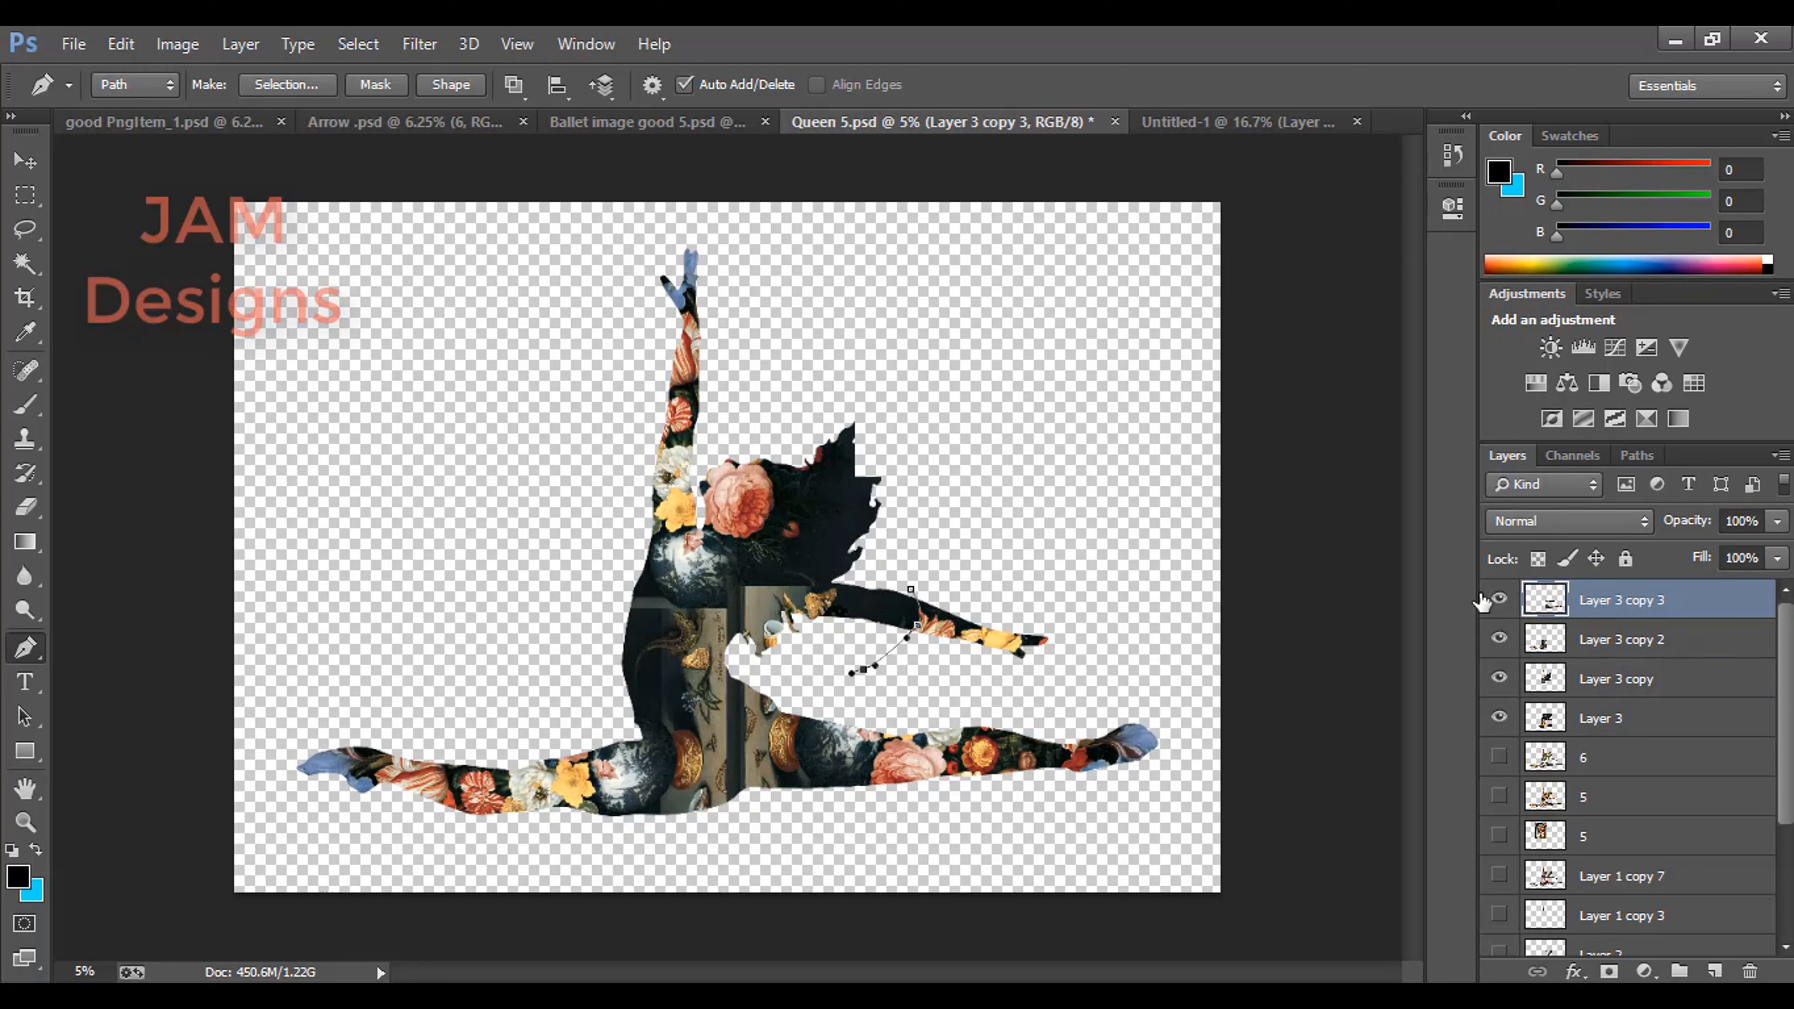
click(1500, 600)
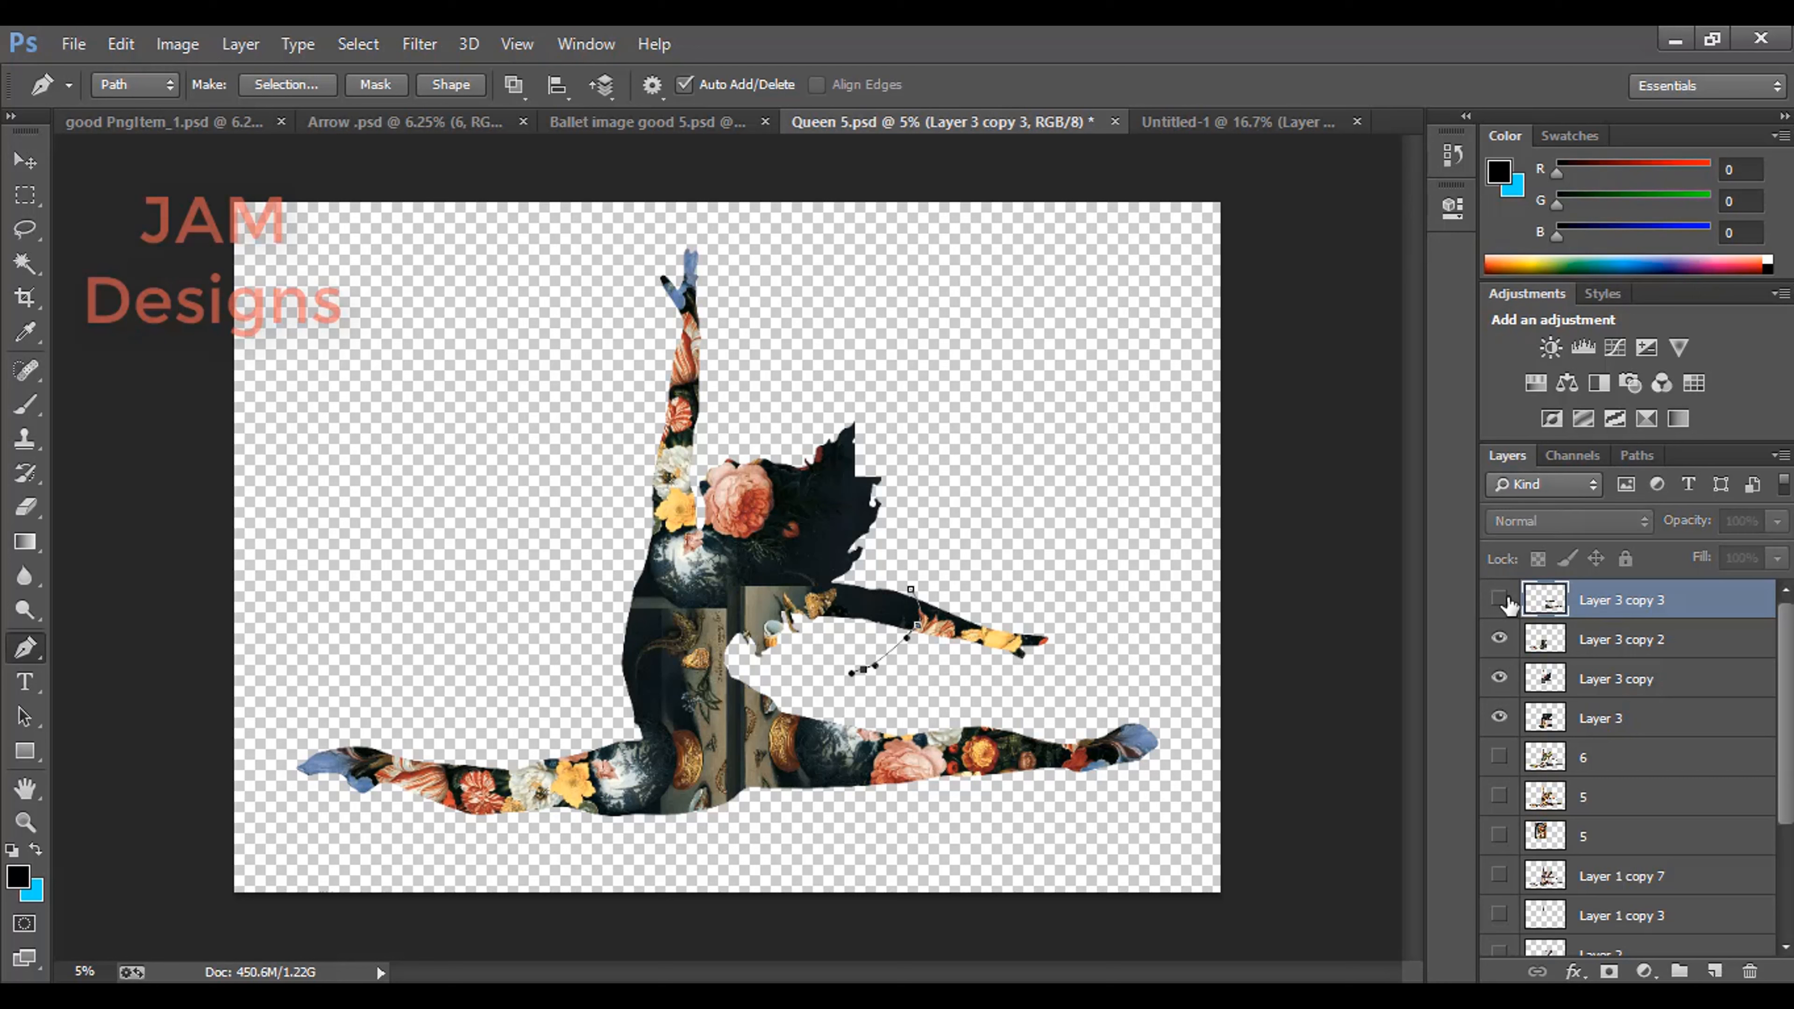
click(1500, 600)
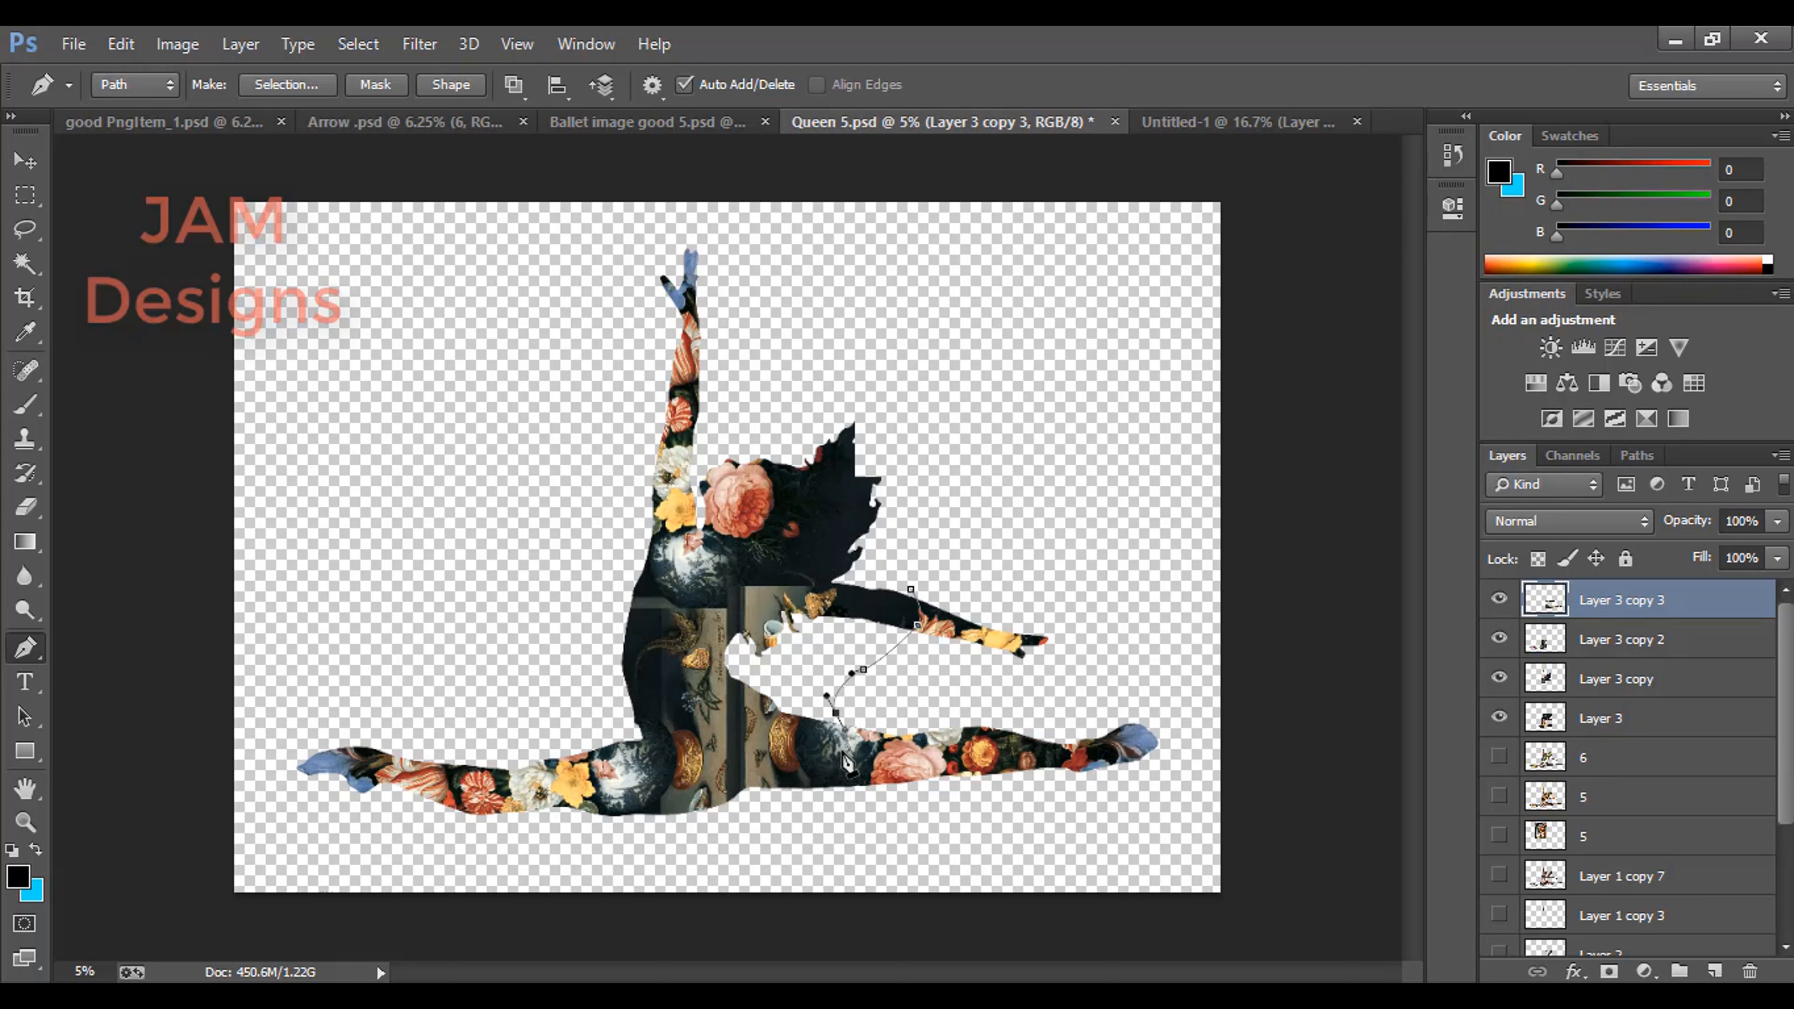
Continue the Pen path around the dancer's hips, back and shoulders, and convert it to a selection
mouse_move(805, 807)
mouse_down()
mouse_move(777, 862)
mouse_move(779, 830)
mouse_up()
click(695, 869)
drag(568, 837, 563, 643)
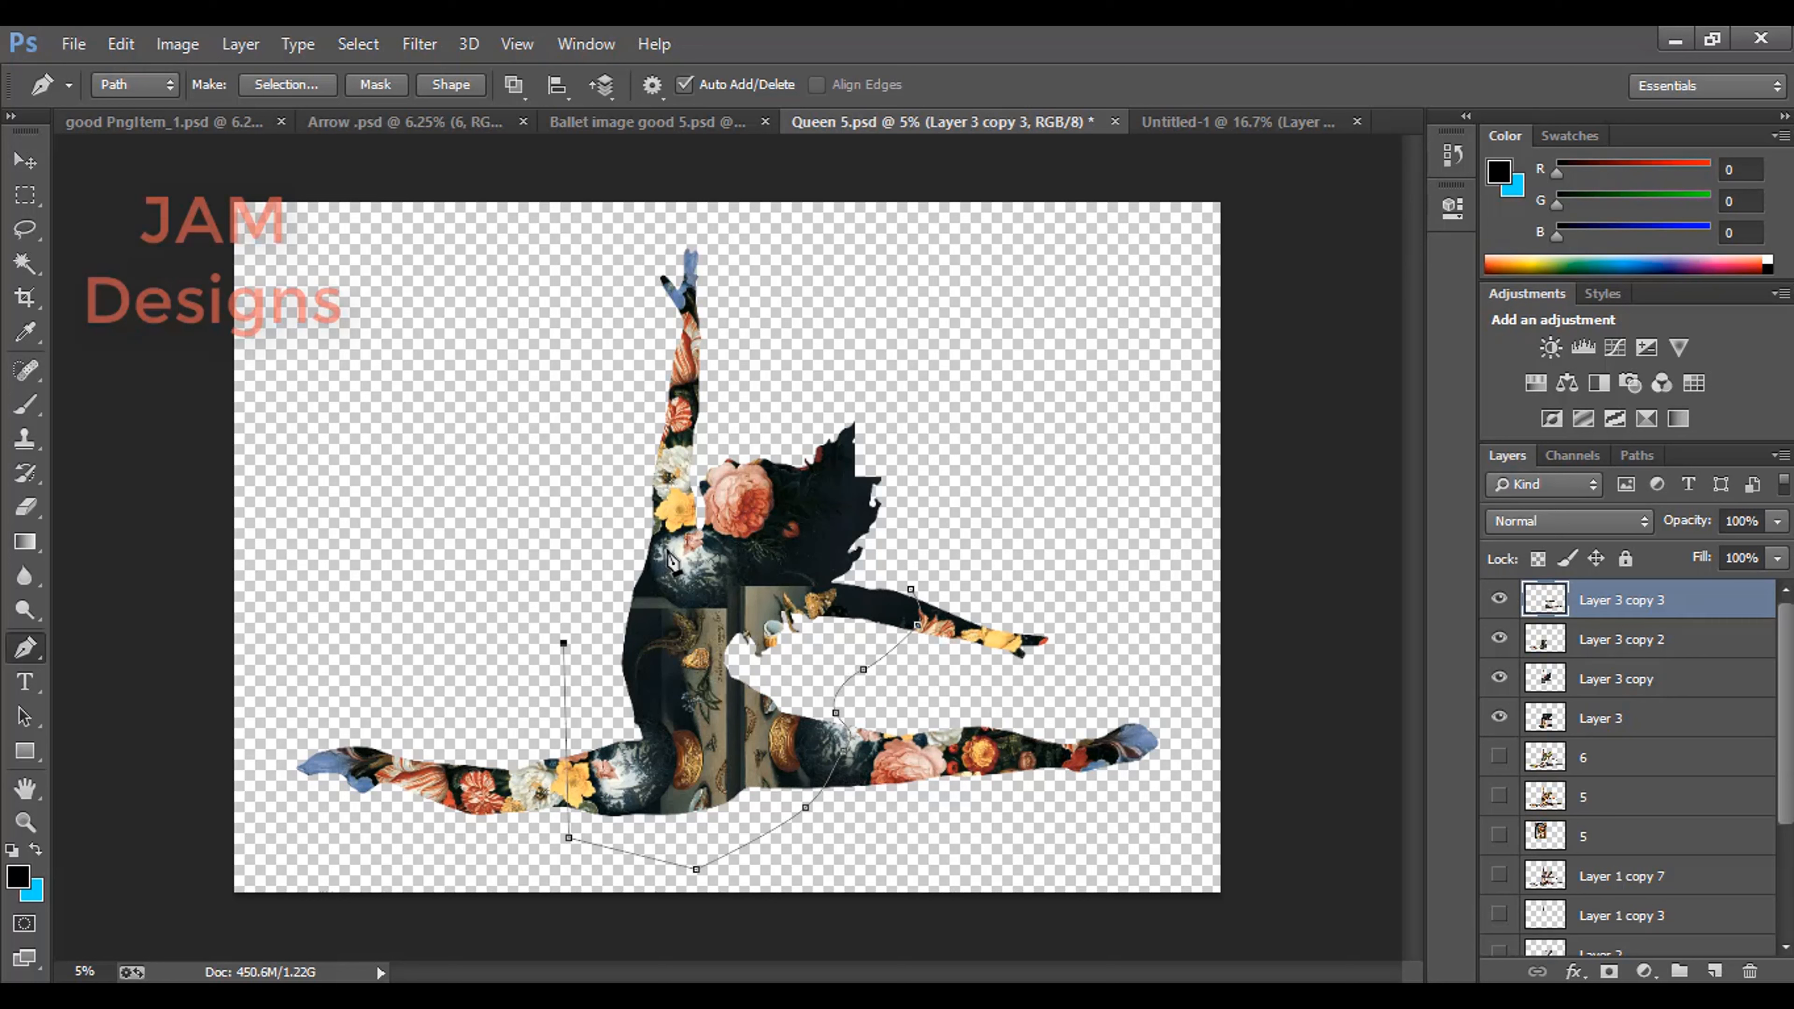
drag(650, 554, 907, 541)
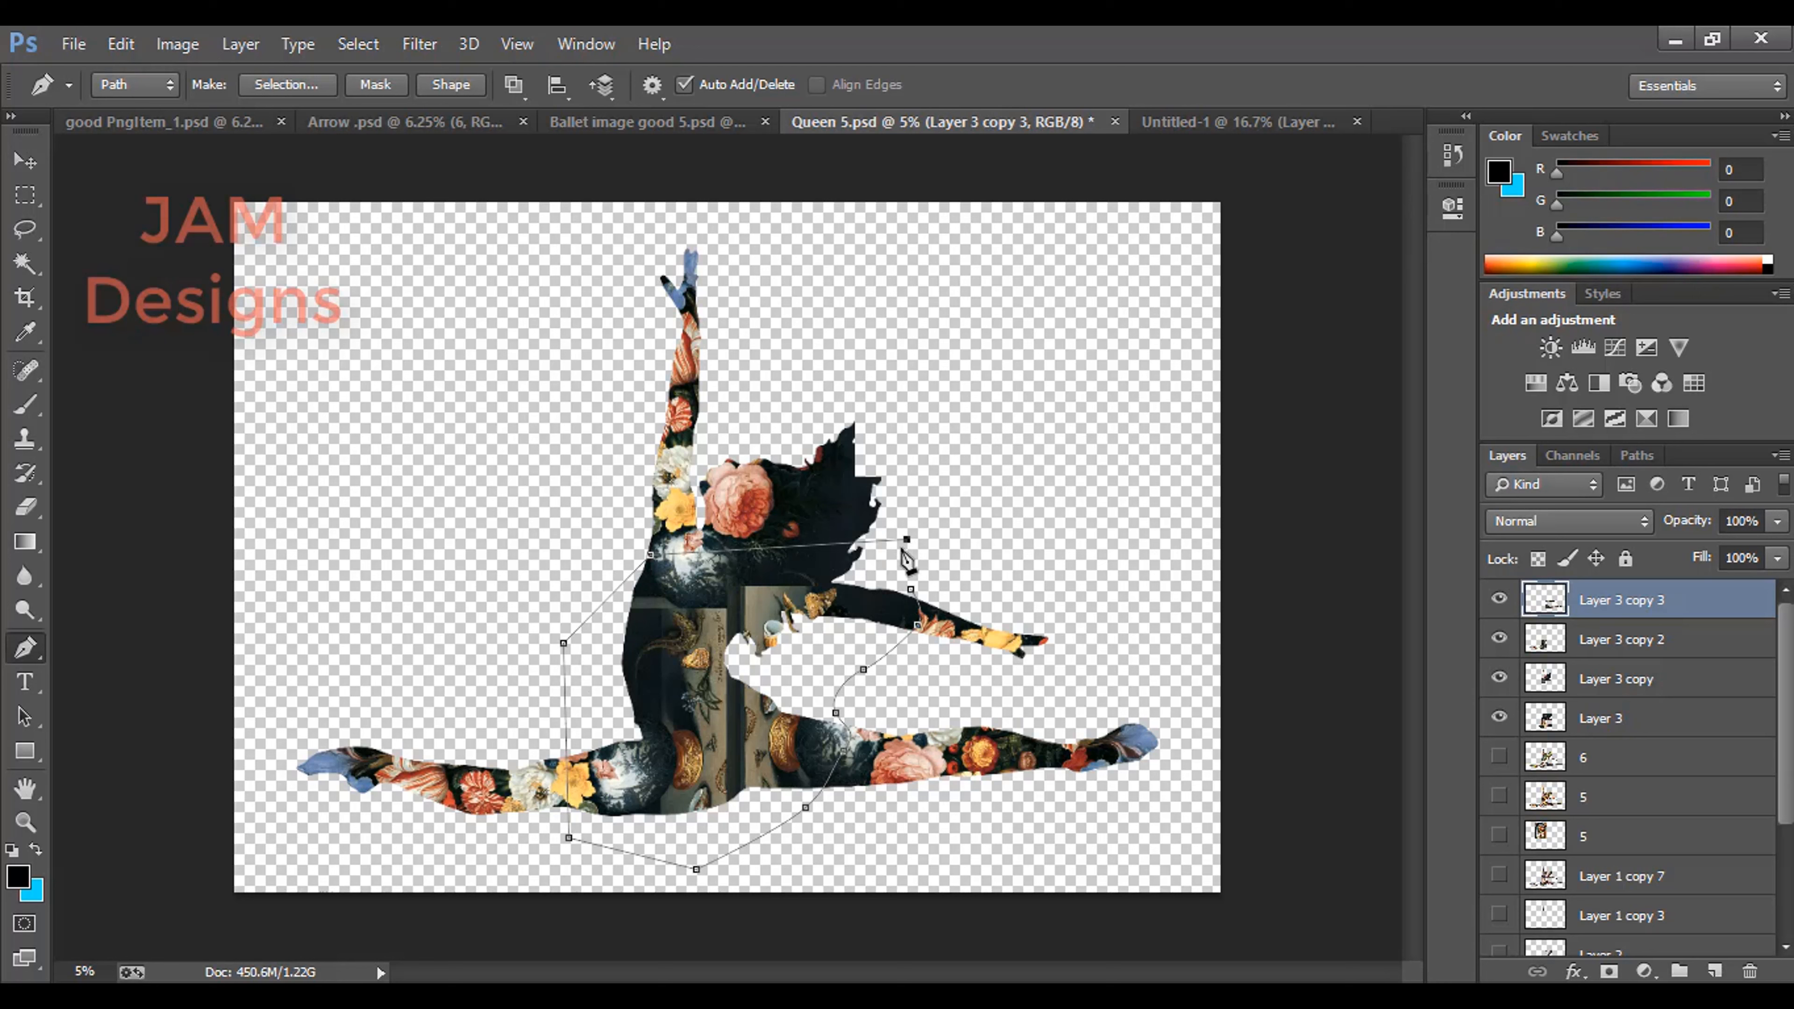
key(ctrl+Return)
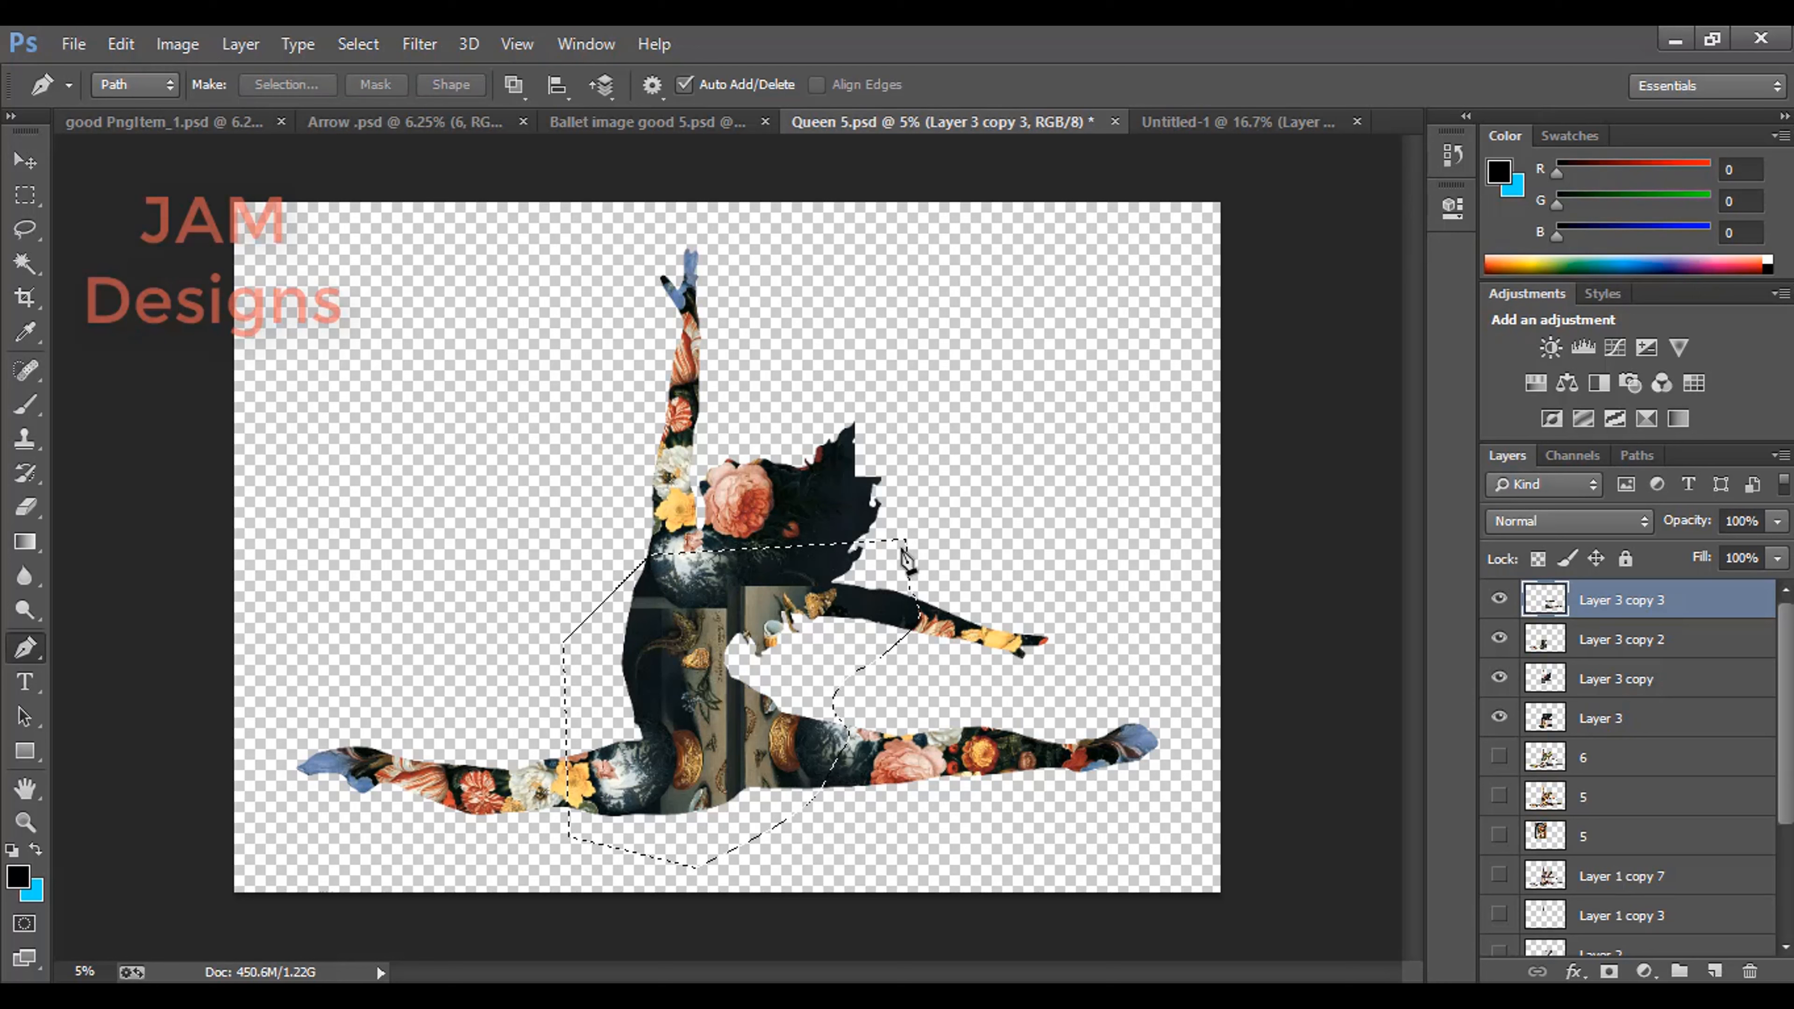
Feather the selection by 10 pixels, delete the selected area from Layer 3 copy 3, and deselect
key(shift+F6)
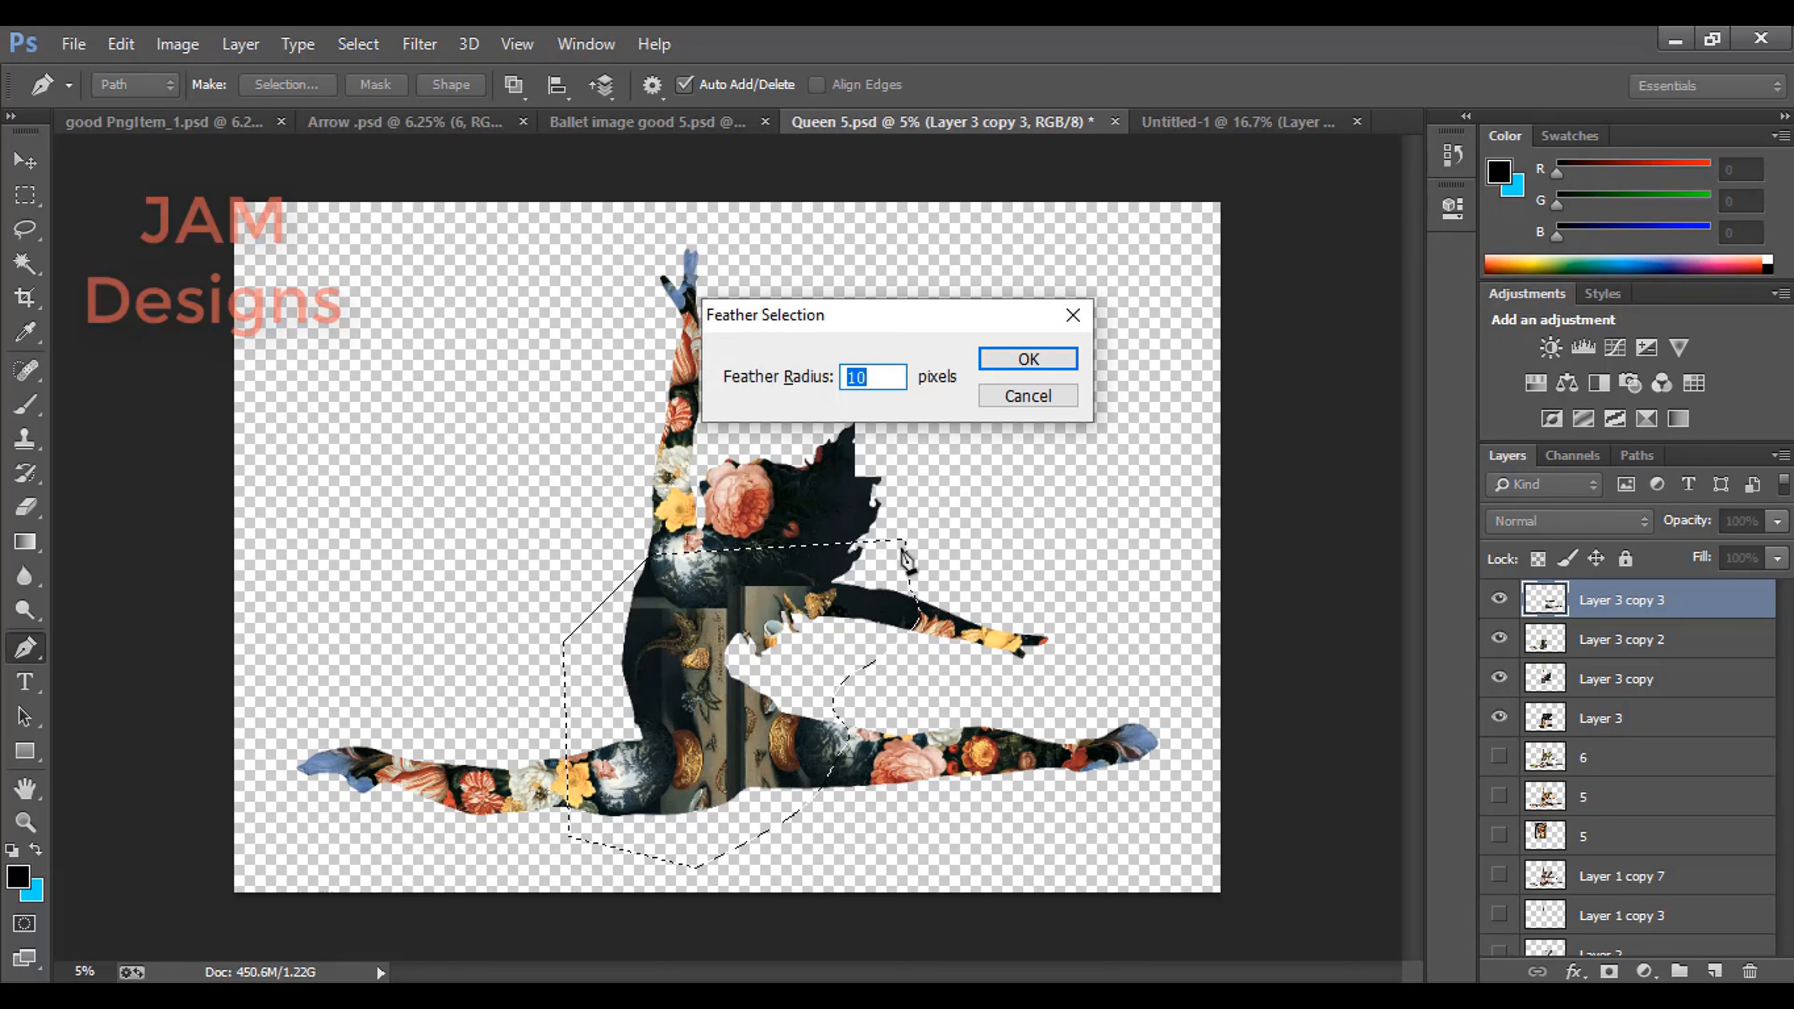
key(Return)
key(Delete)
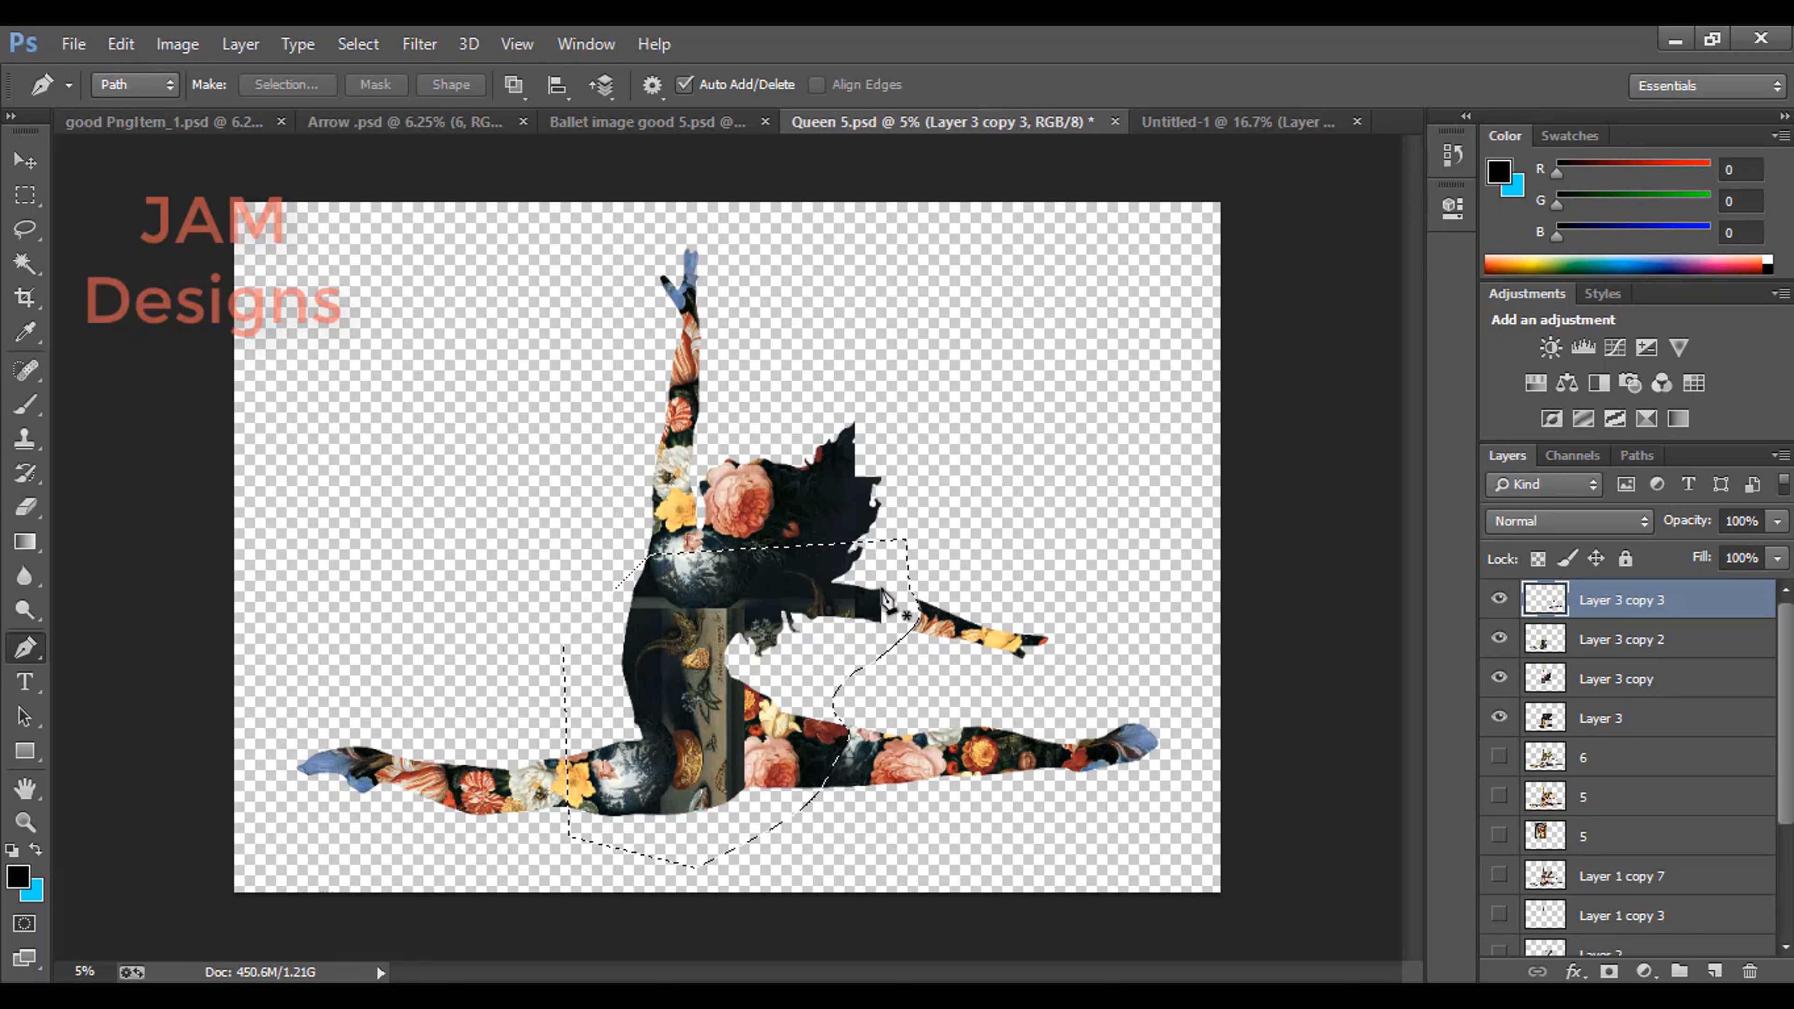
click(24, 198)
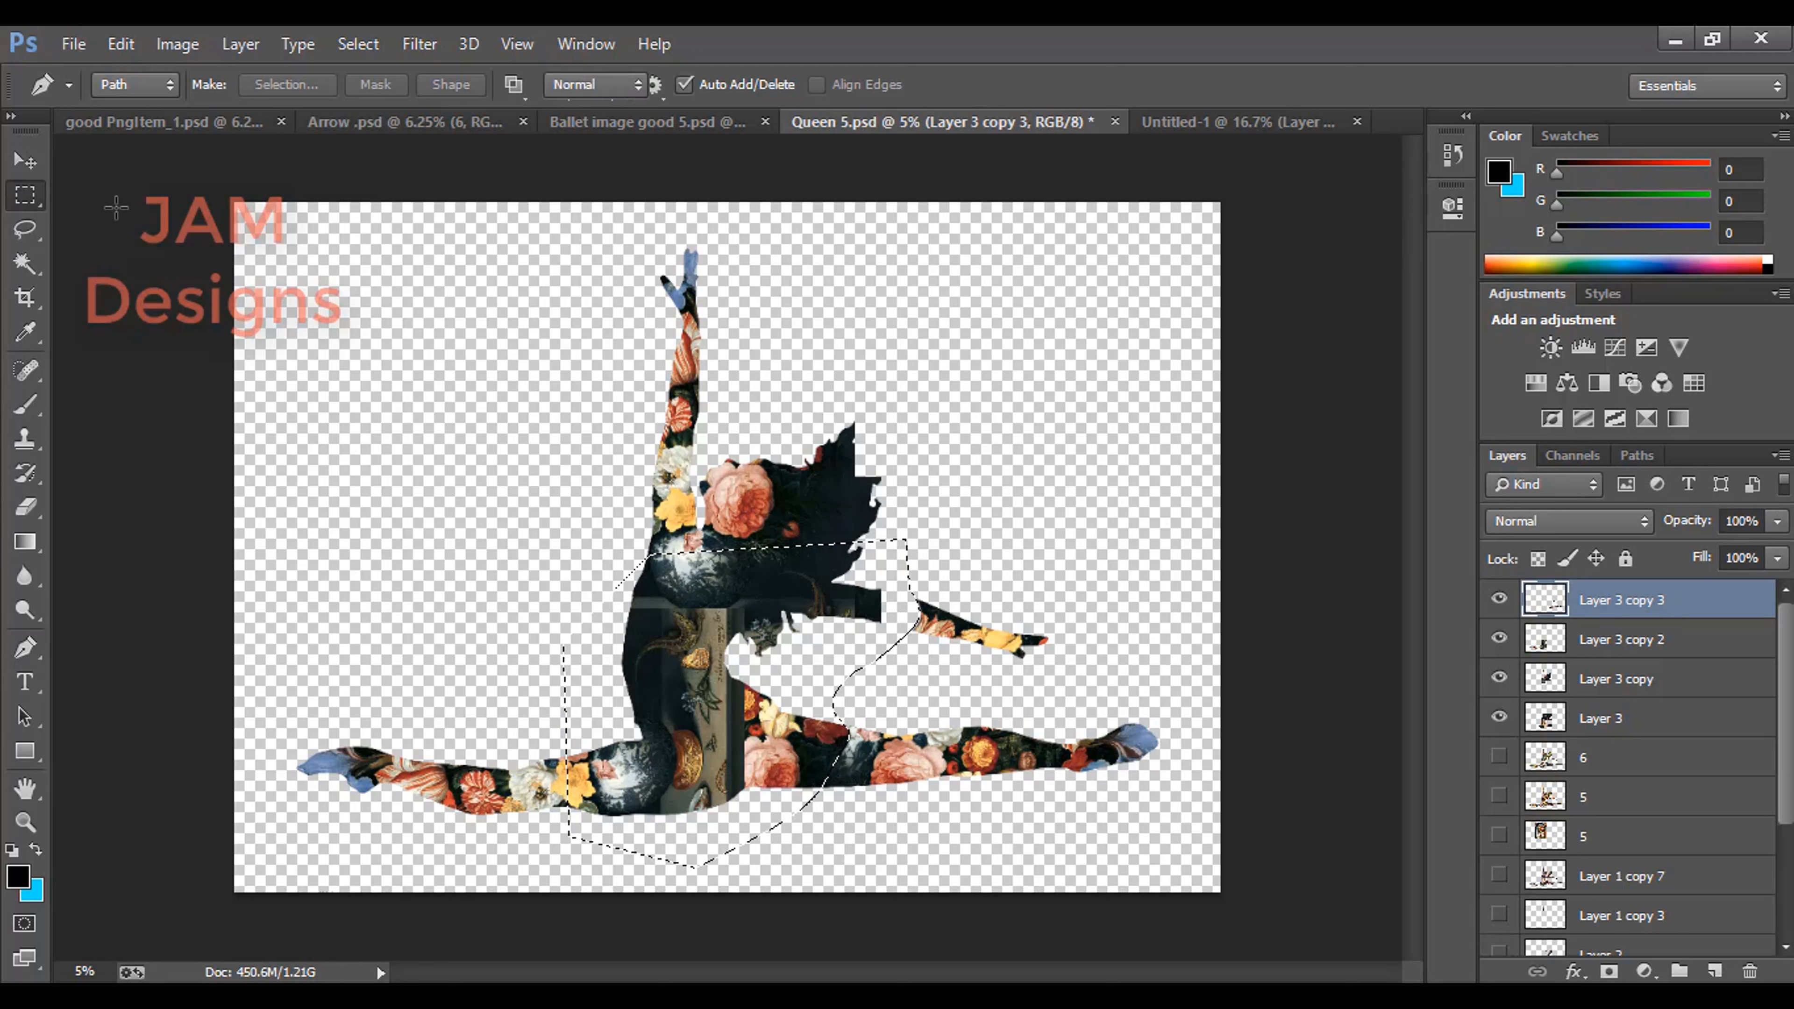
click(113, 207)
Select Layer 3 copy 2 from the dancer's hips and check what it covers by toggling its visibility
key(v)
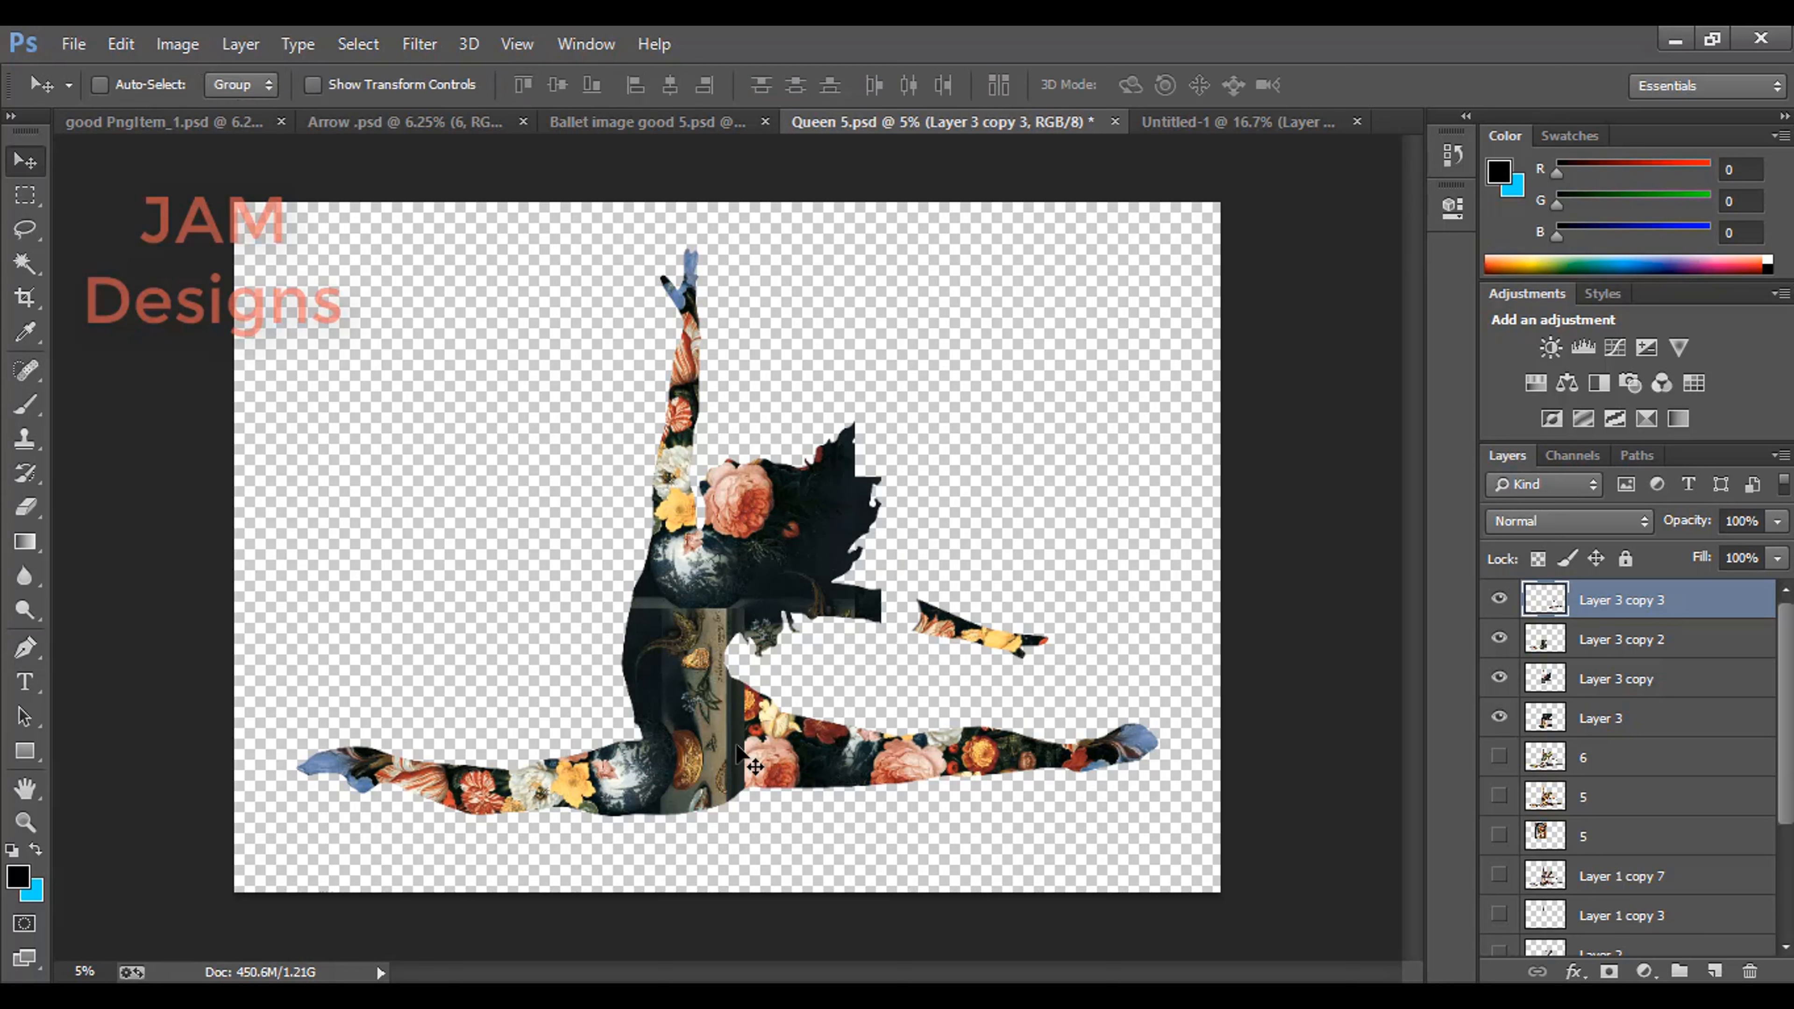
right_click(702, 727)
click(734, 742)
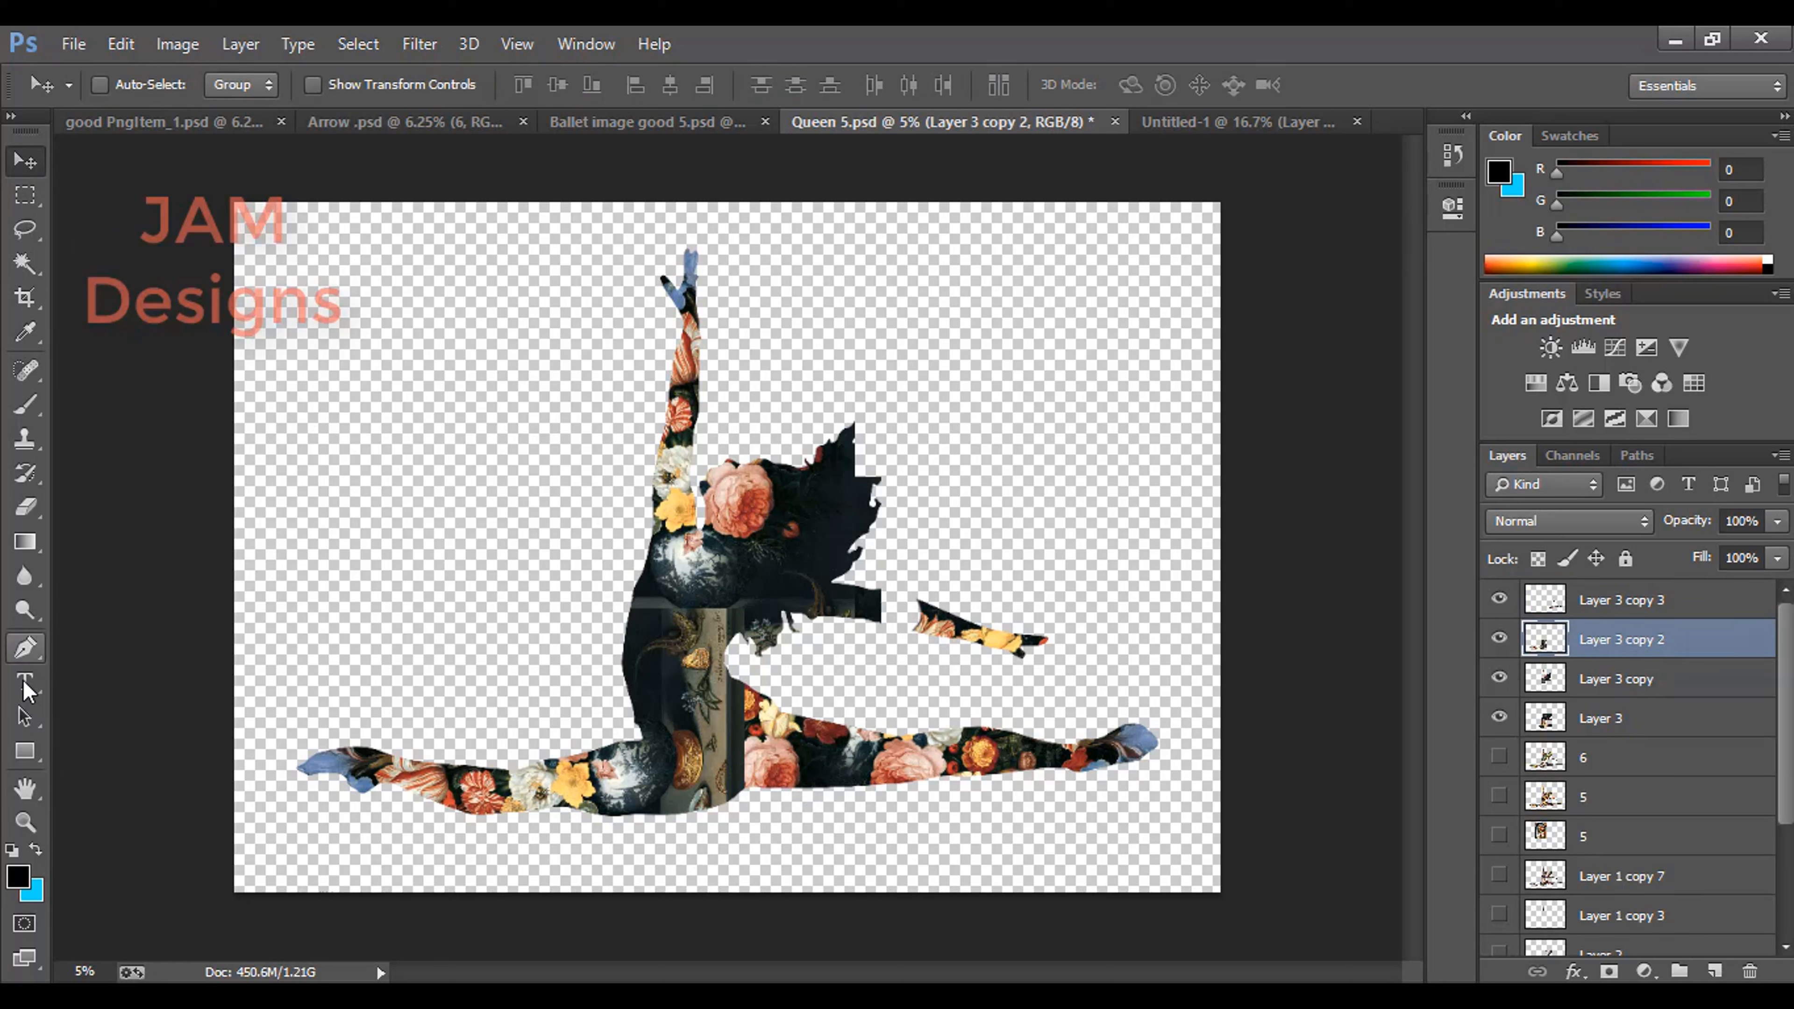
click(23, 655)
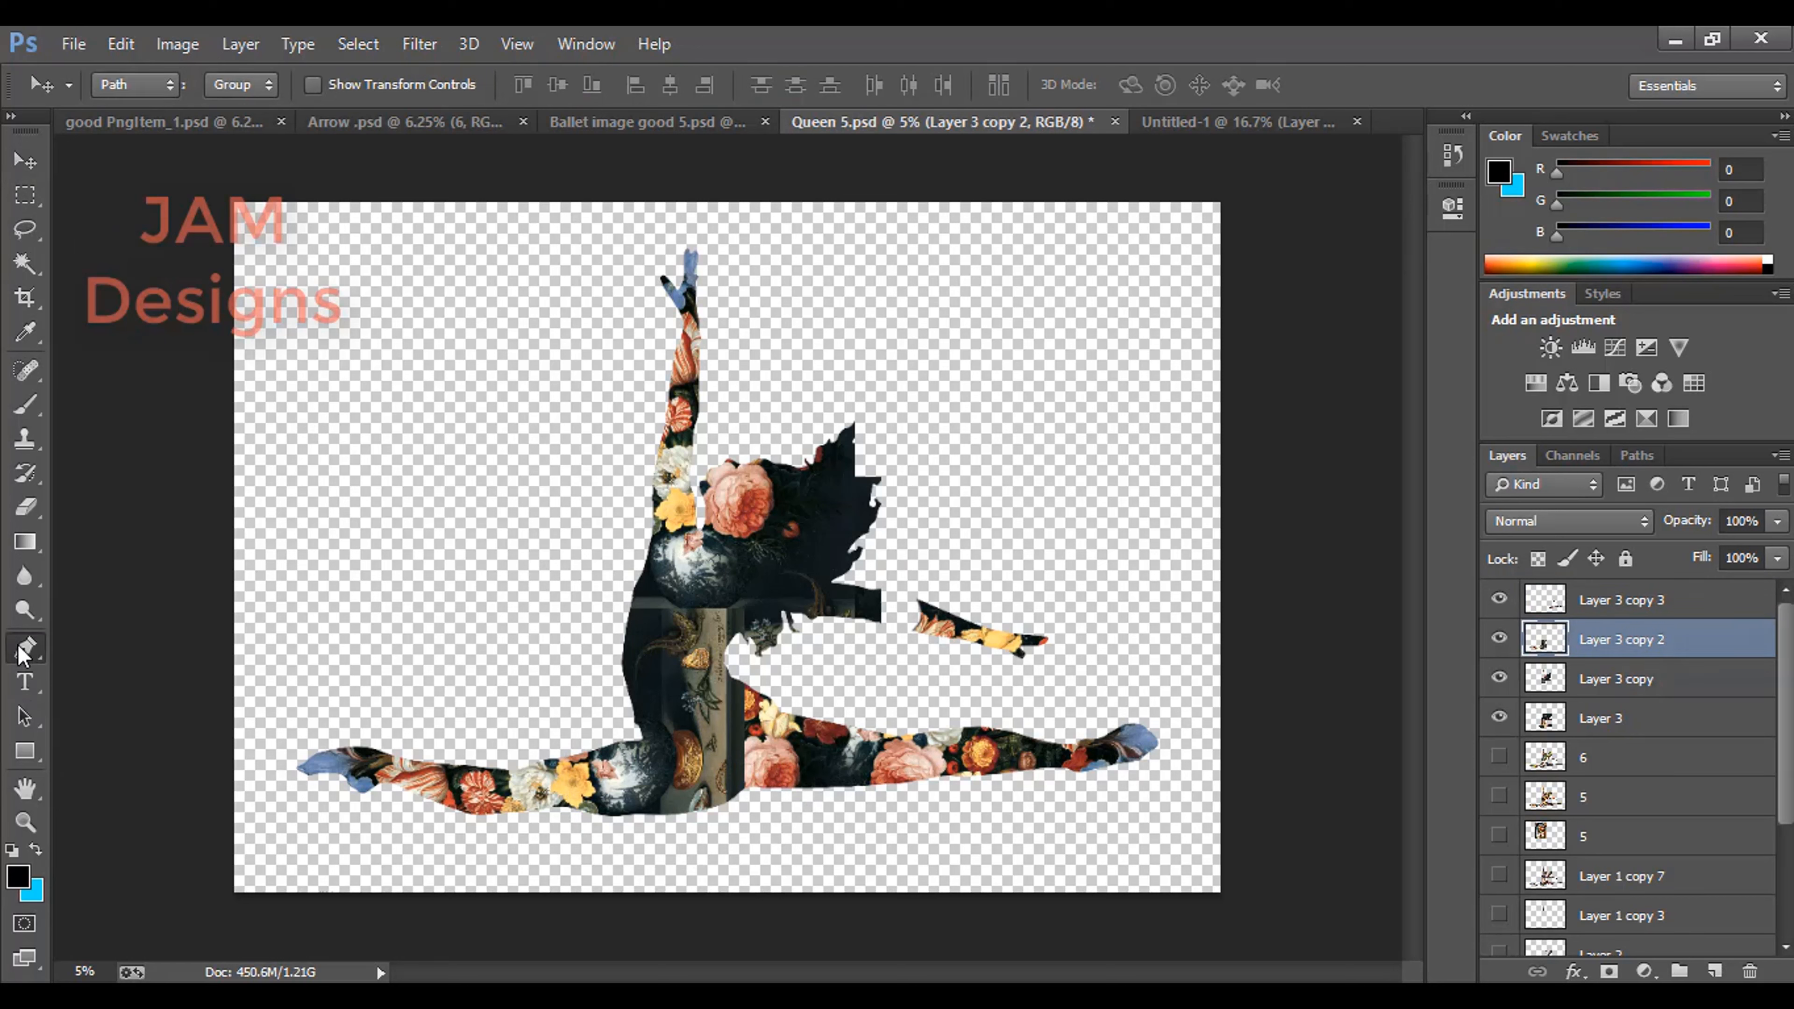
click(1499, 645)
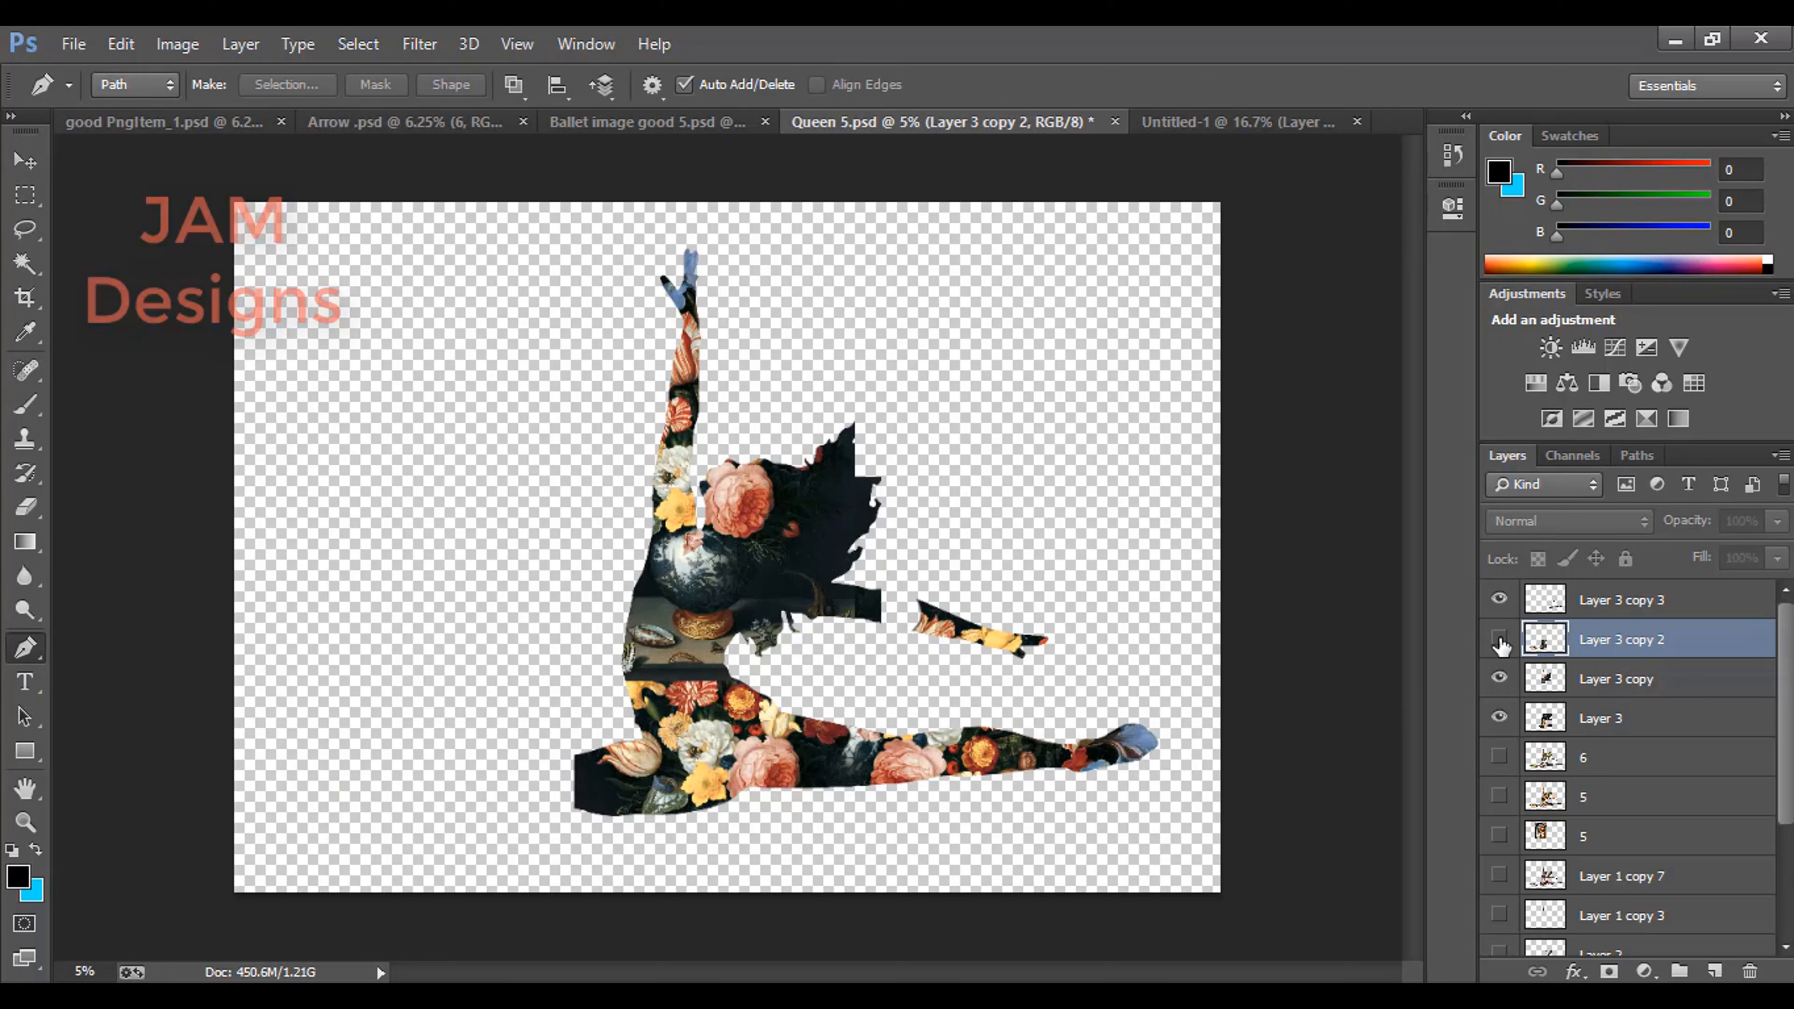
click(1499, 640)
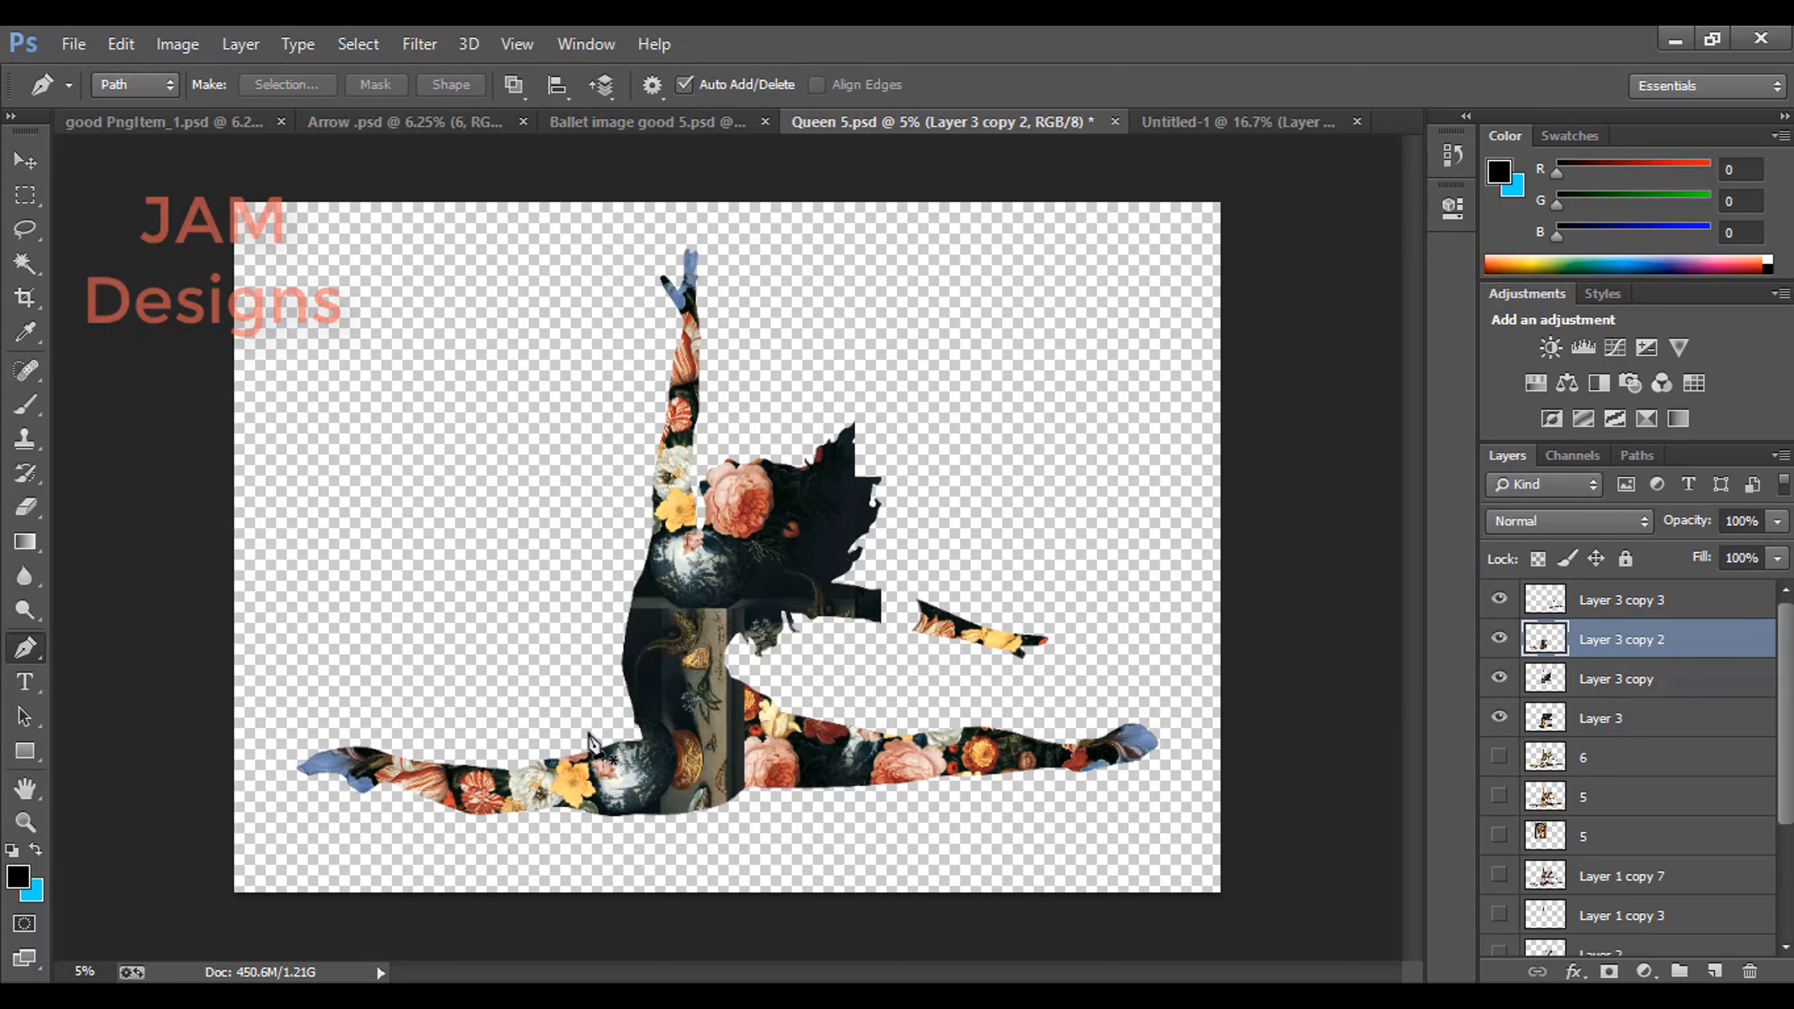
Draw a Pen tool path around the dancer's torso and hips, and convert it to a selection
click(585, 733)
drag(605, 789, 603, 810)
click(798, 843)
click(753, 568)
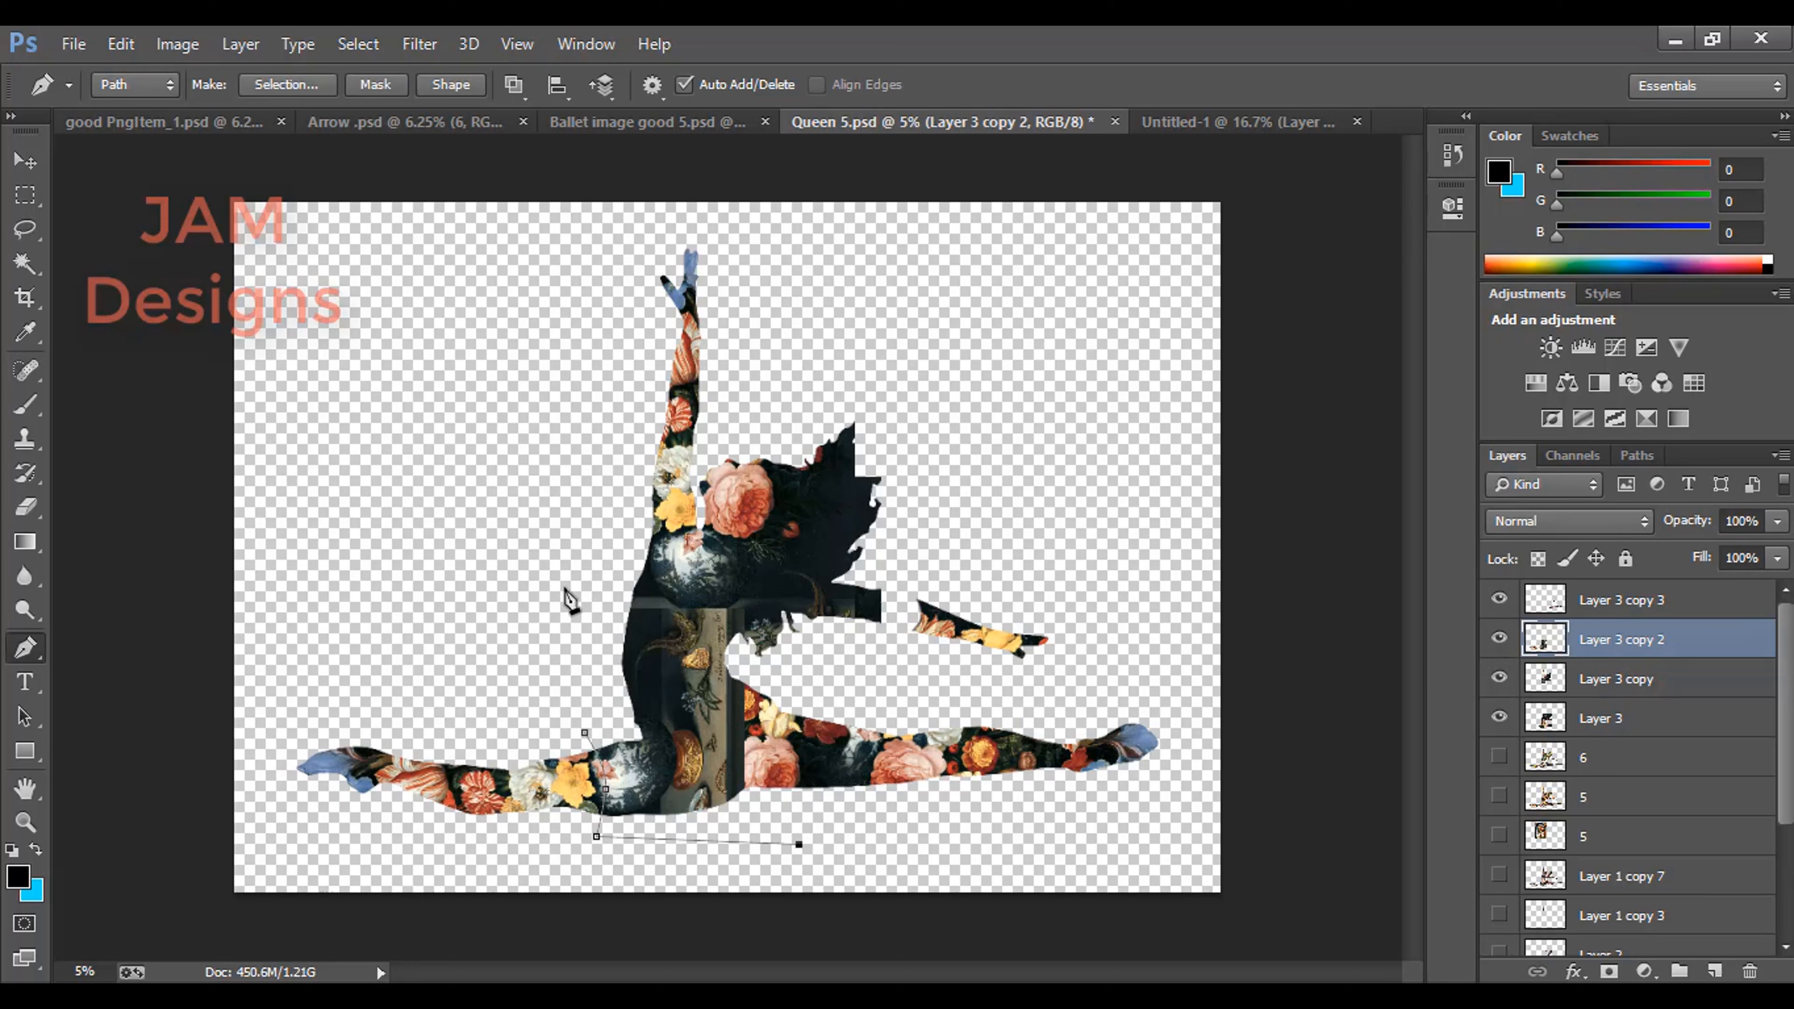
click(565, 587)
key(ctrl+Return)
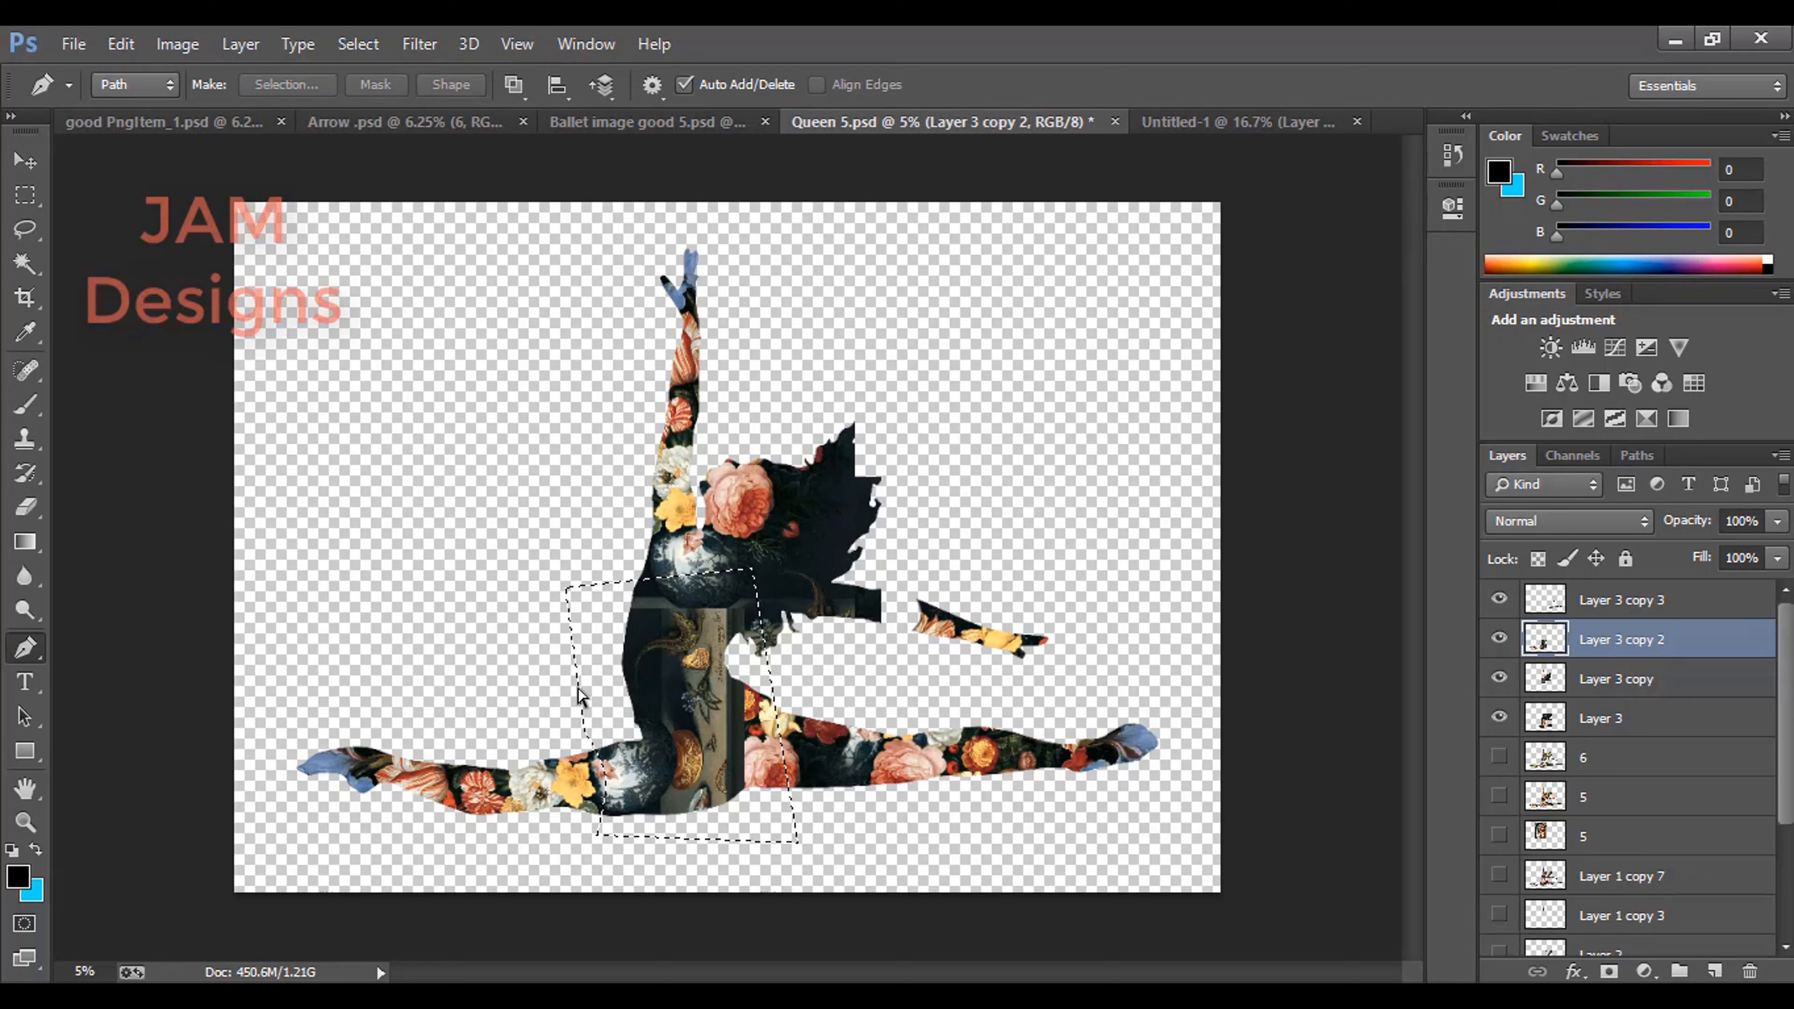
Feather the selection by 10 pixels, delete the selected area from Layer 3 copy 2, and deselect
key(shift+F6)
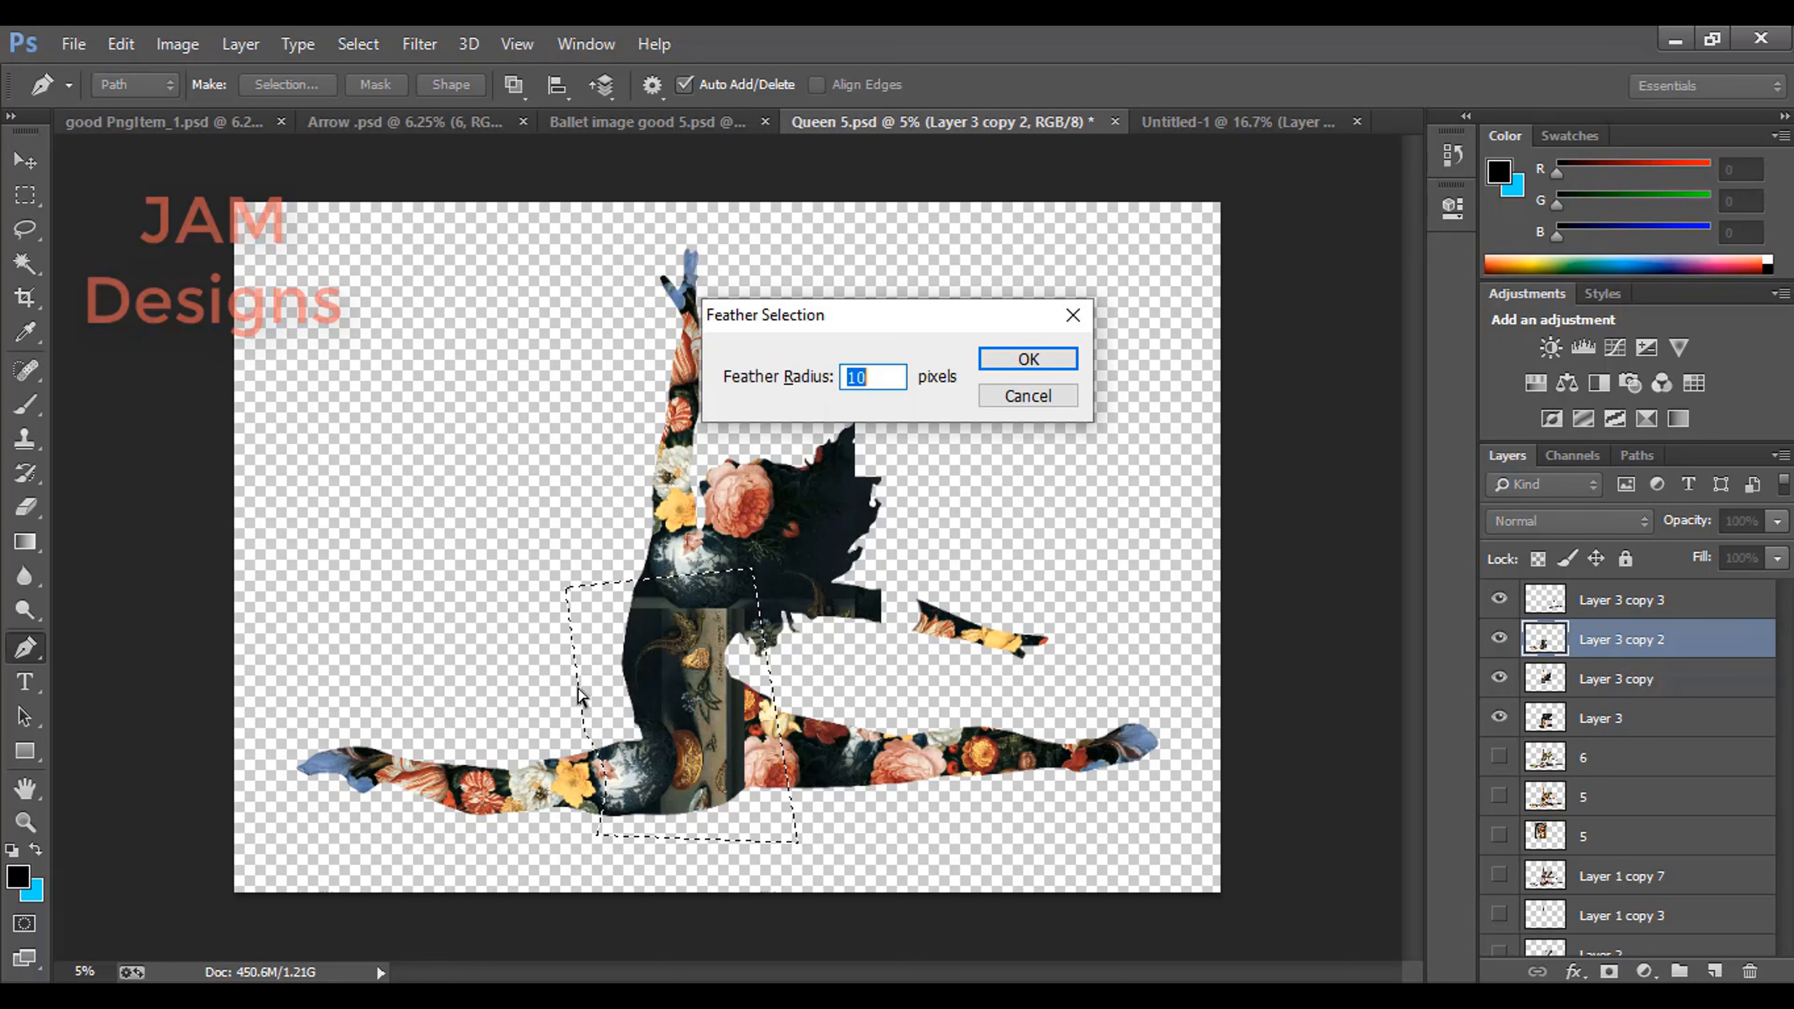
key(Return)
key(Delete)
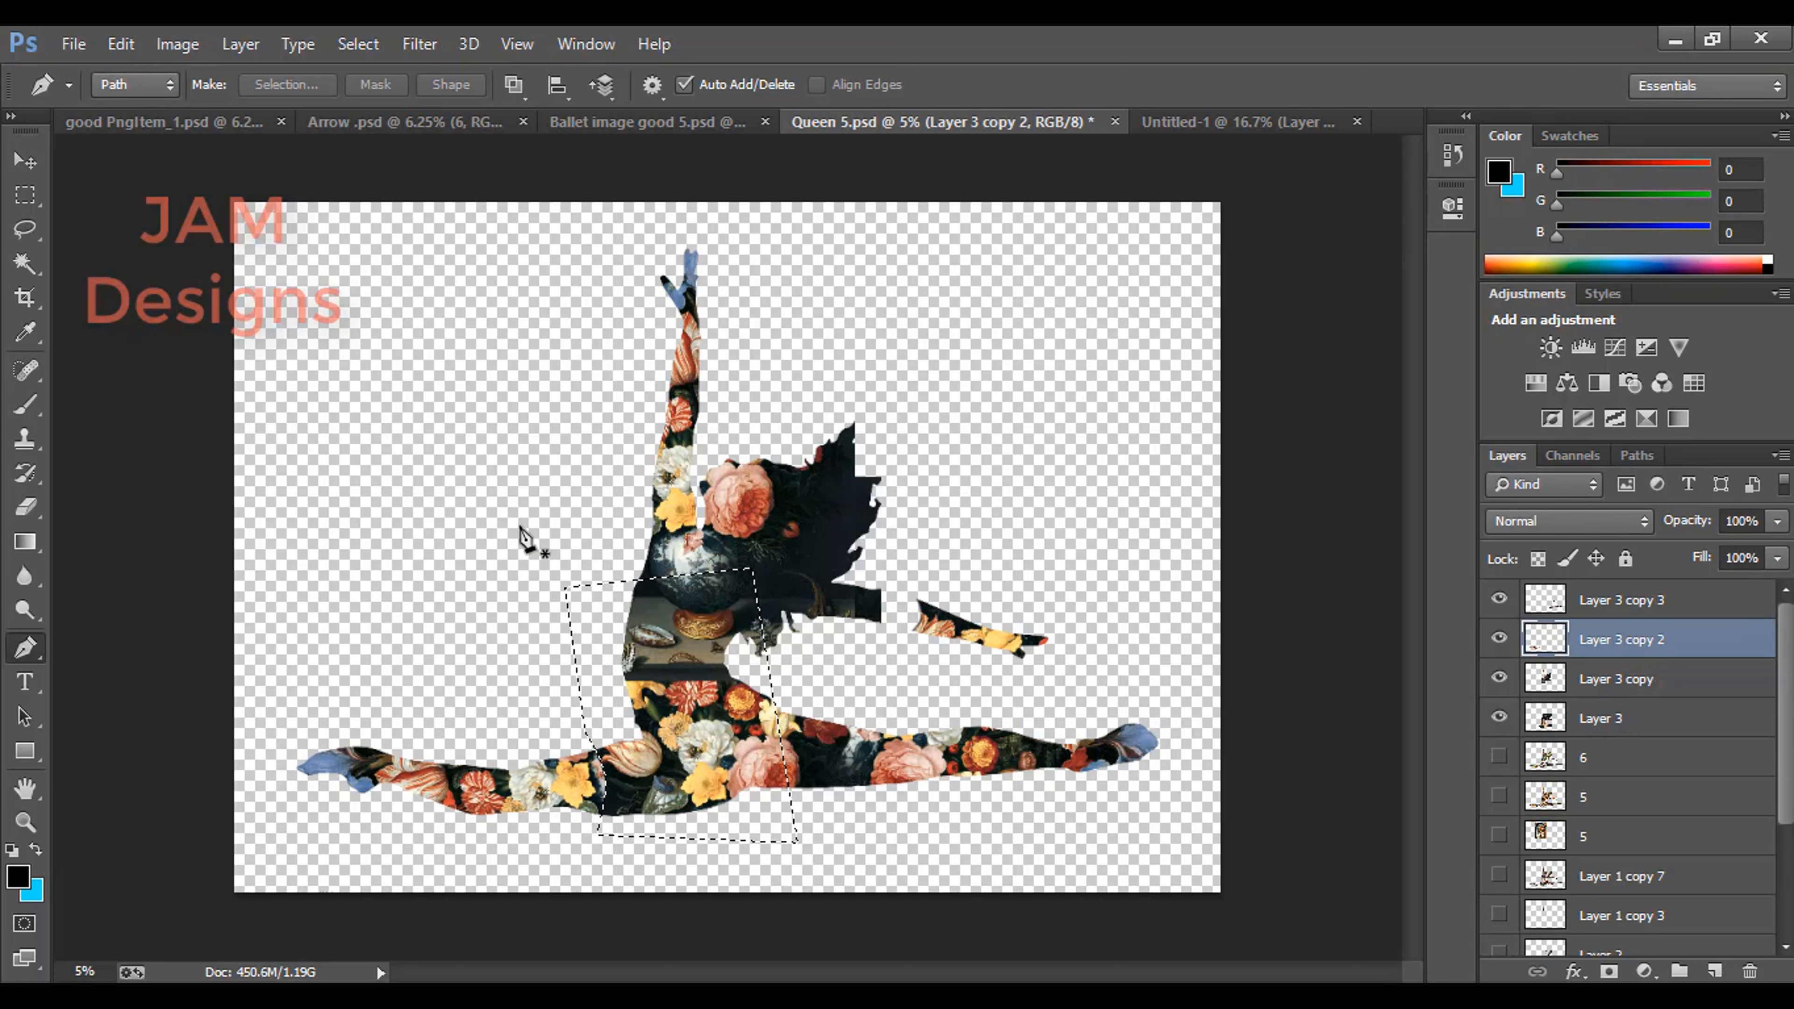
click(27, 198)
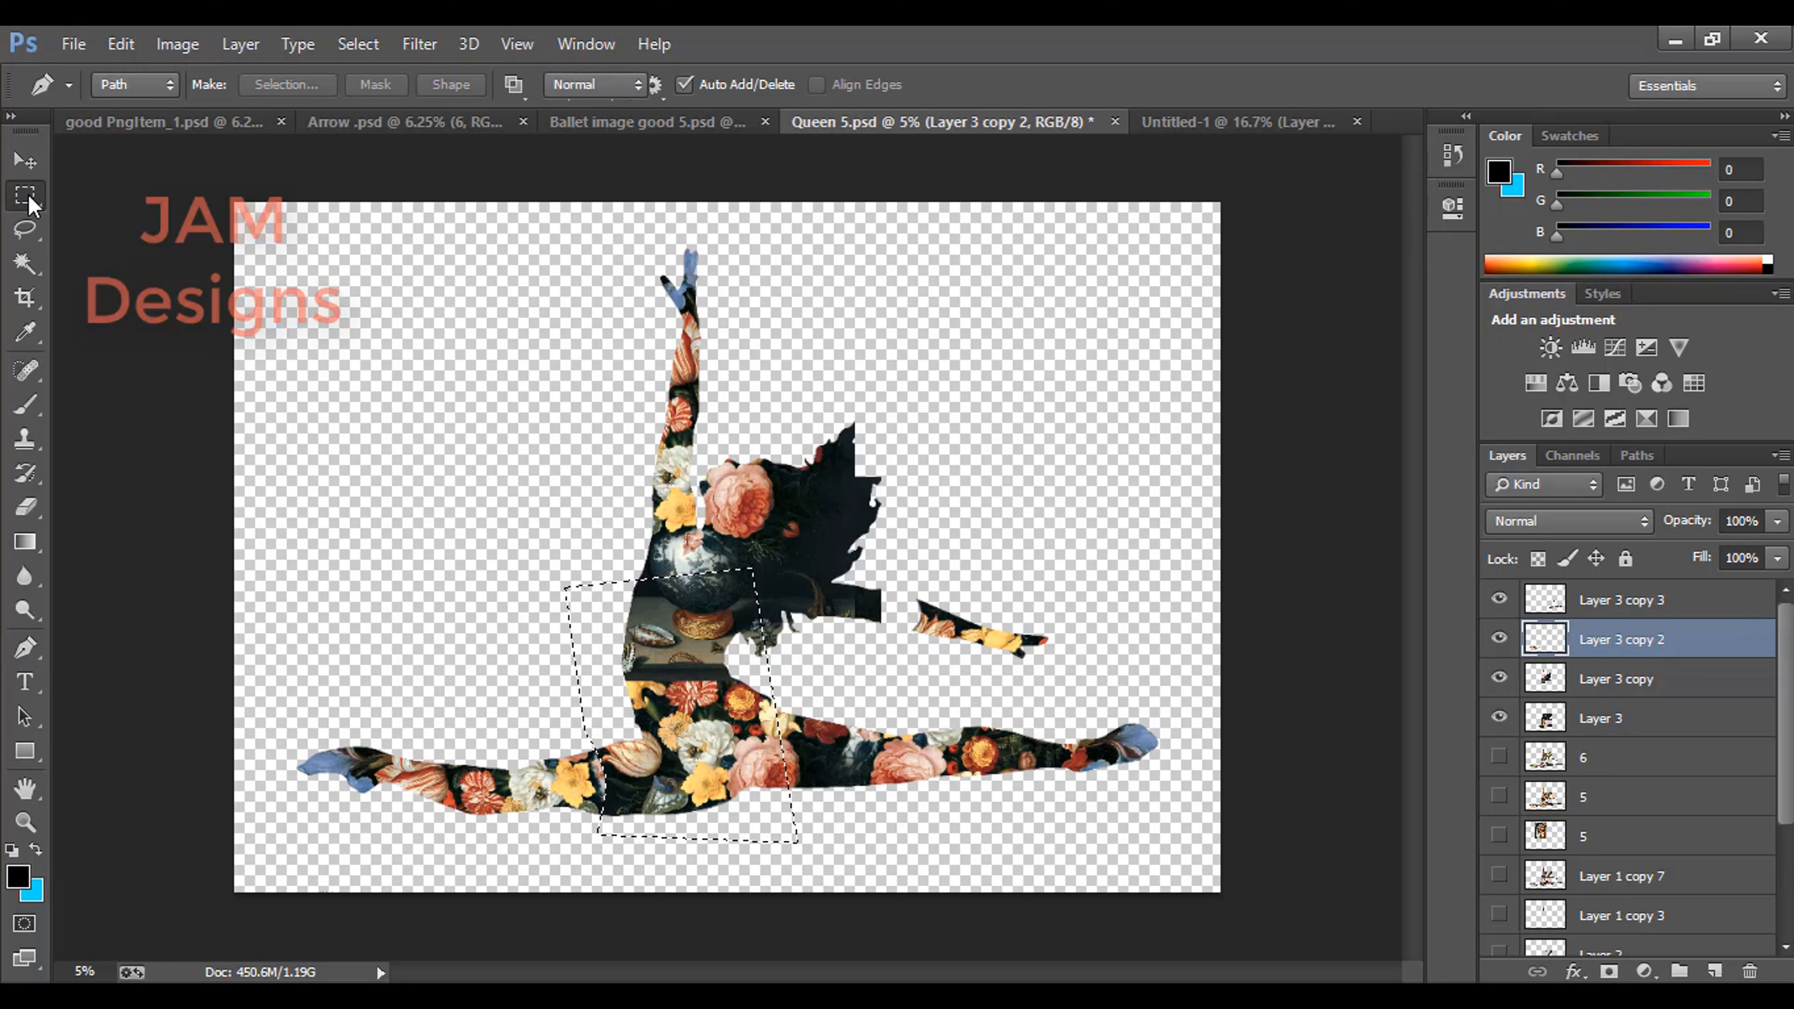
click(601, 593)
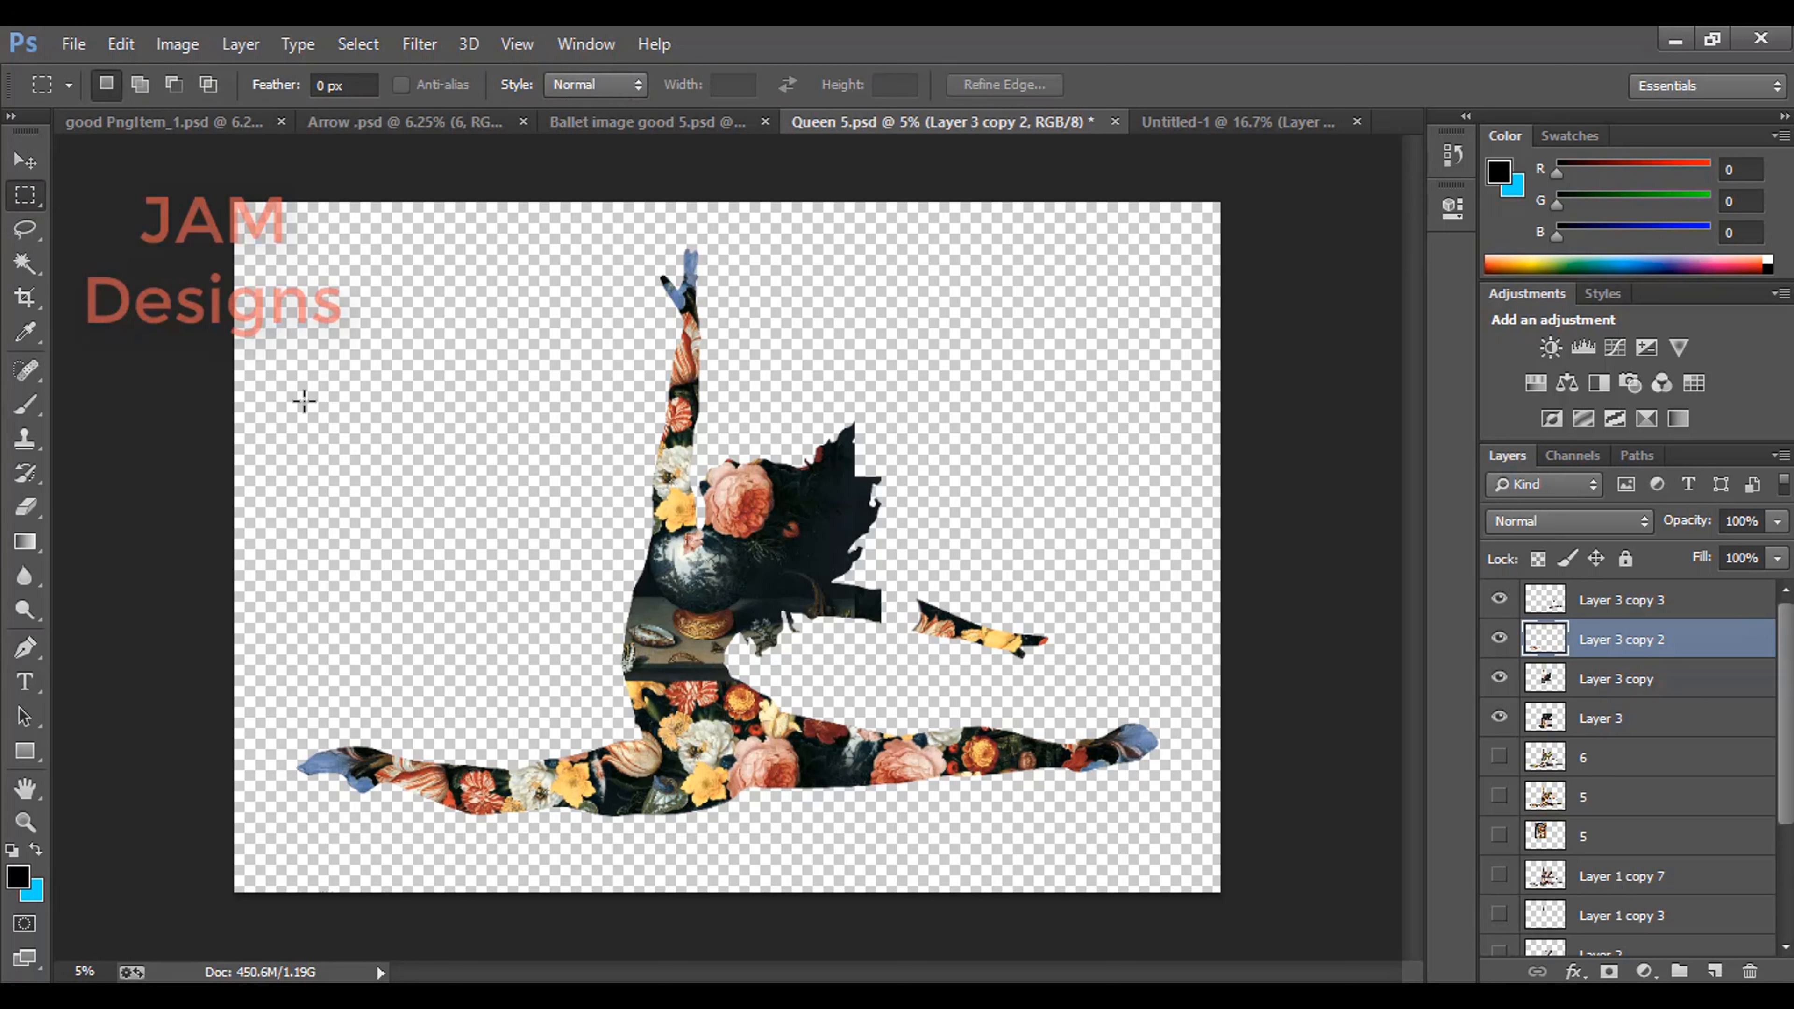
Select Layer 3 copy from the dancer's waist and check what it covers by toggling its visibility
click(25, 161)
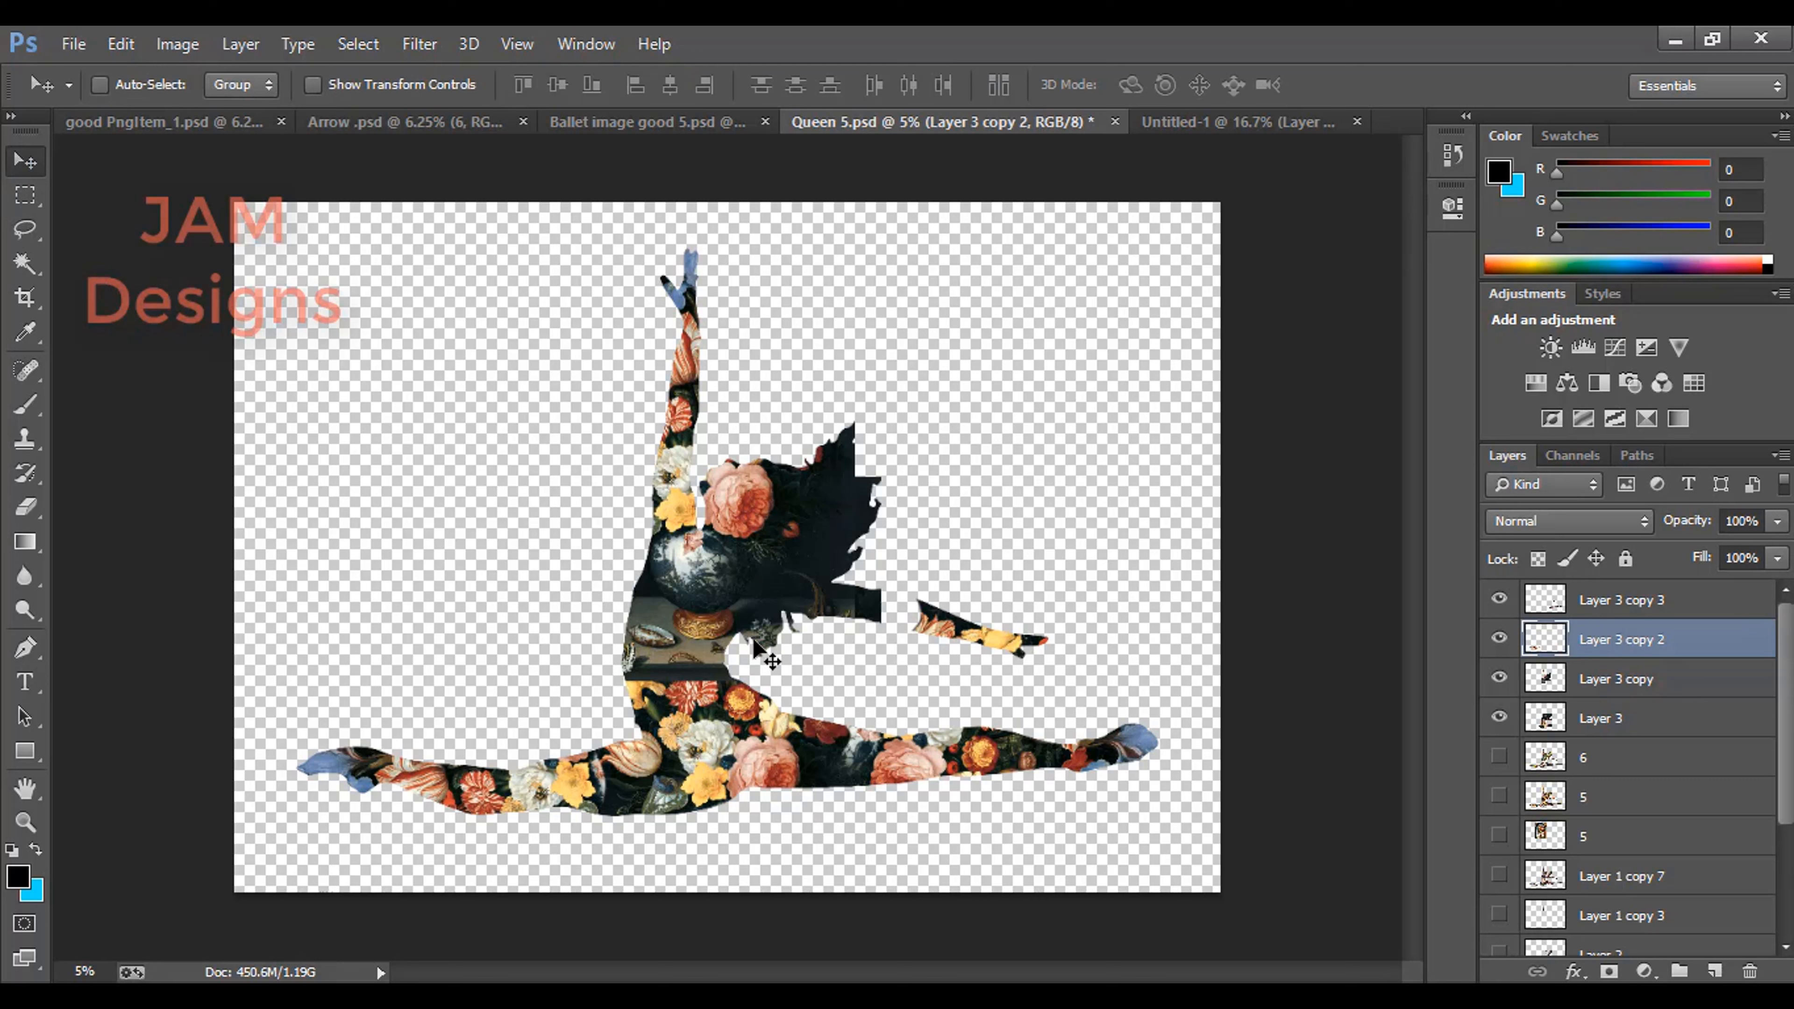
right_click(699, 594)
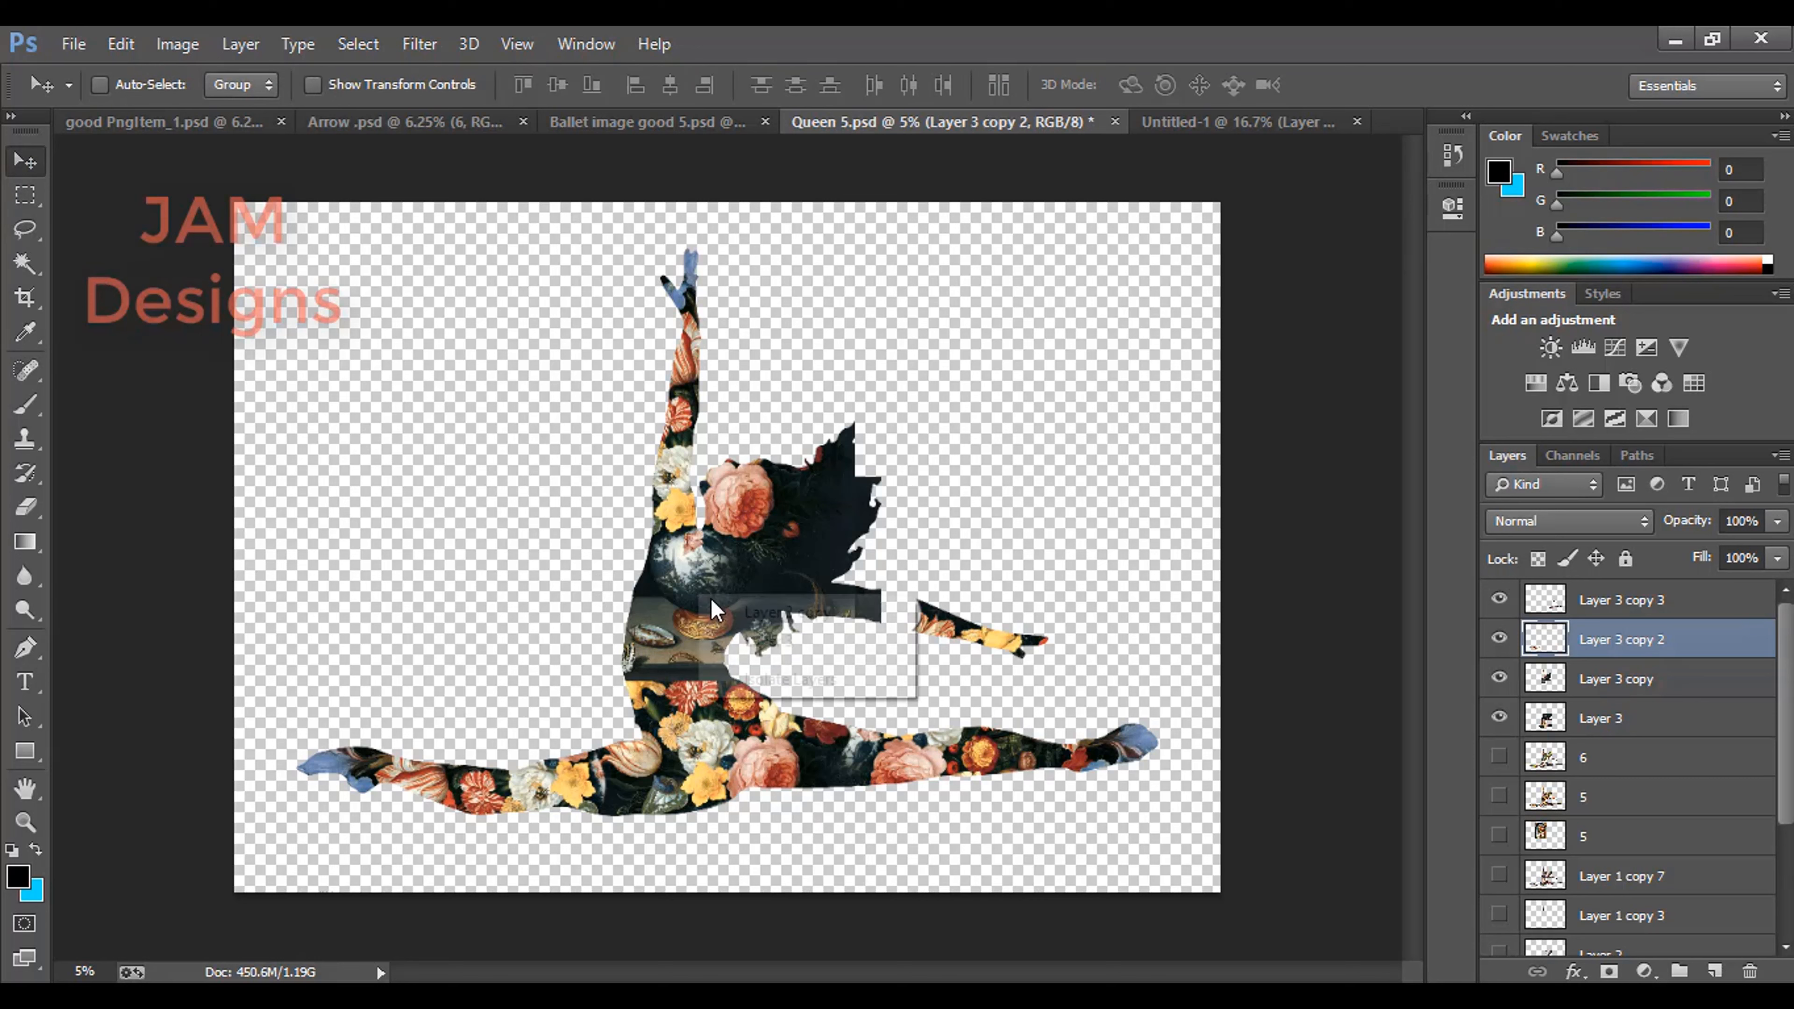
click(668, 628)
right_click(672, 629)
click(702, 647)
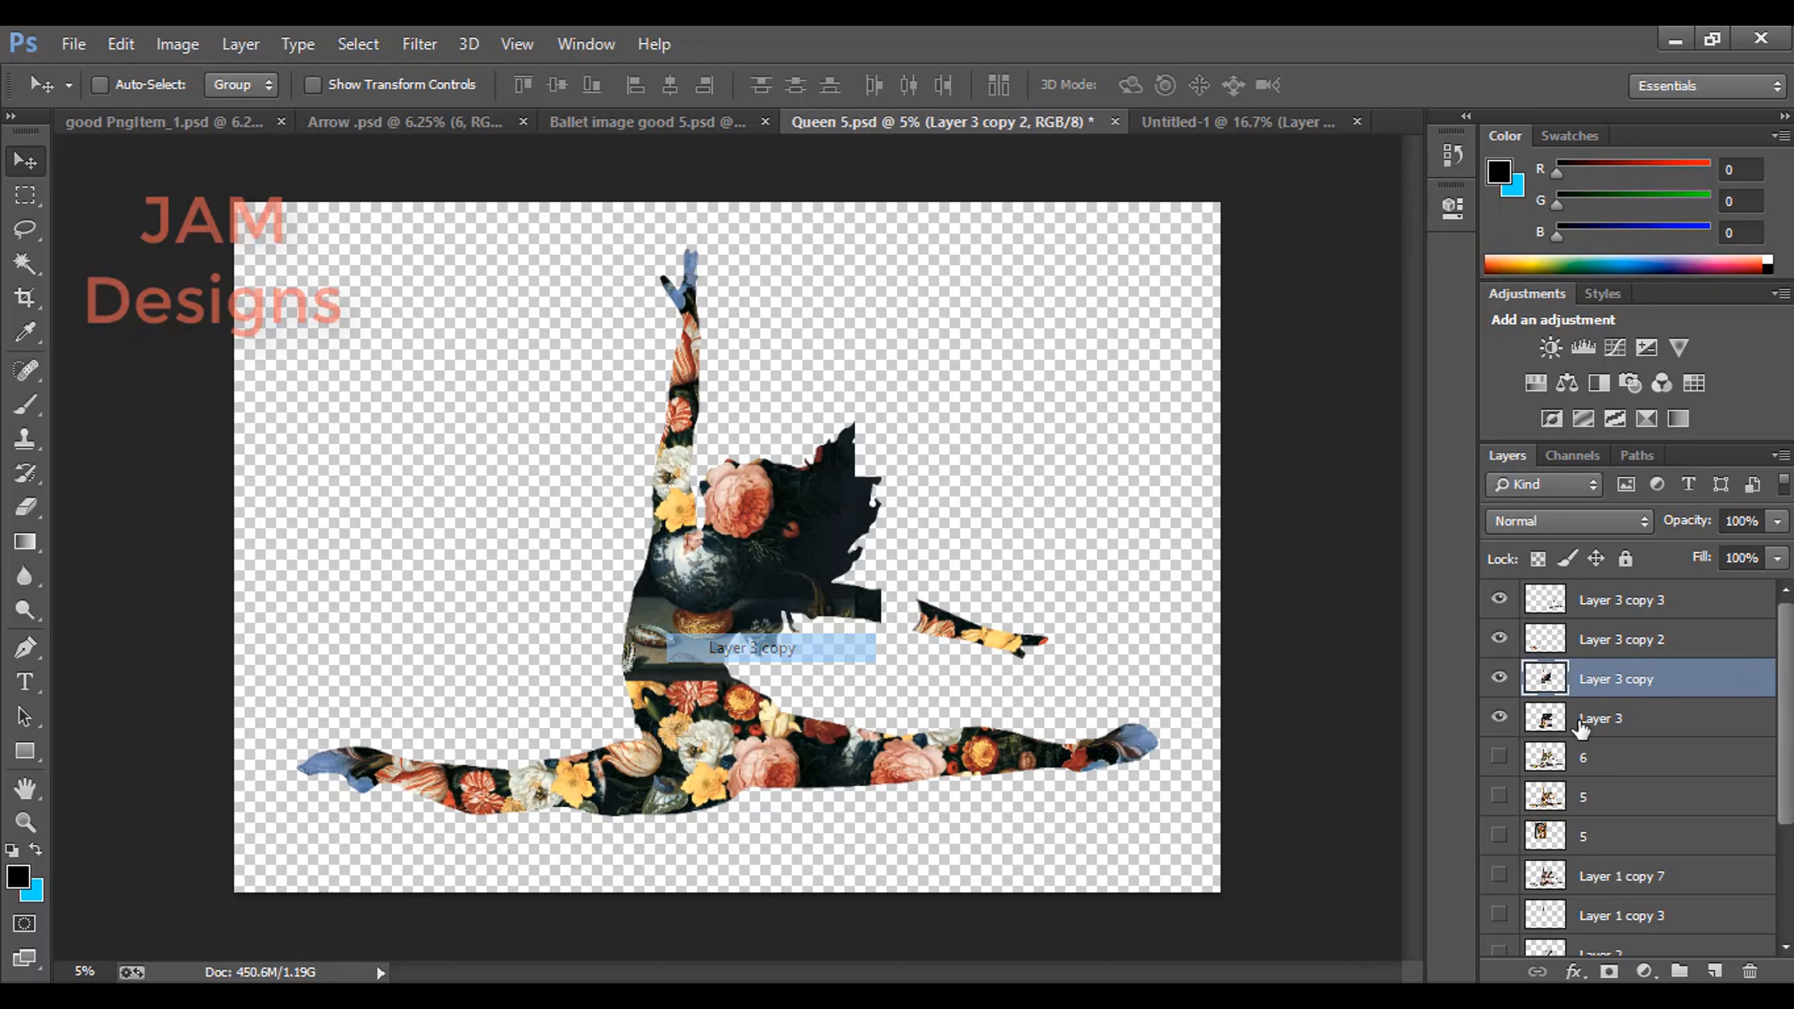
click(1499, 679)
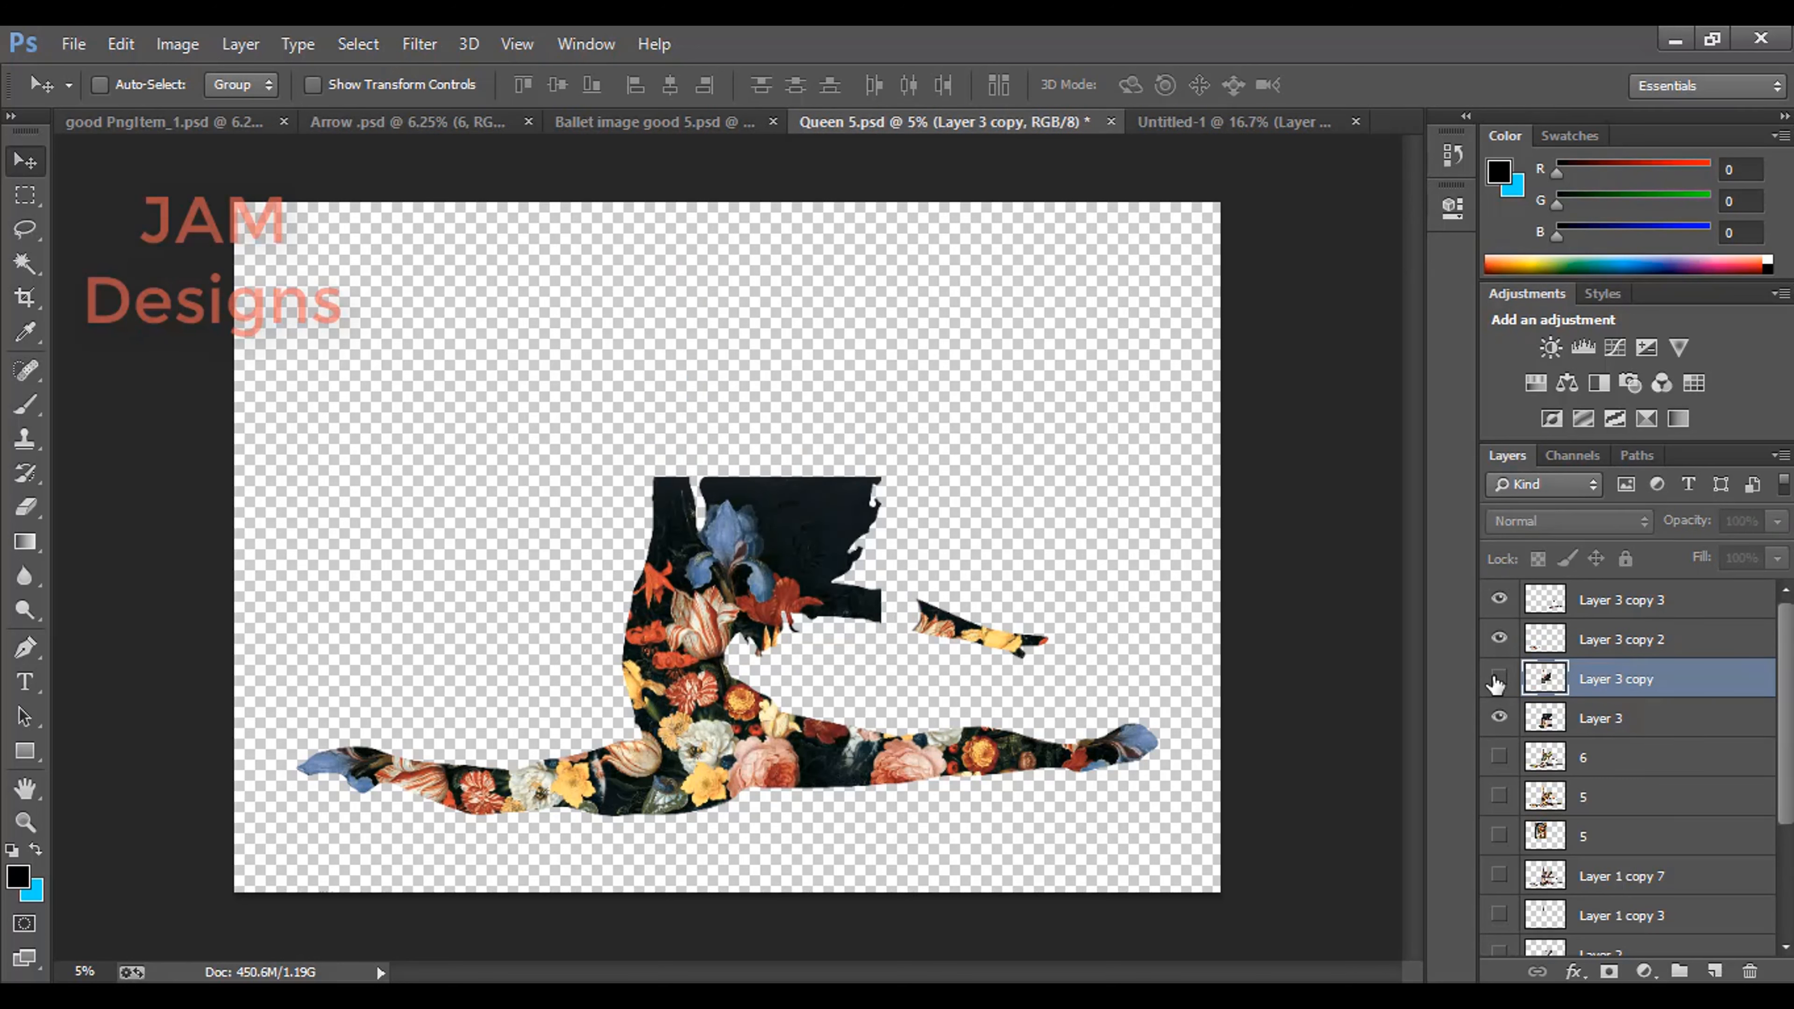
click(1499, 680)
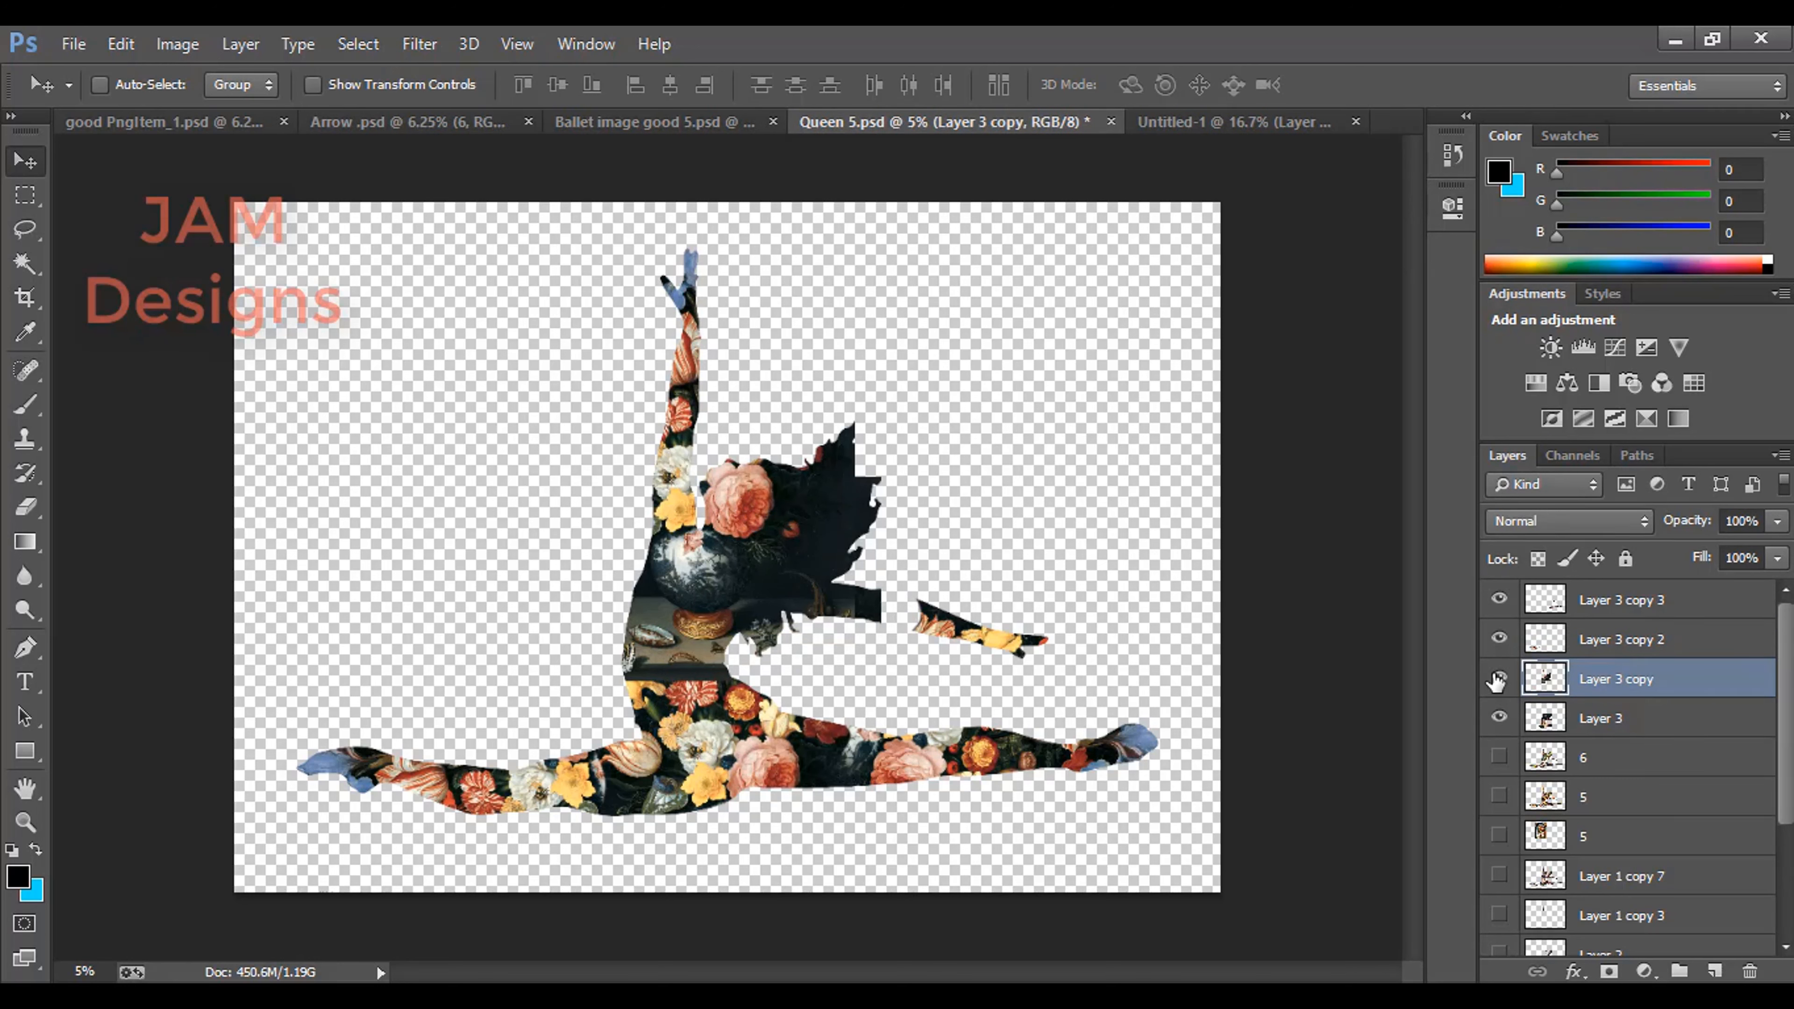
click(1499, 680)
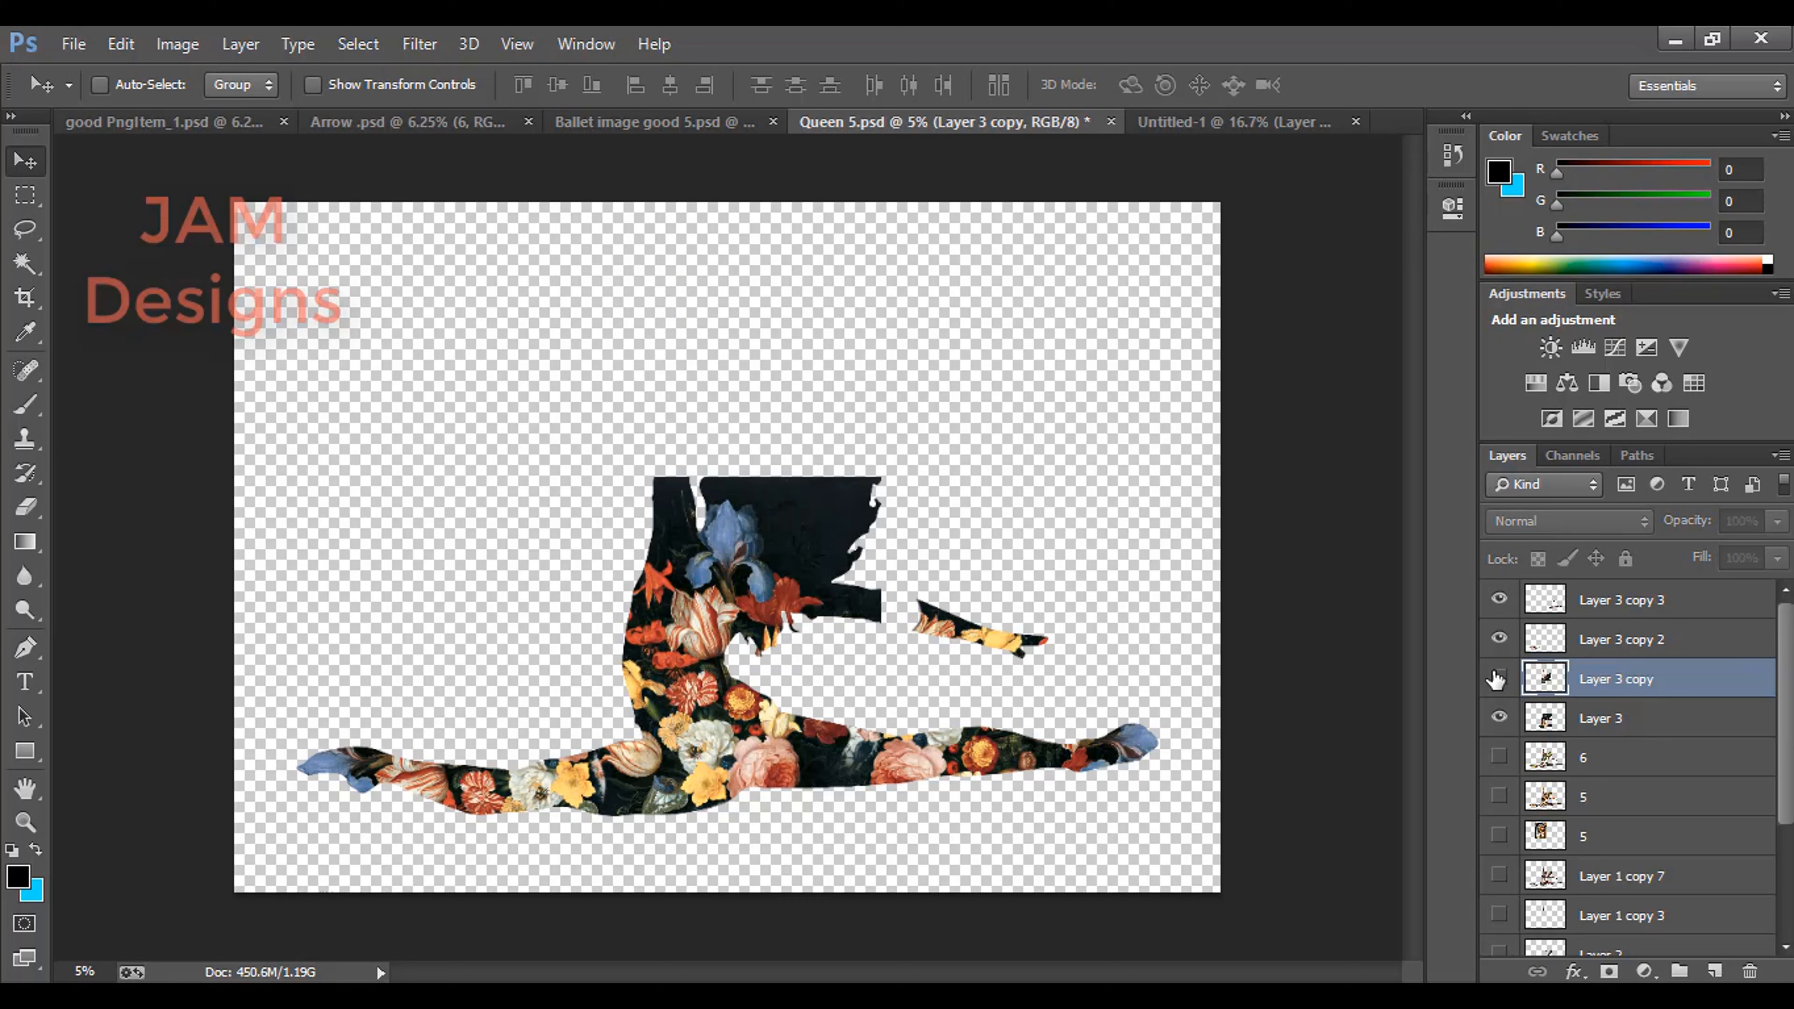
click(1499, 680)
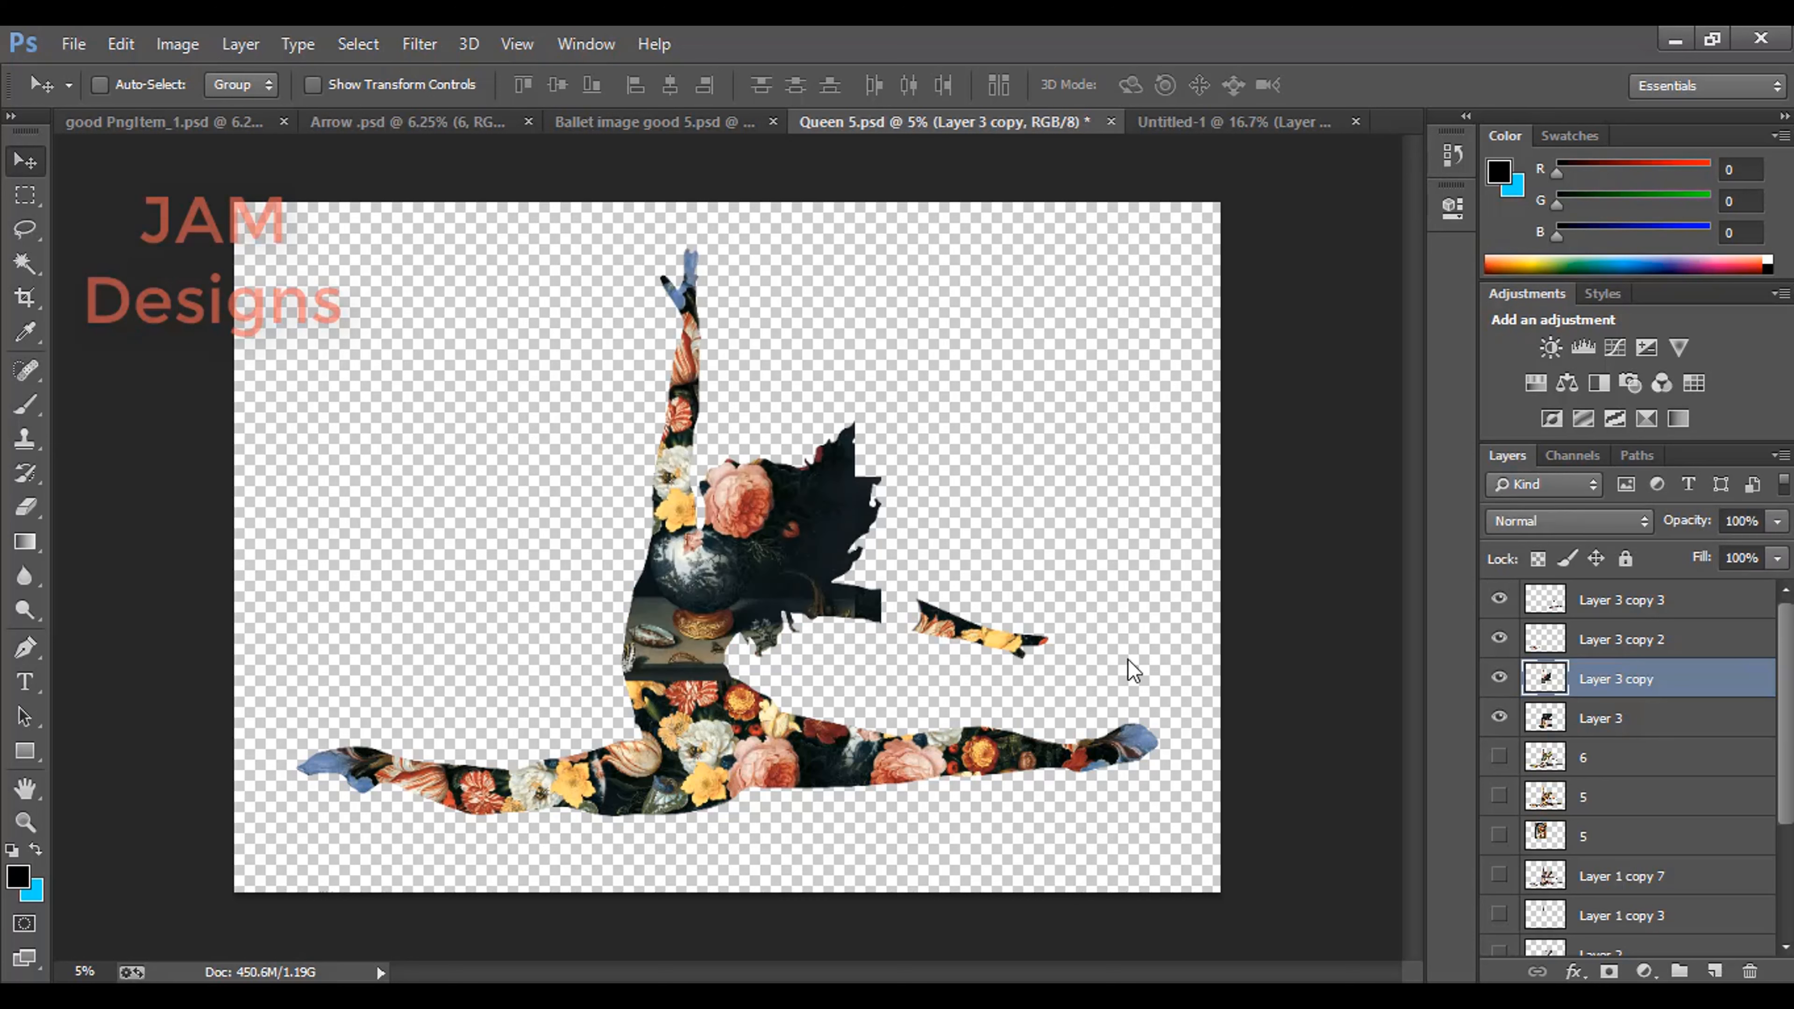
Draw a Pen tool path along the pink rose's edge and around the torso and dark hair, and convert it to a selection
click(26, 647)
click(753, 451)
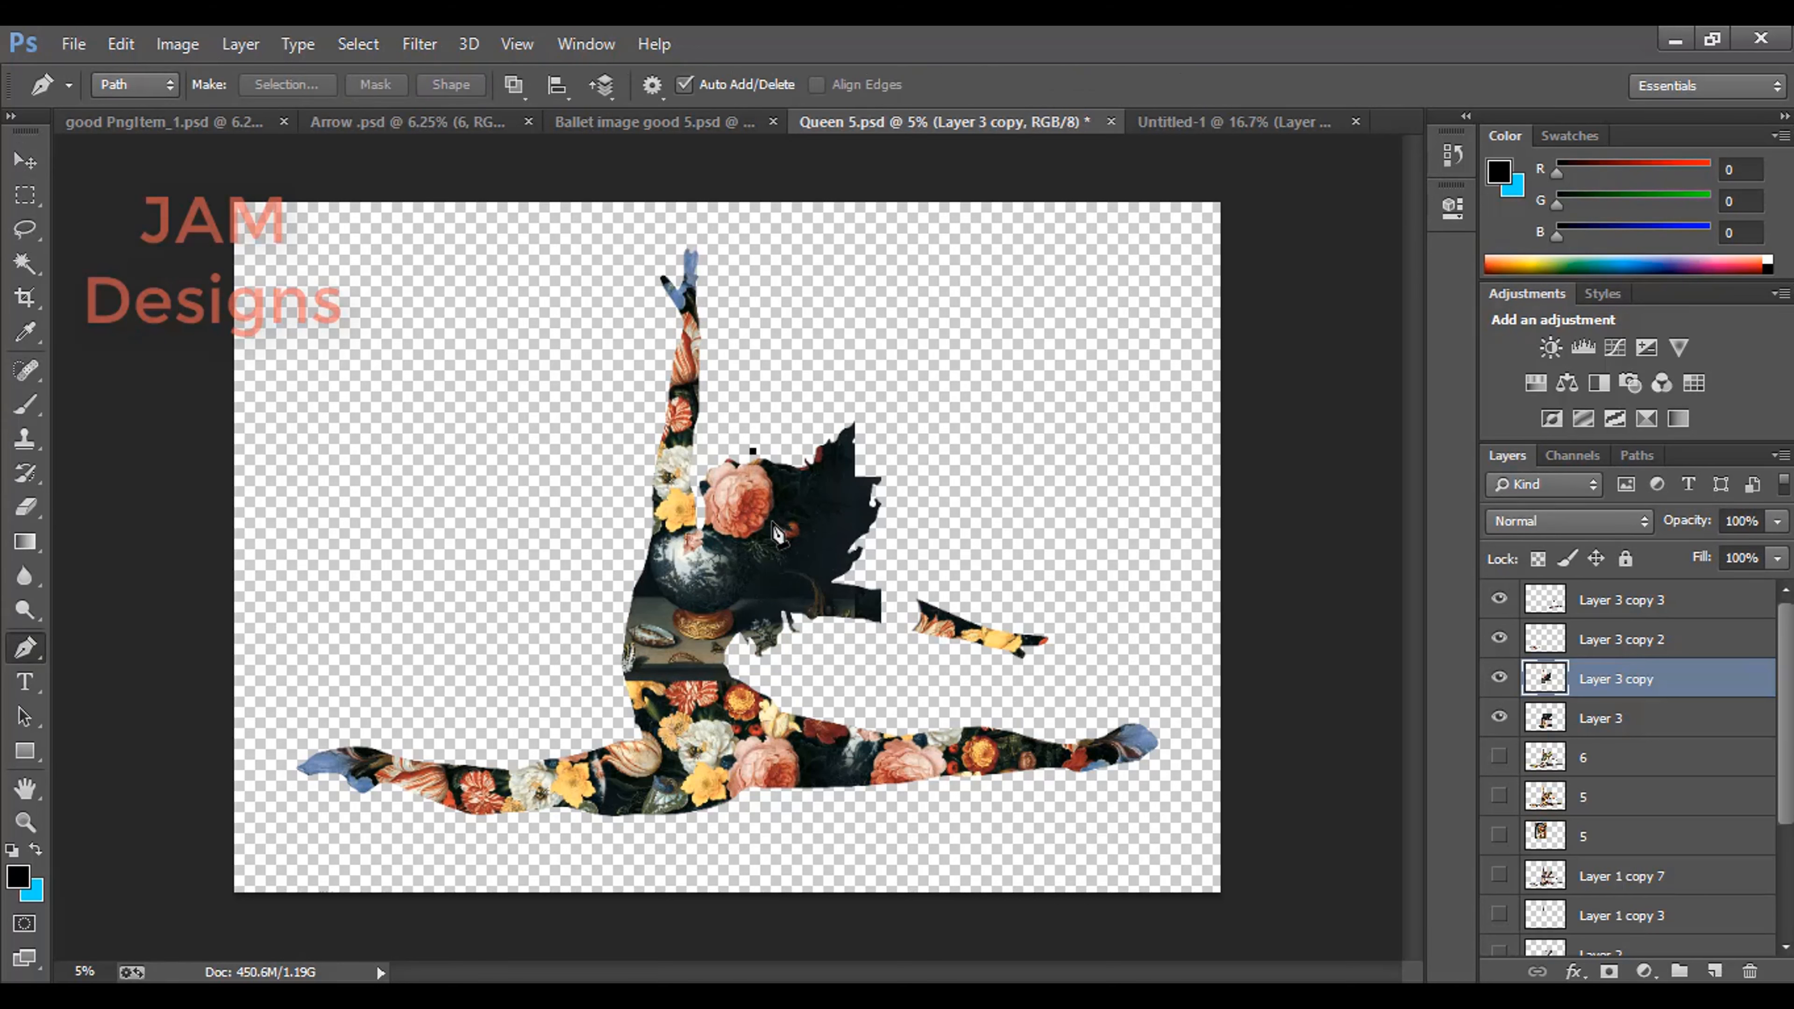
drag(773, 523, 655, 516)
click(697, 533)
click(567, 634)
click(598, 693)
click(668, 705)
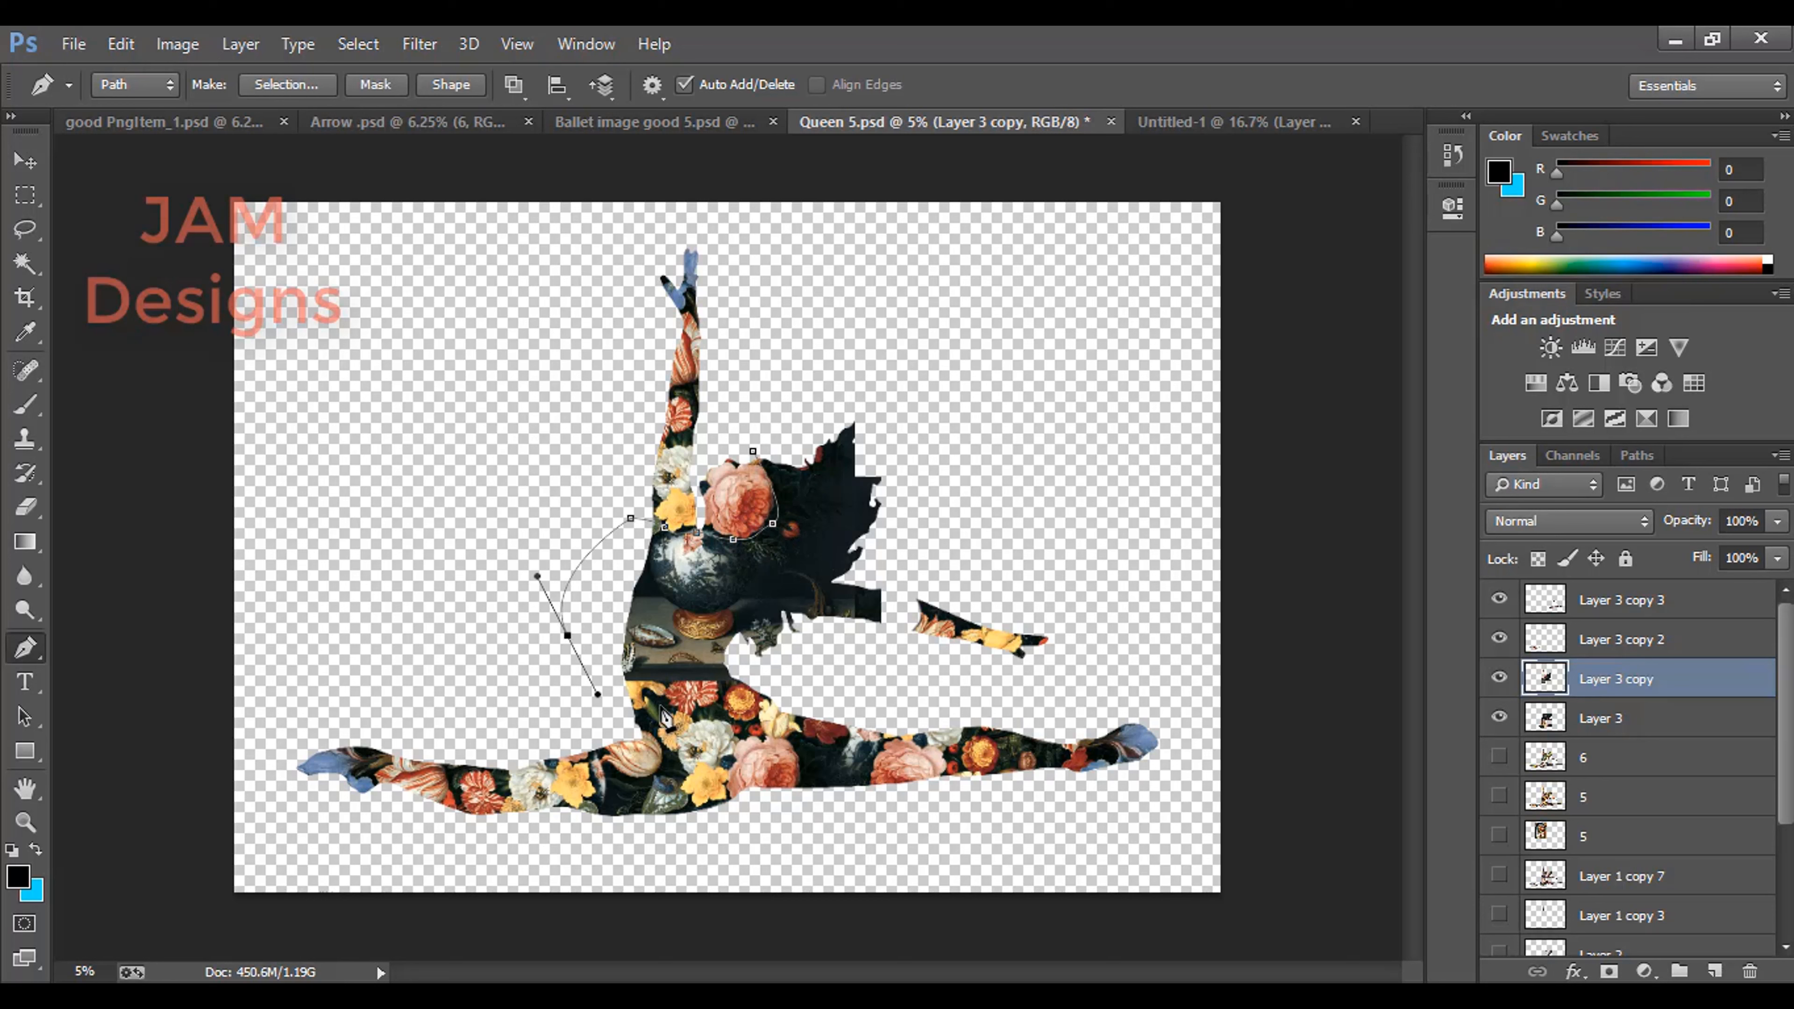
click(894, 645)
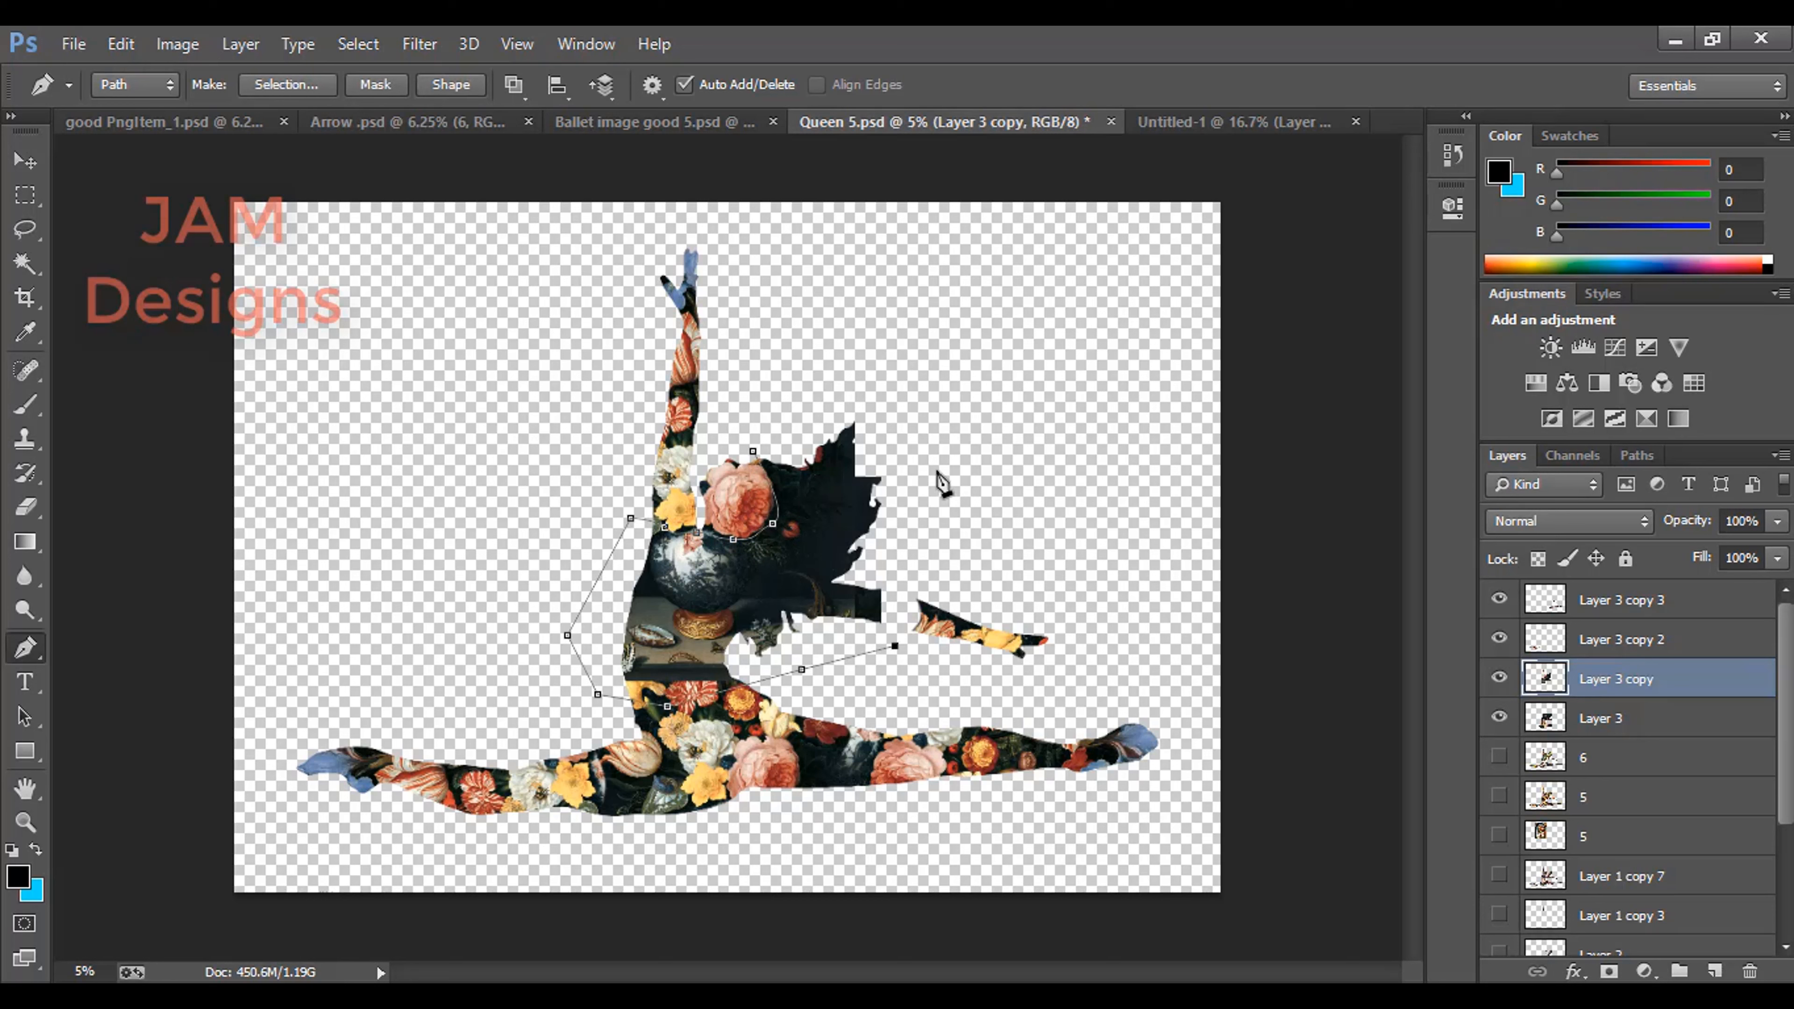
click(937, 473)
click(884, 375)
click(766, 389)
key(ctrl+Return)
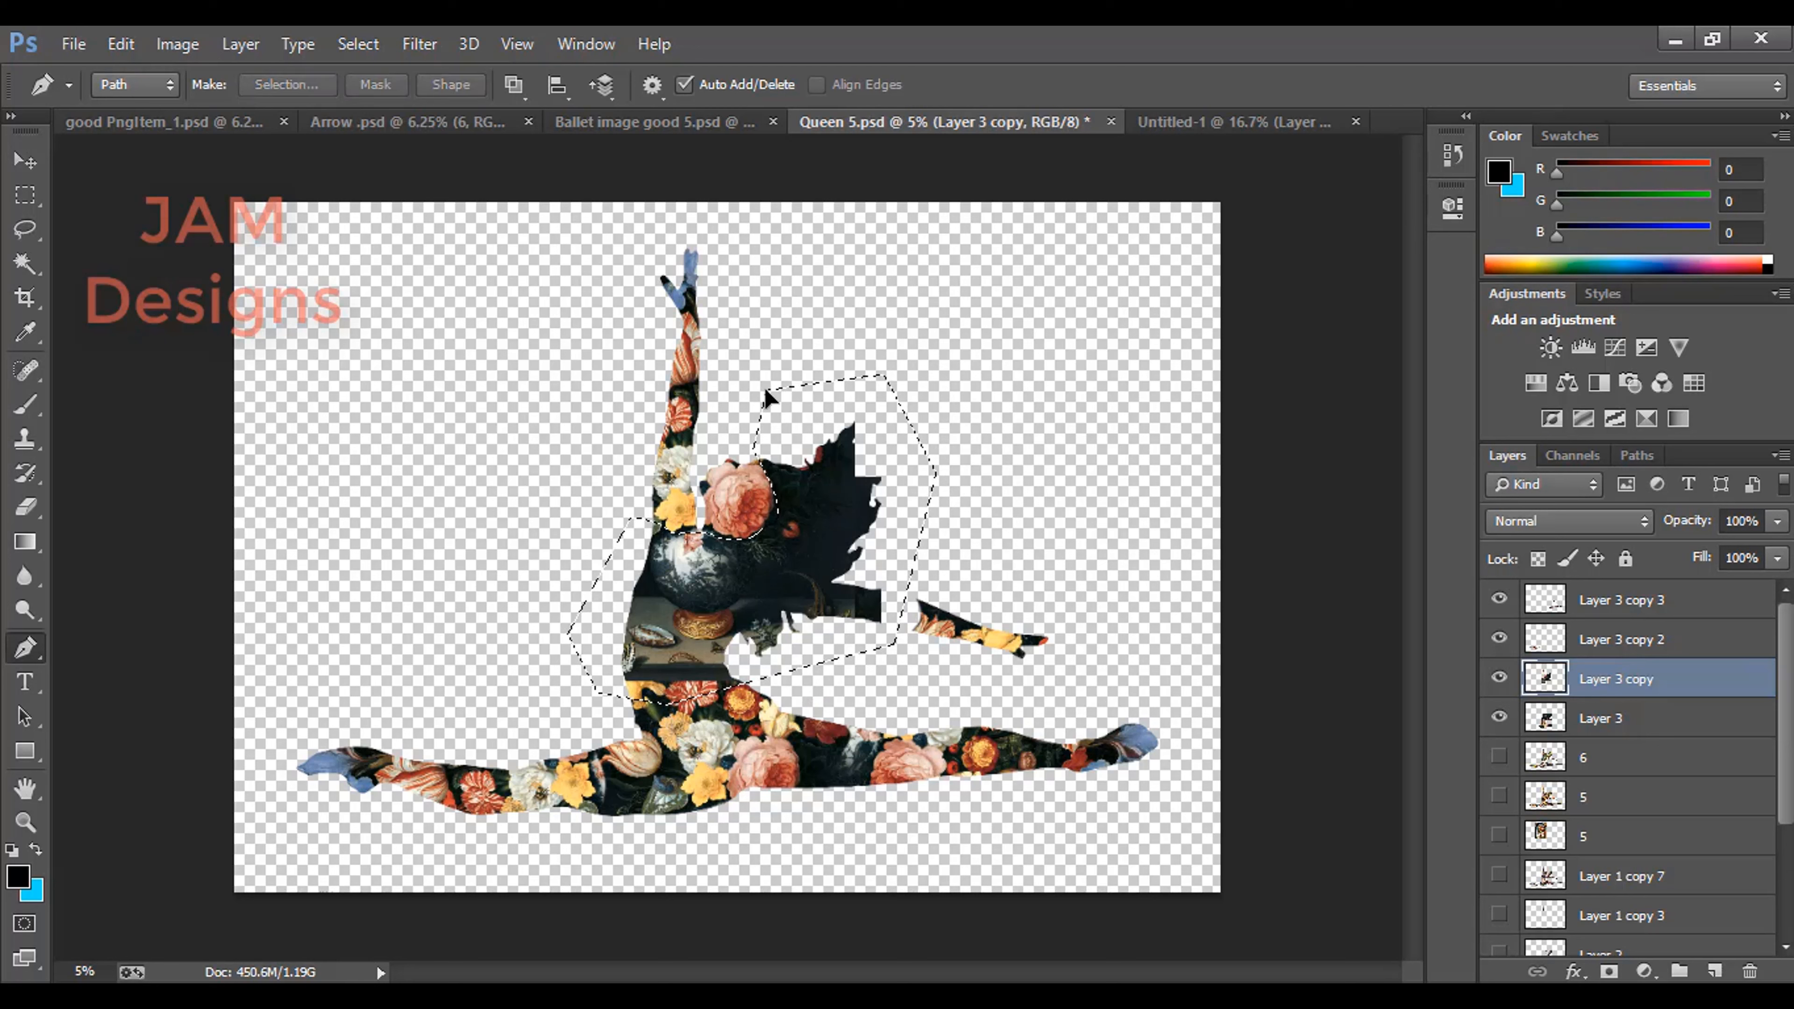
Feather the selection, delete the selected torso and hair area from Layer 3 copy, and deselect
key(shift+F6)
key(Return)
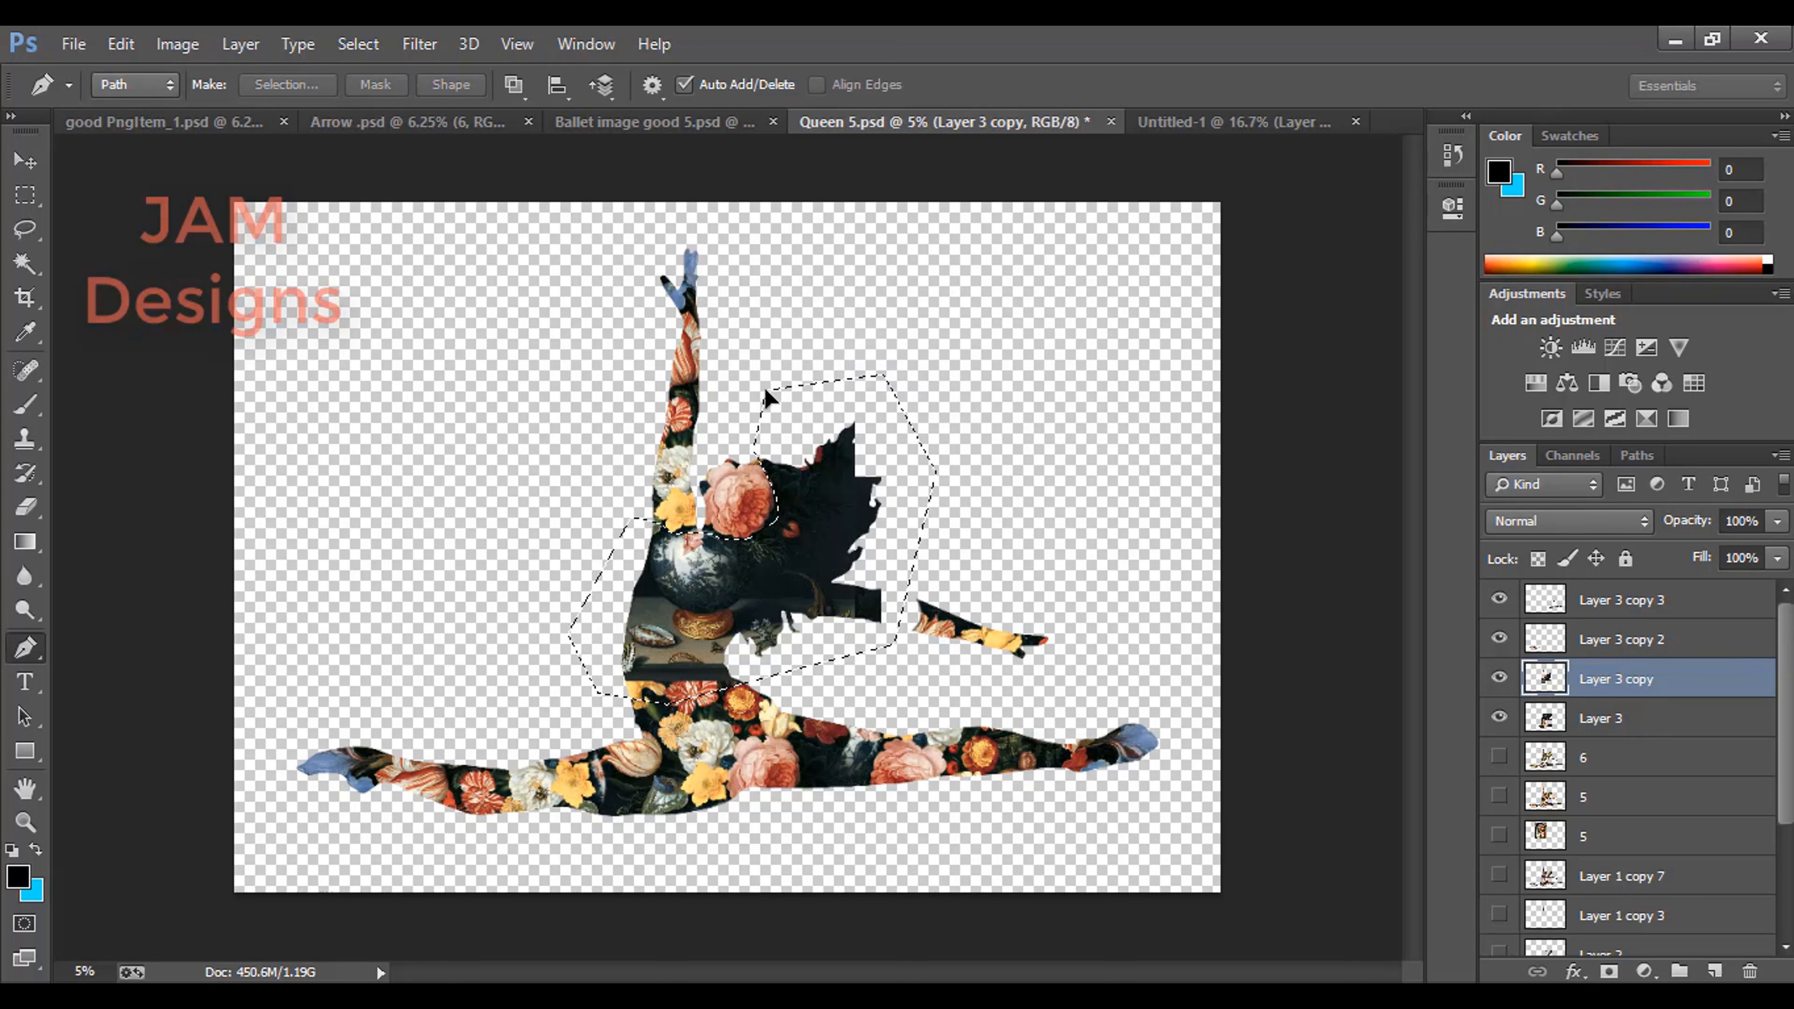
key(Delete)
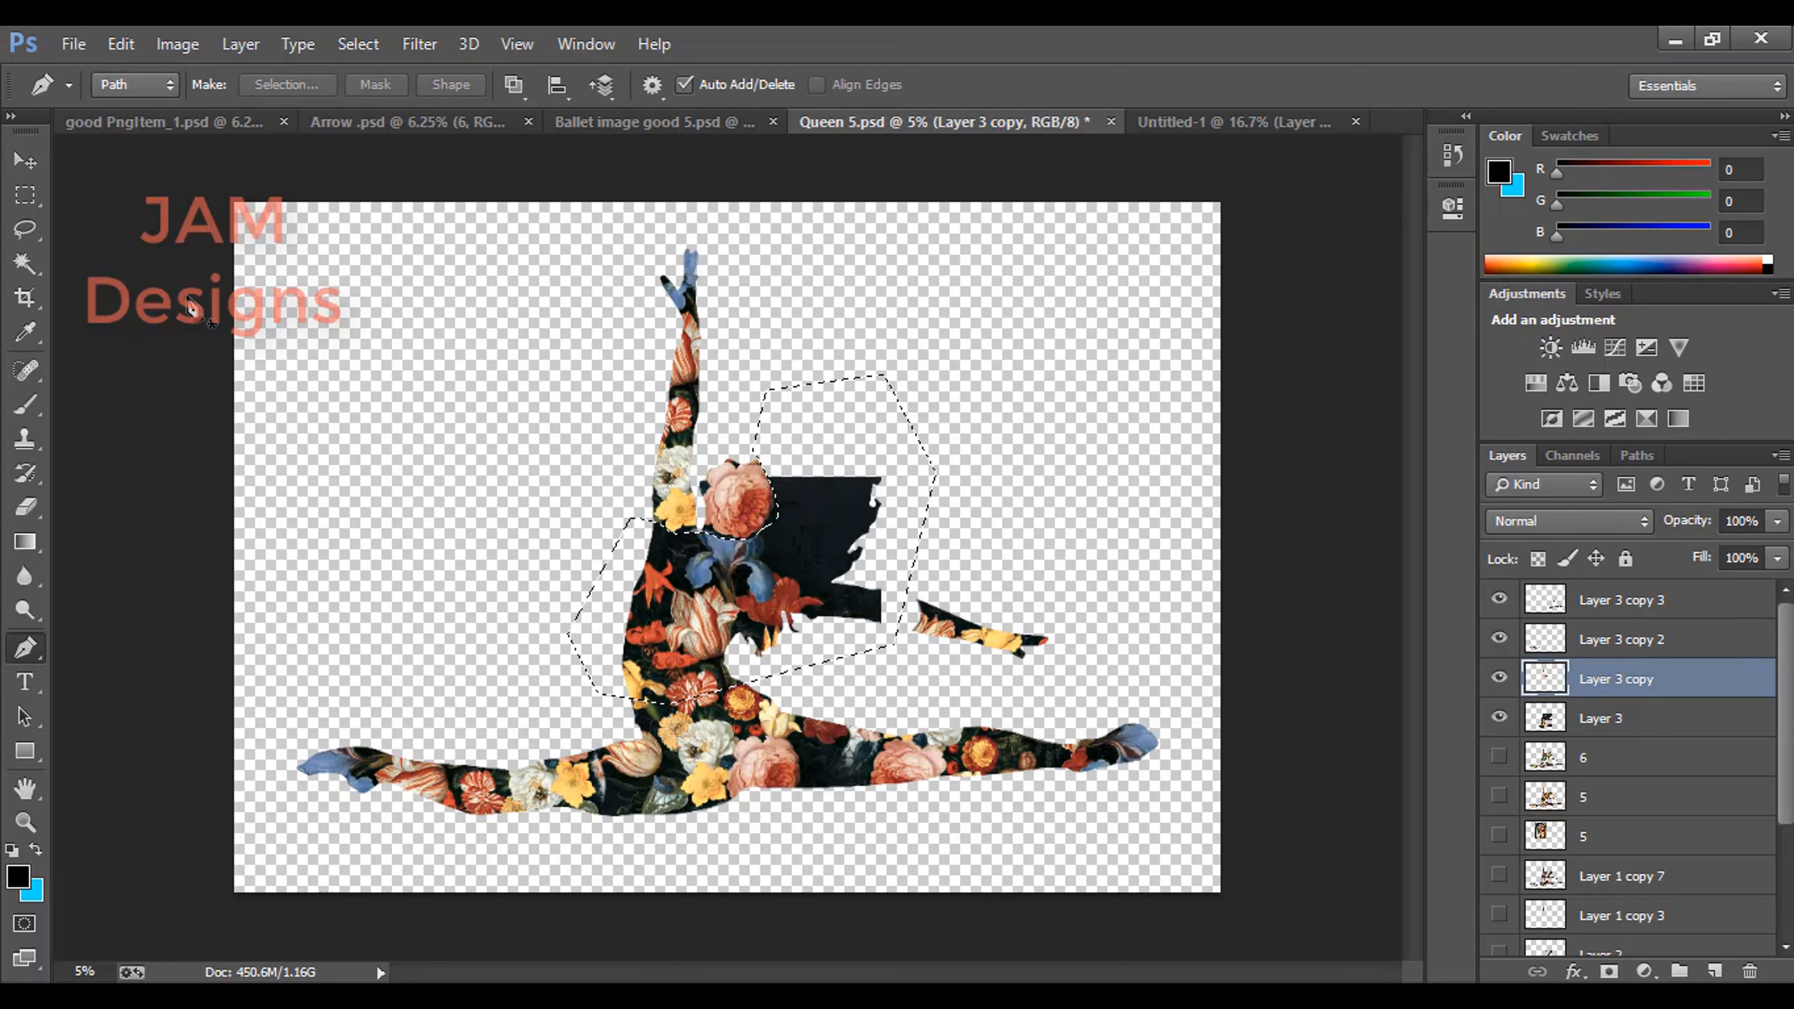
click(25, 196)
key(ctrl+d)
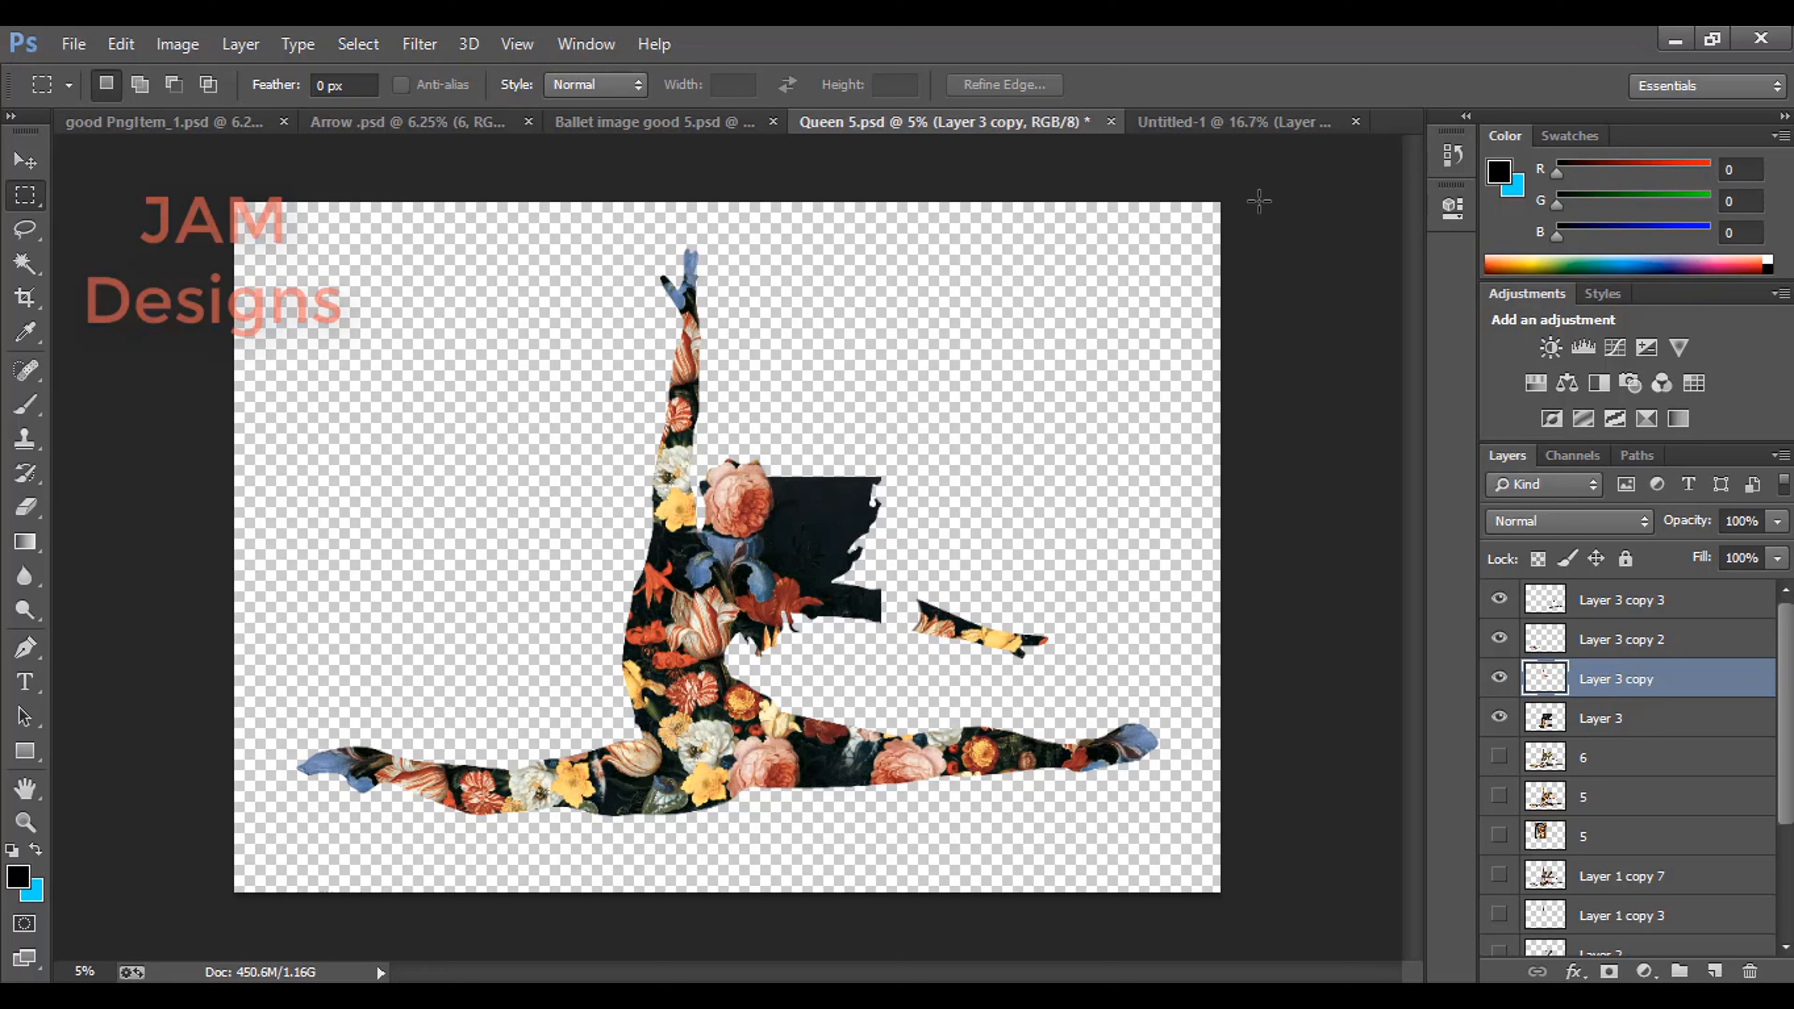
Look at the finished Ballet image good 5.psd, and open the Balthasar van der Ast flower still-life image from folder 7
click(681, 123)
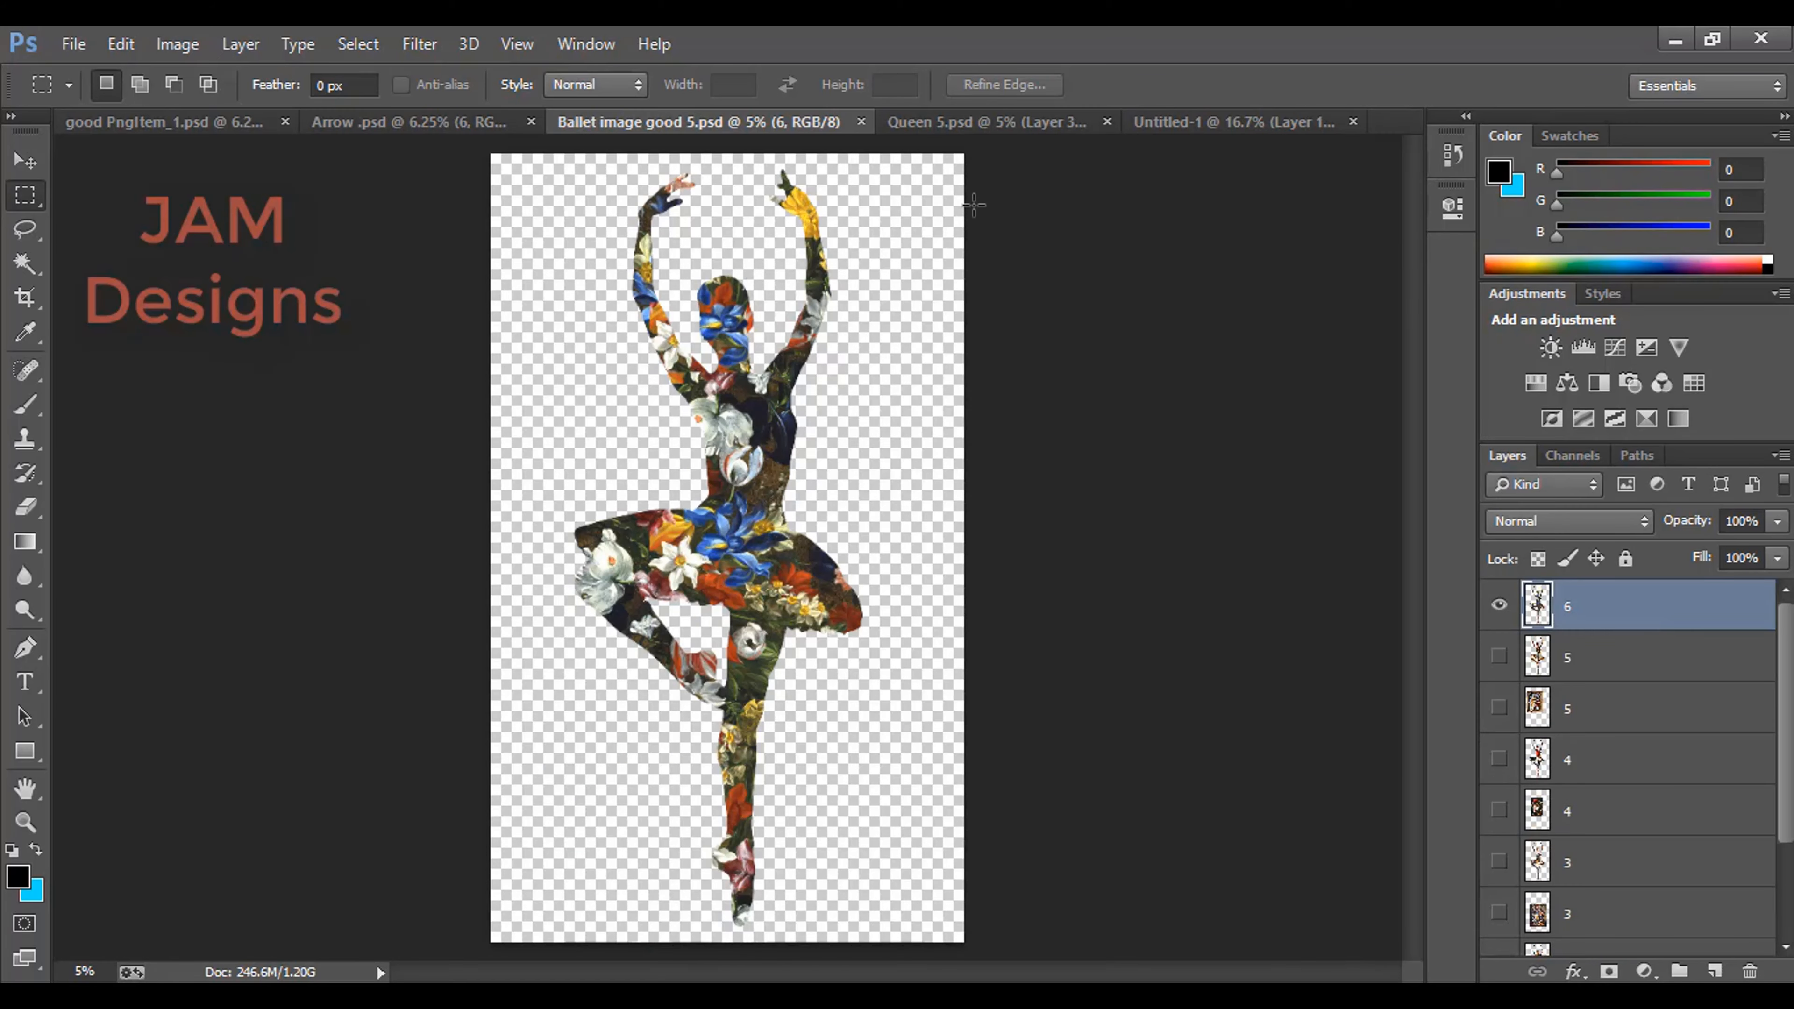
click(979, 128)
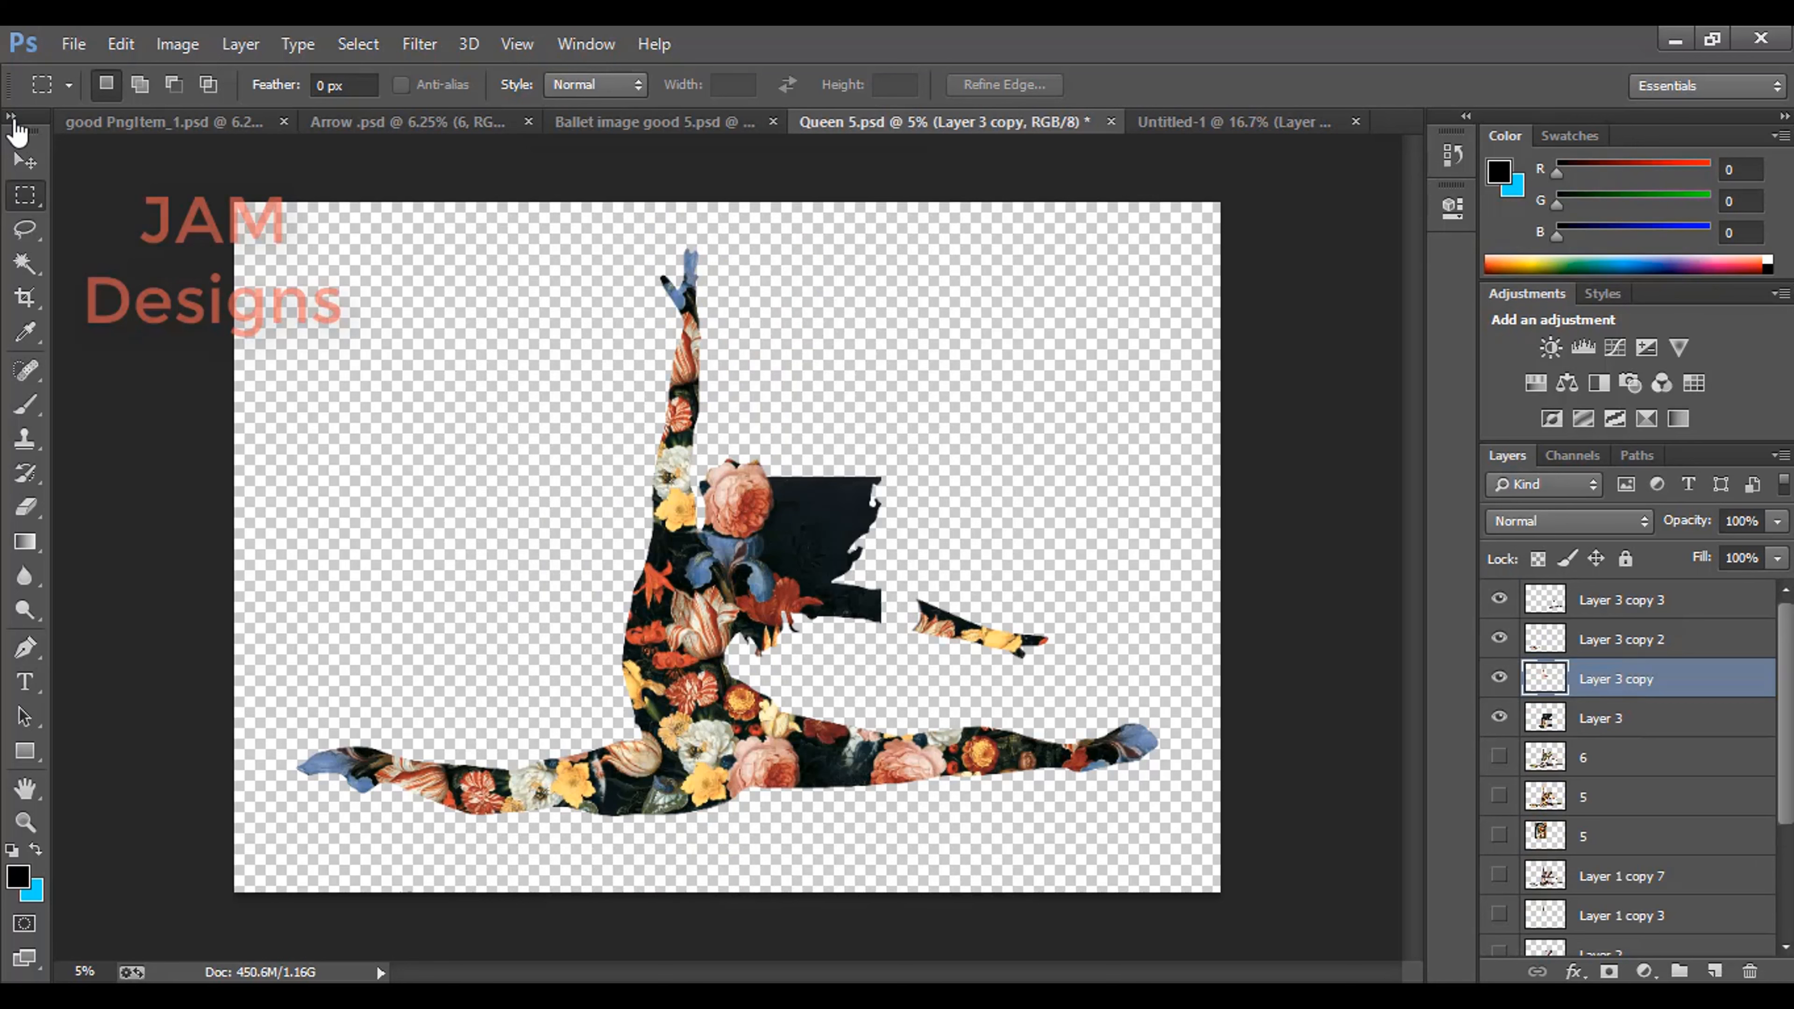
click(74, 43)
click(106, 99)
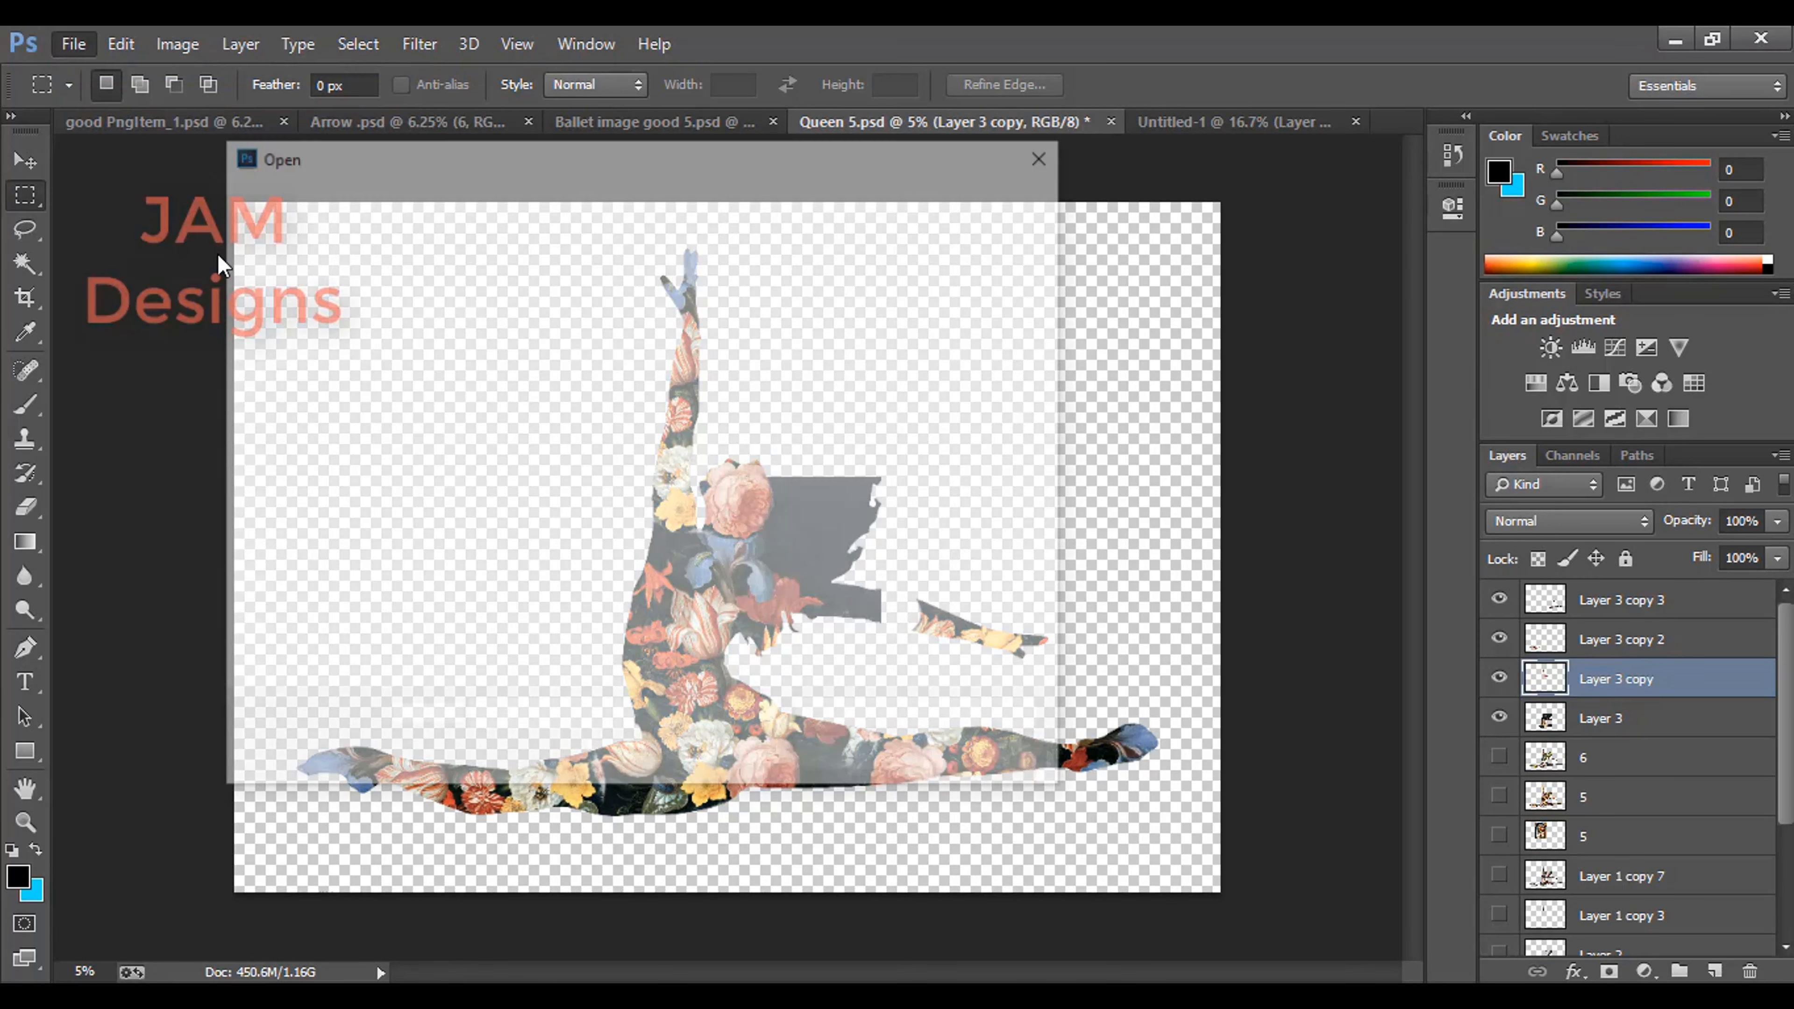
click(517, 353)
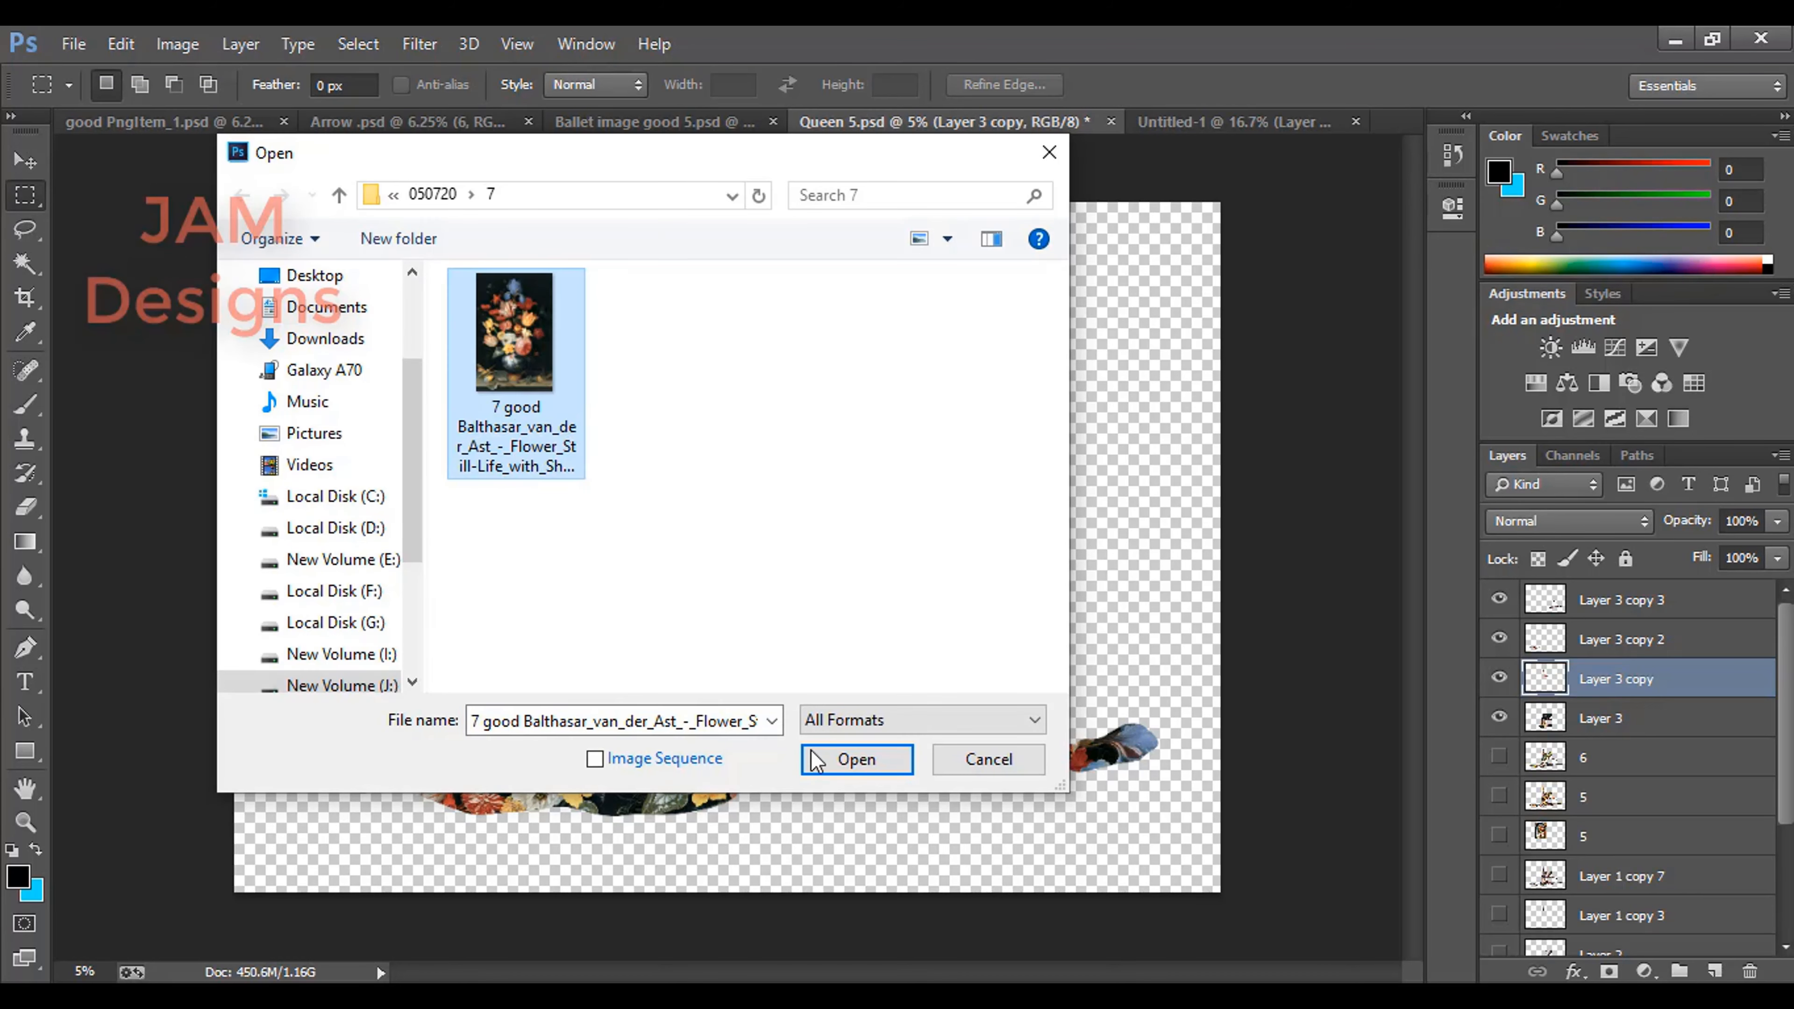
click(857, 759)
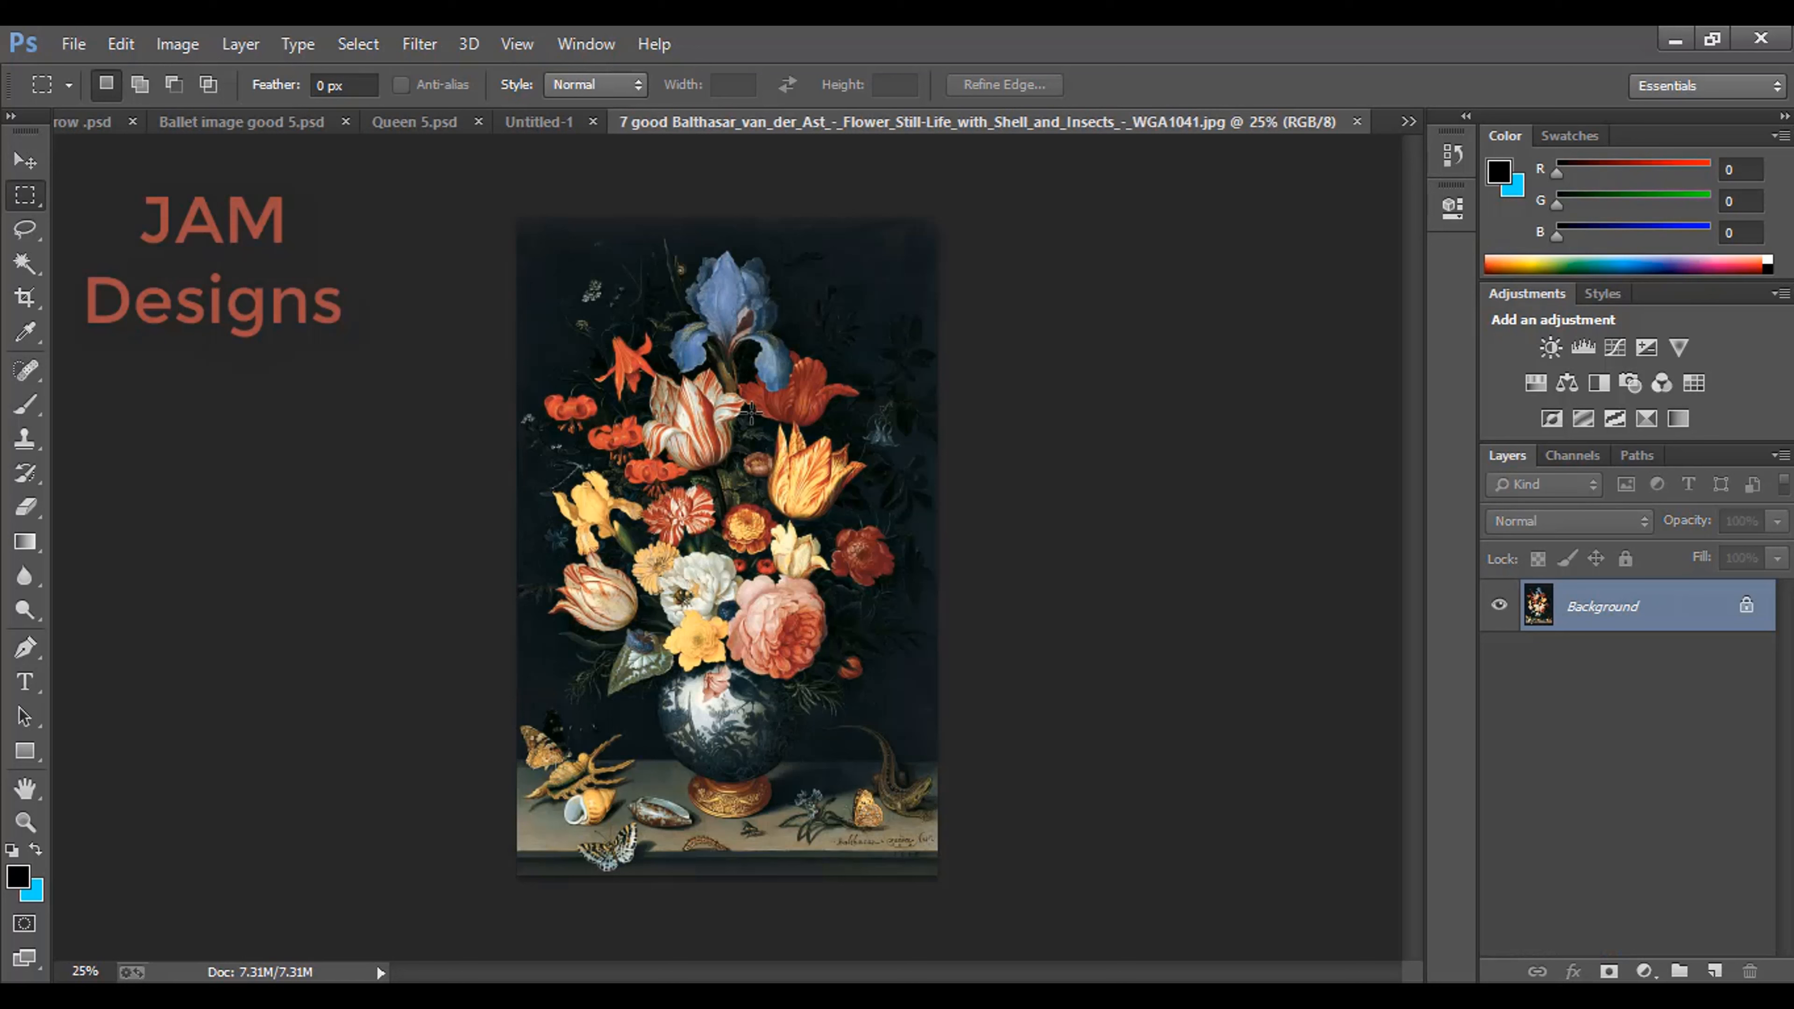
Copy the flower painting into Queen 5.psd over the dancer's raised arm, and return to the painting's document
key(v)
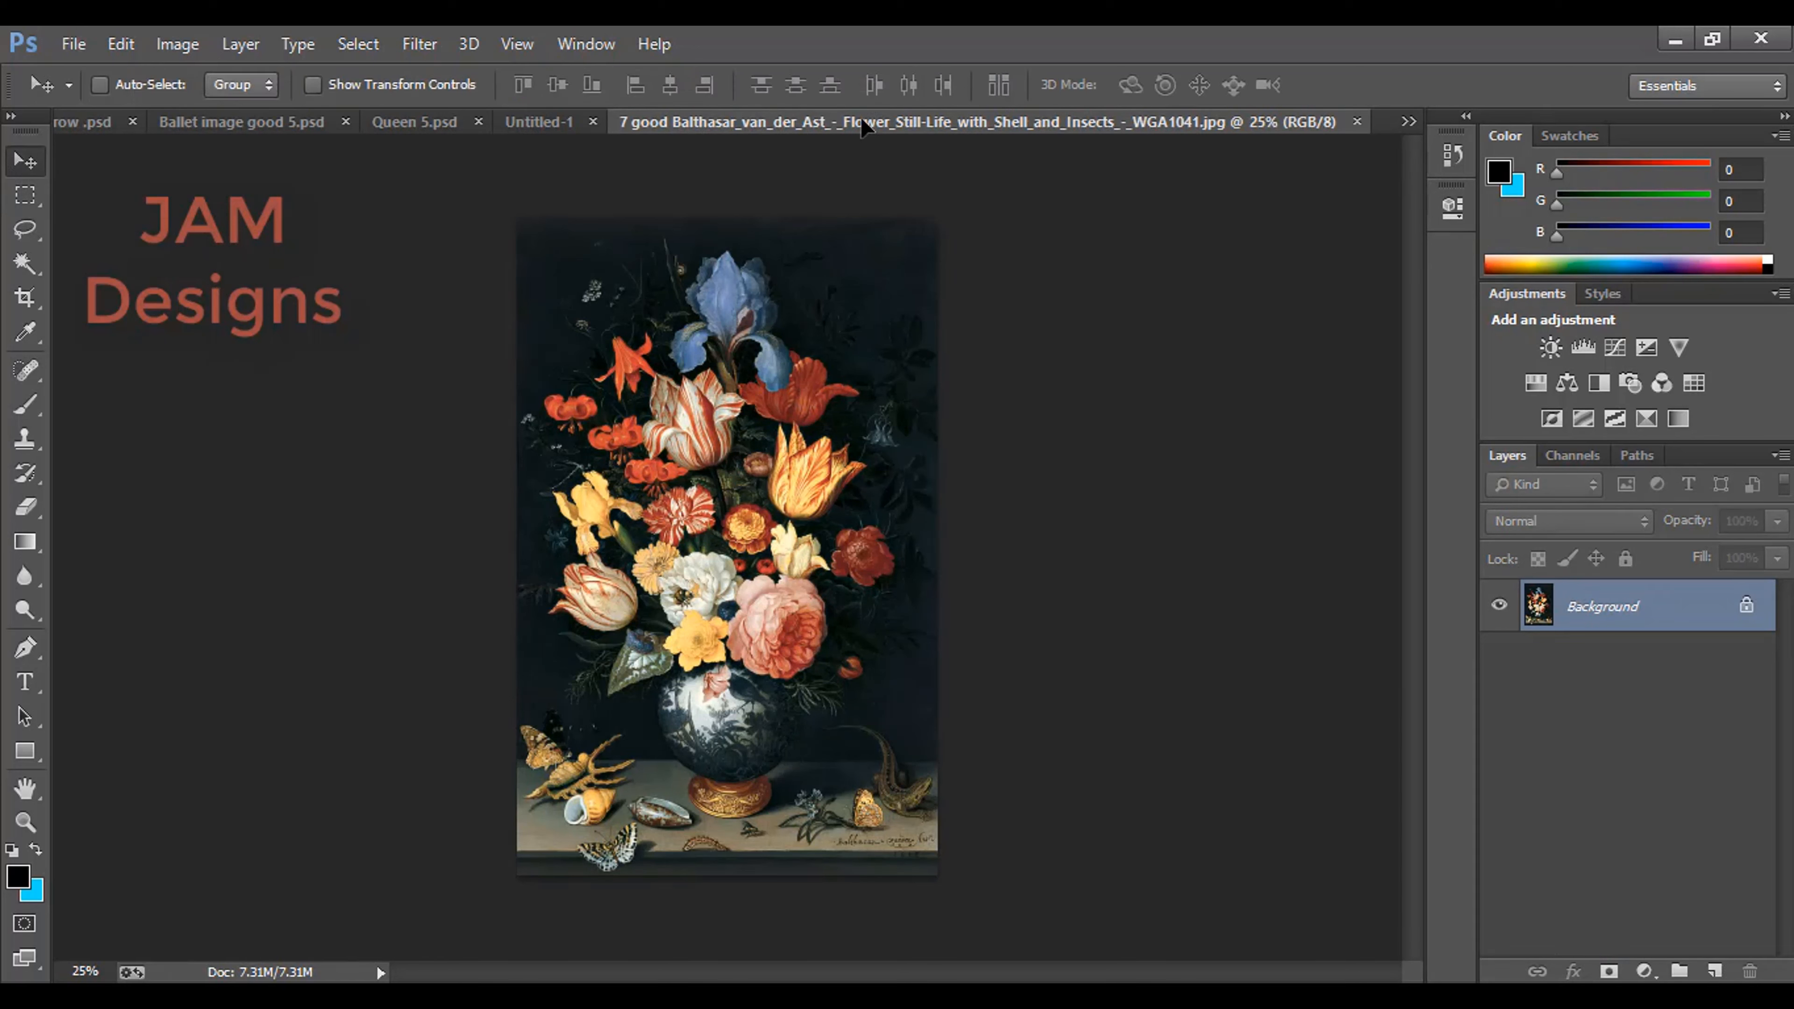
drag(836, 132, 731, 411)
click(1122, 123)
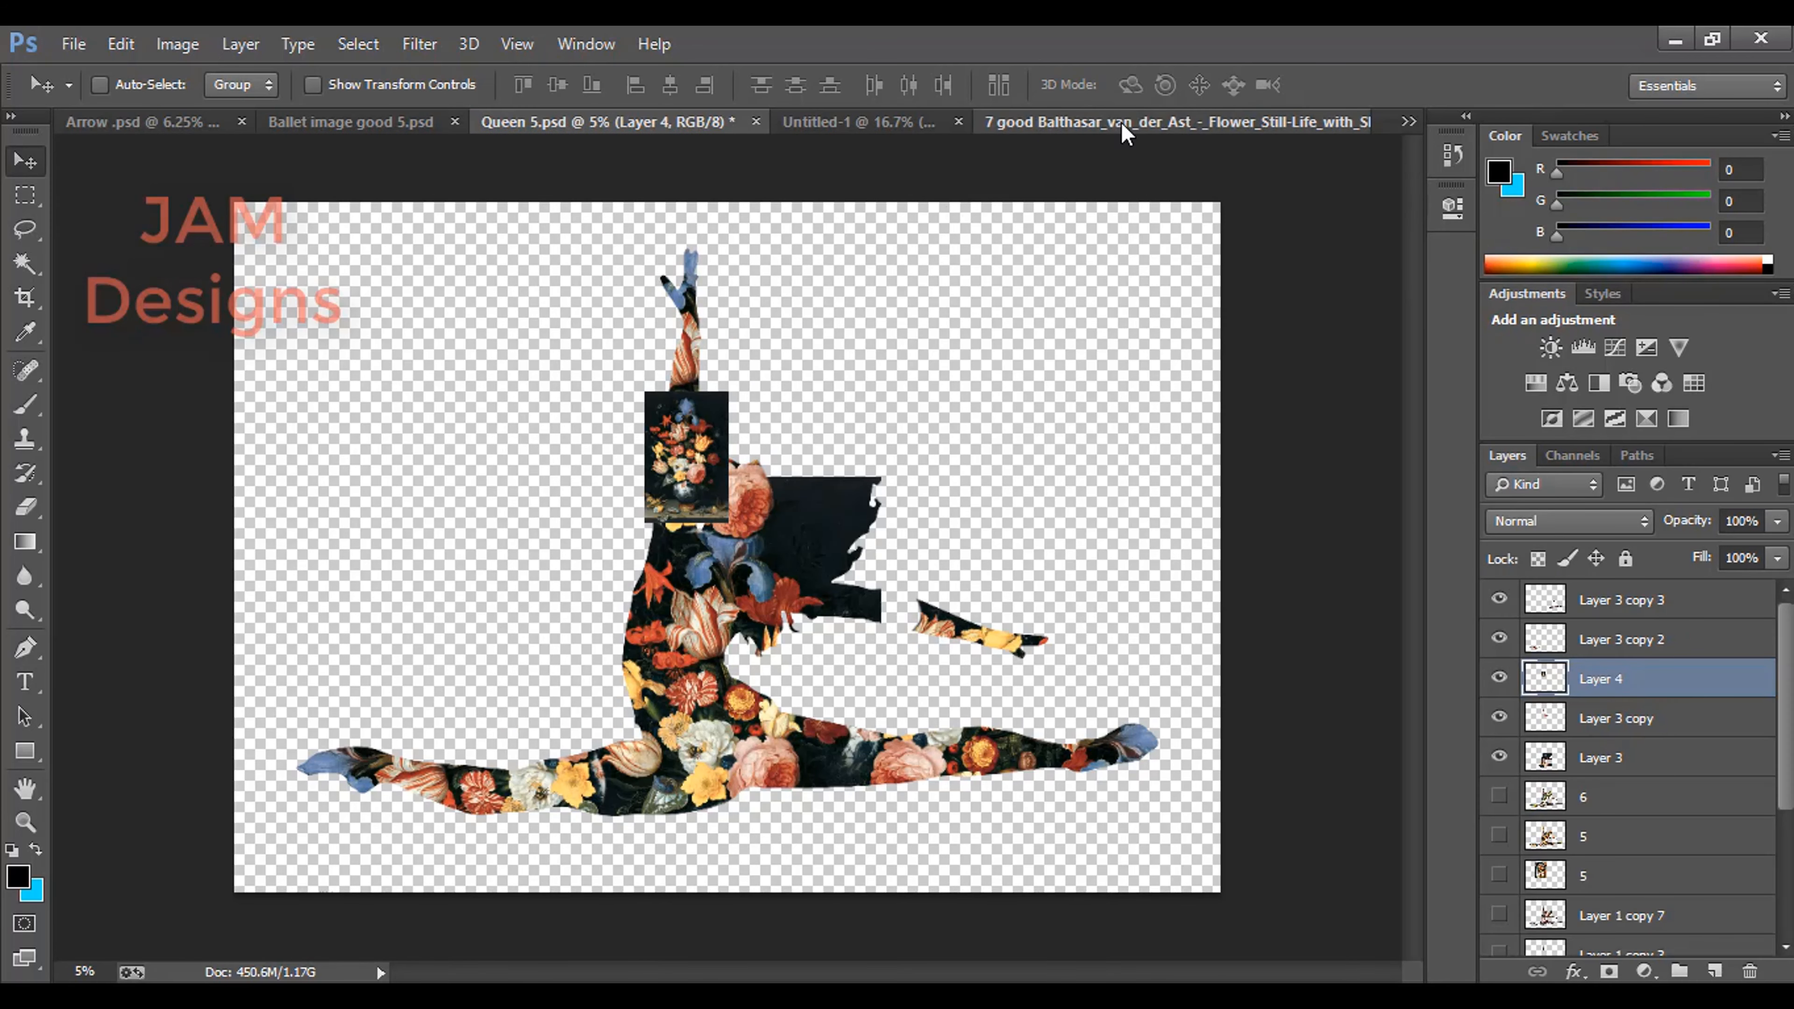
Close the flower painting's document and enlarge Layer 4 with Free Transform, placing it beside the raised arm over the torso and extended arm
click(1357, 123)
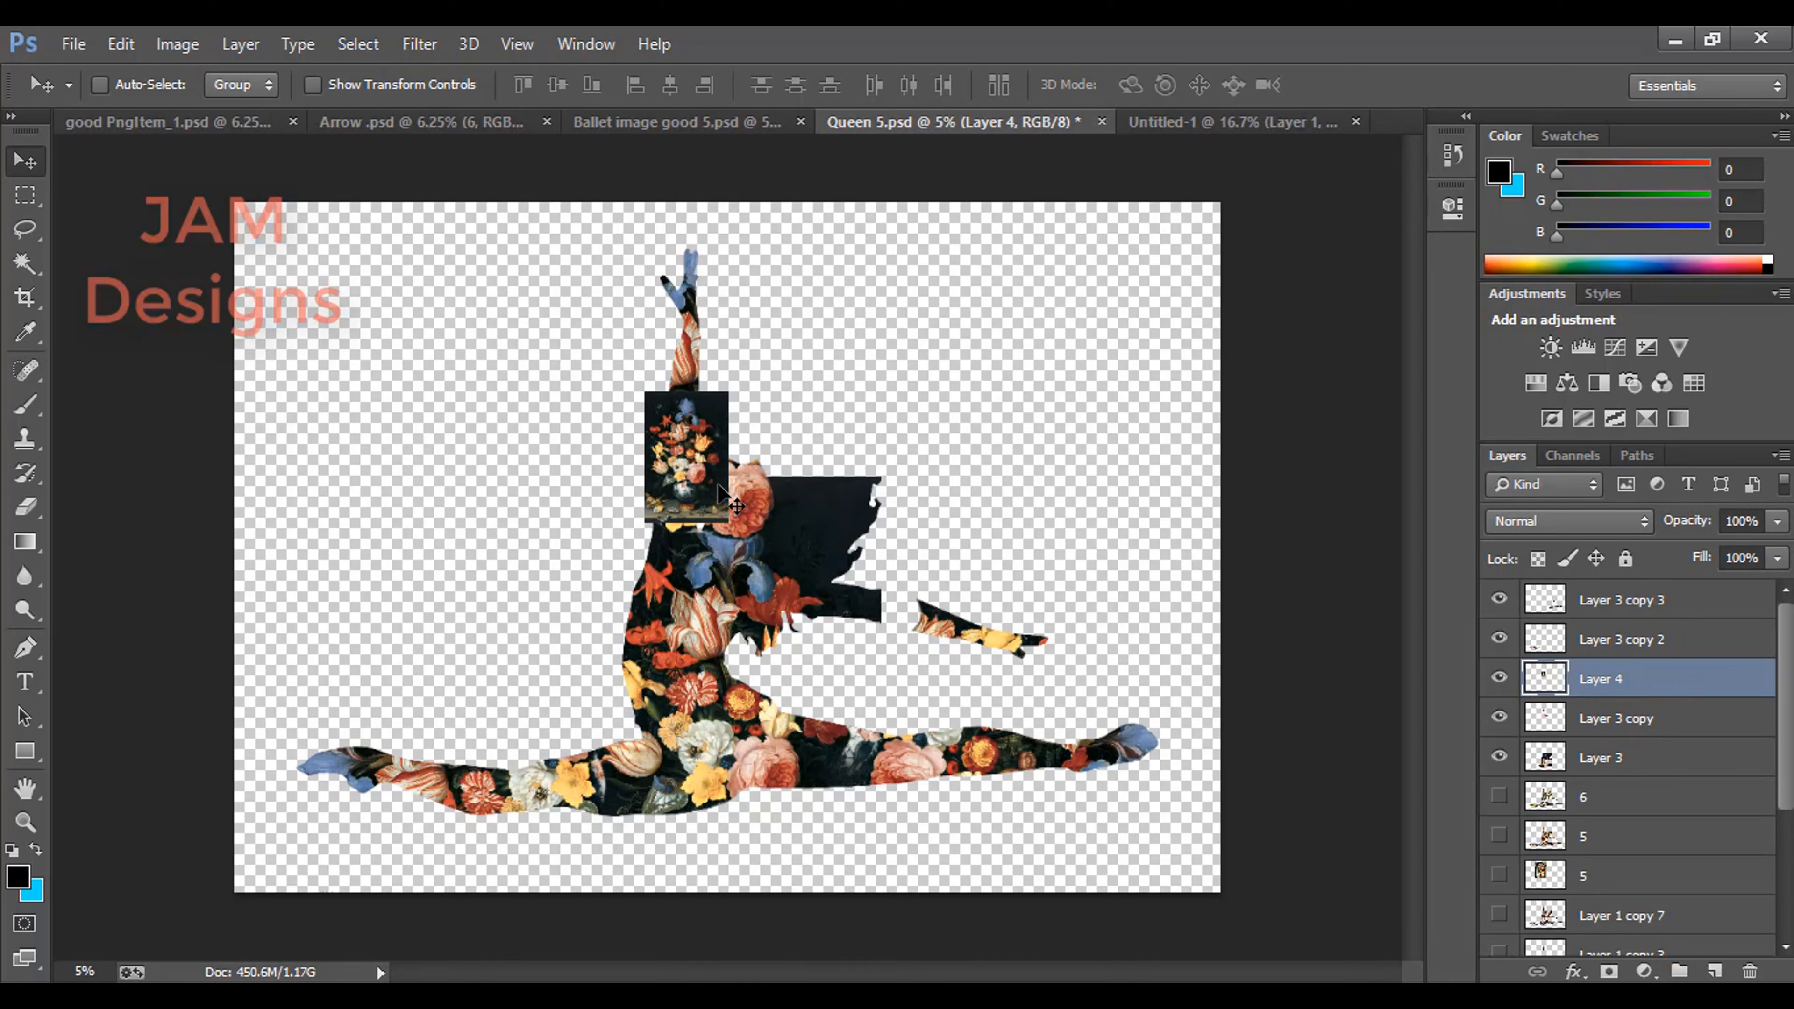
key(ctrl+t)
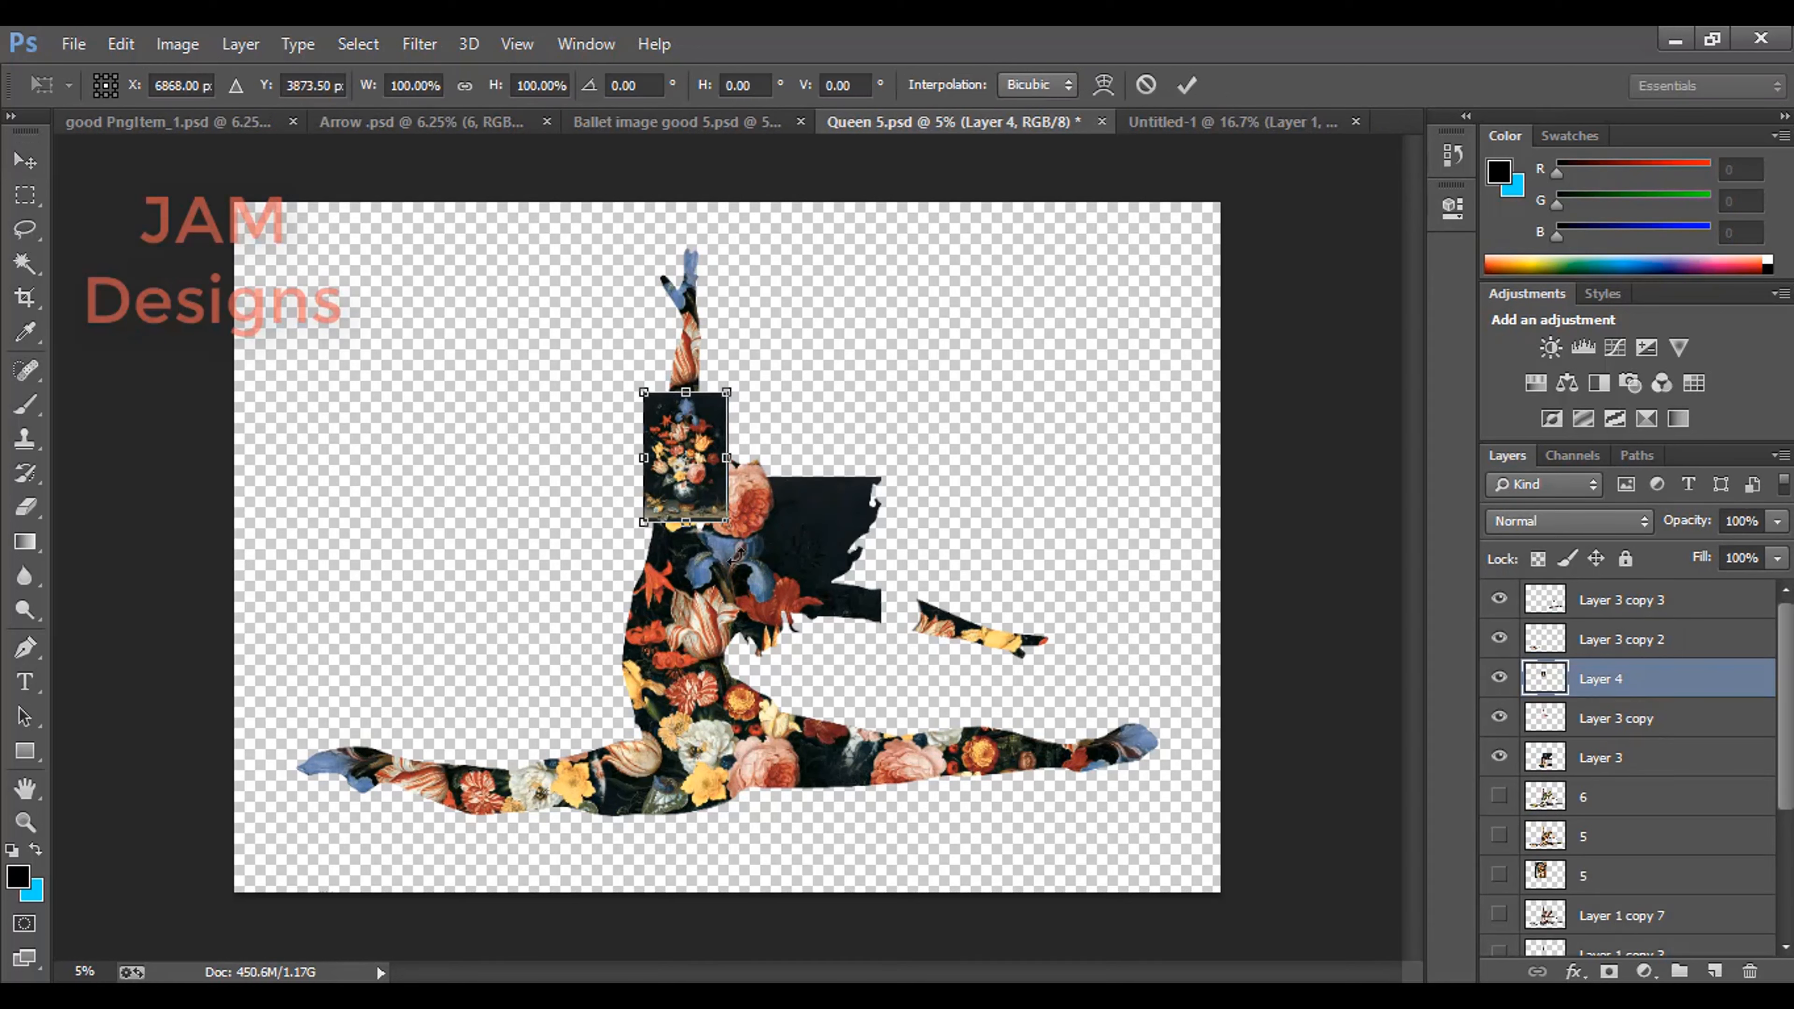
drag(727, 521, 860, 558)
key(Return)
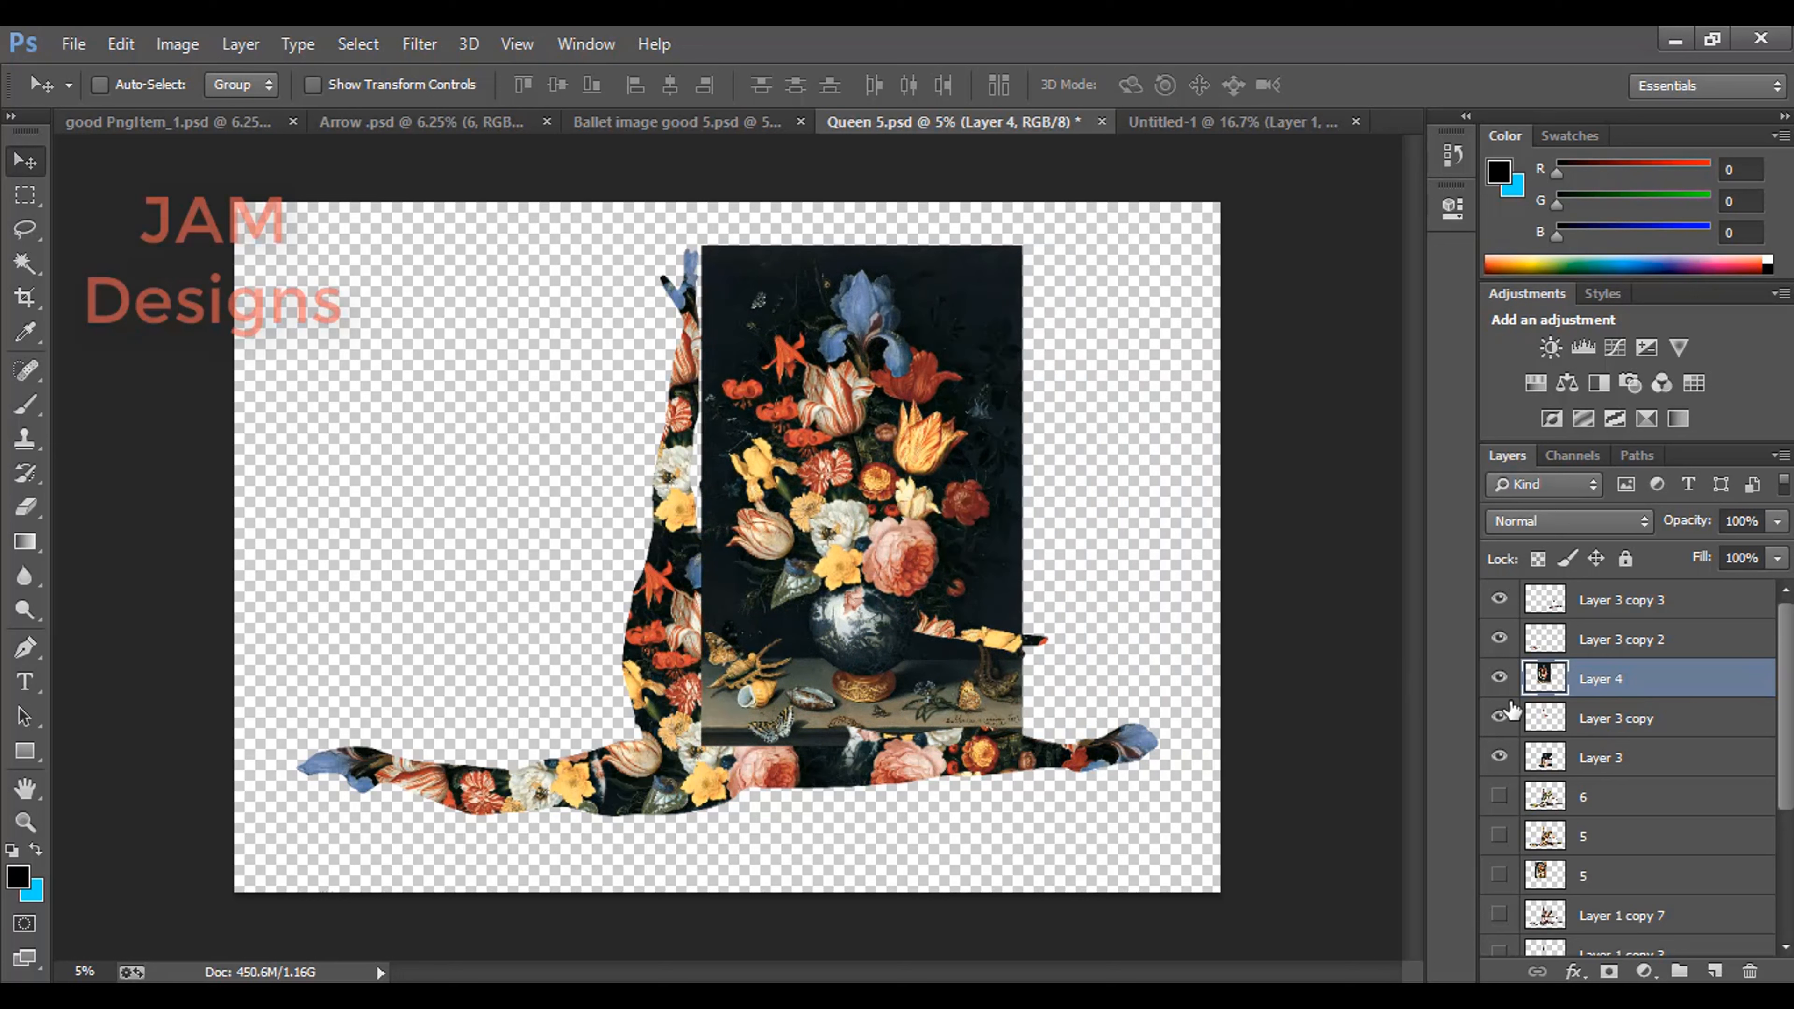
Switch to the Magic Wand tool, show layer 6, and make it the active layer
click(25, 263)
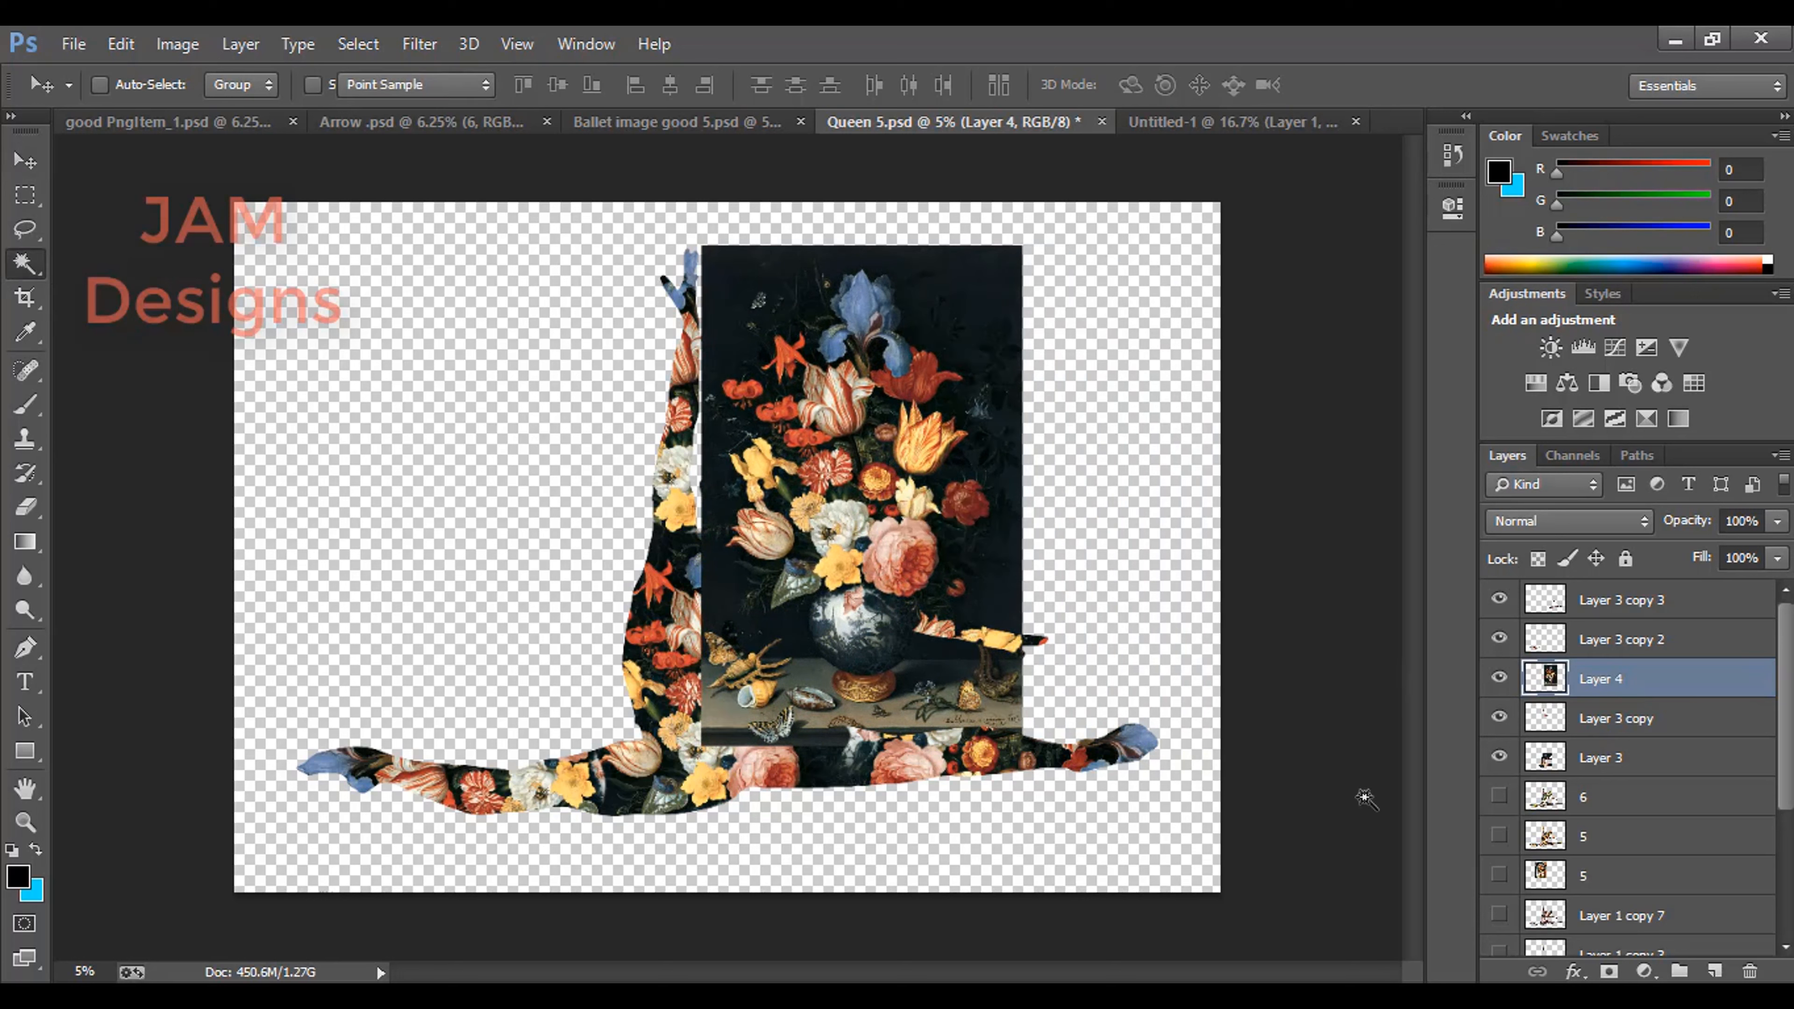
click(1499, 797)
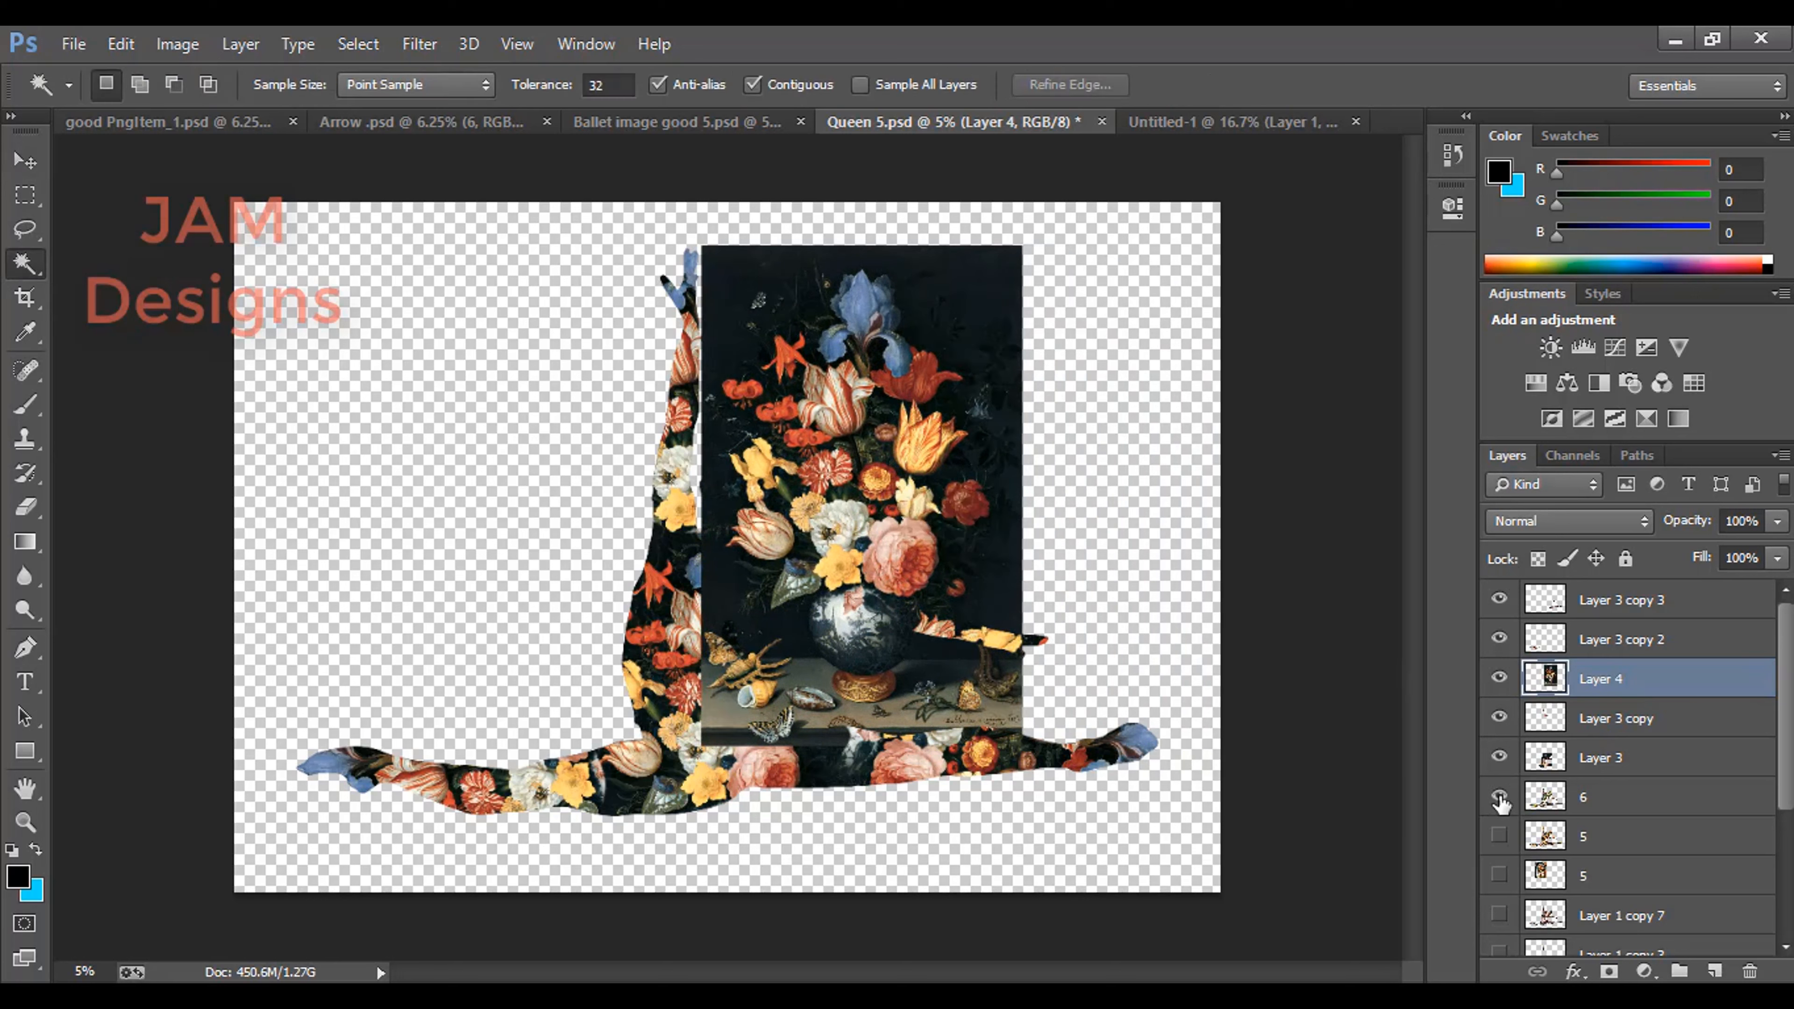
click(1606, 806)
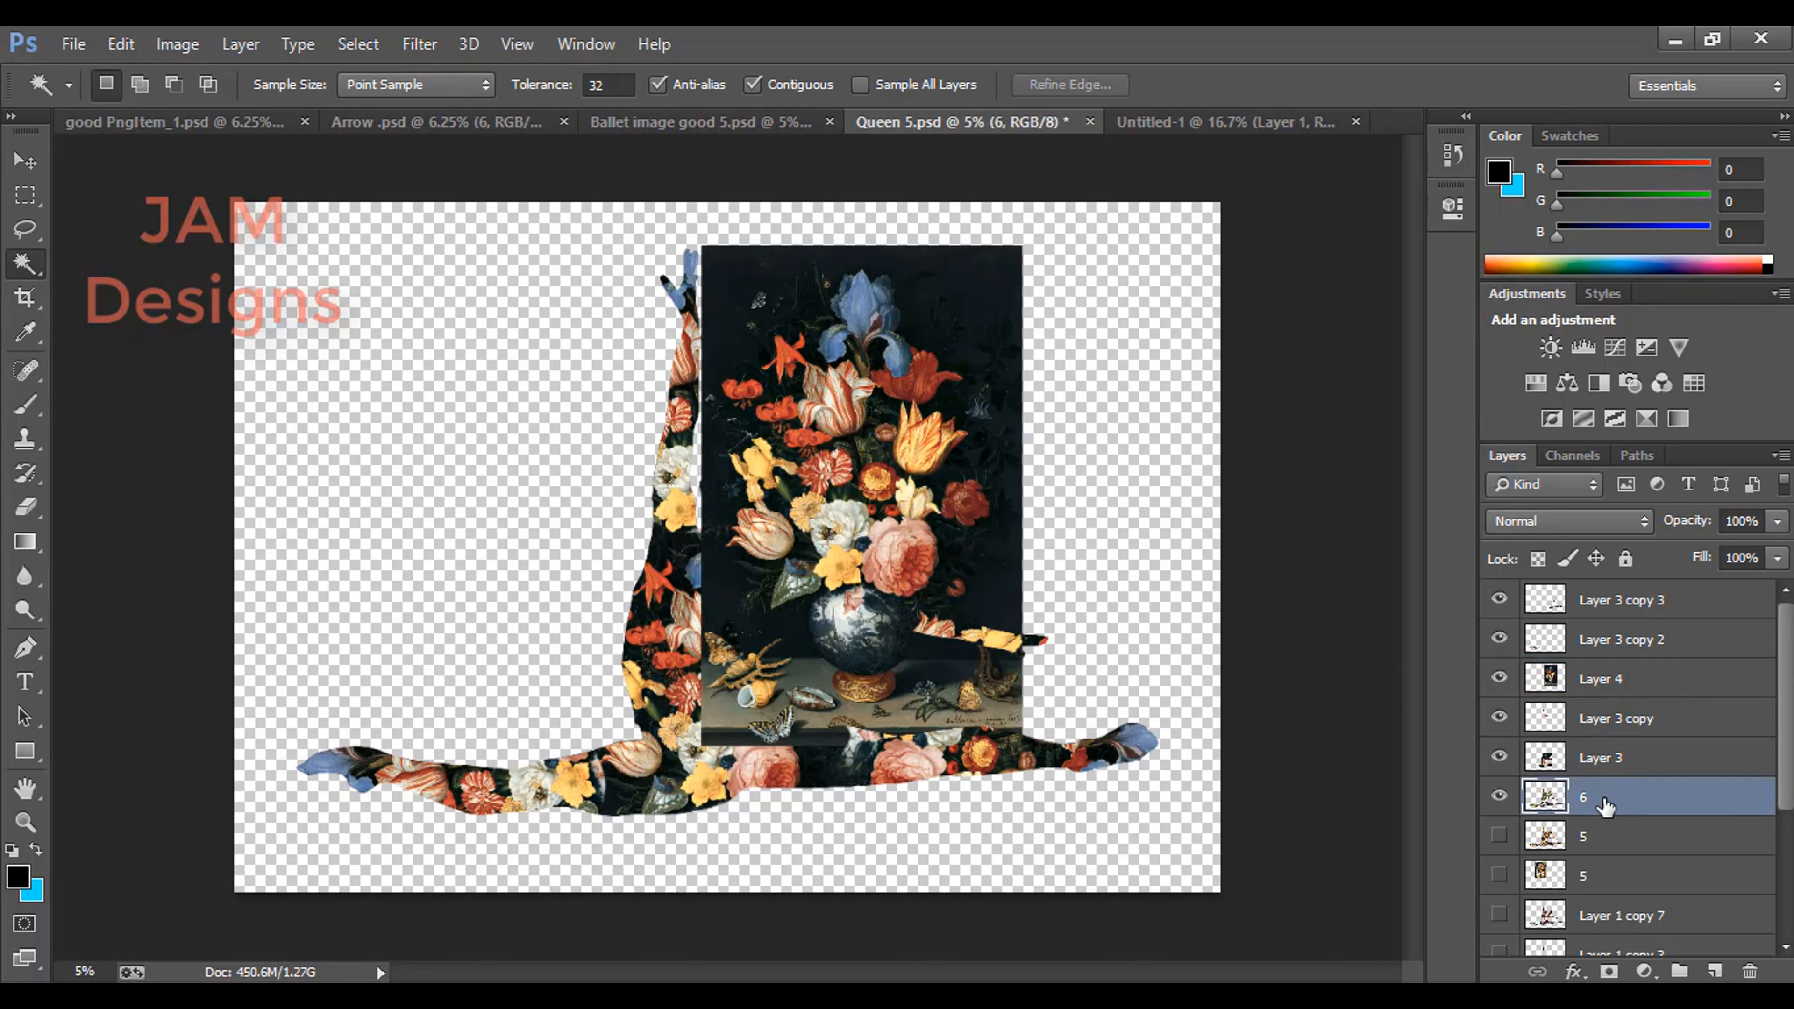